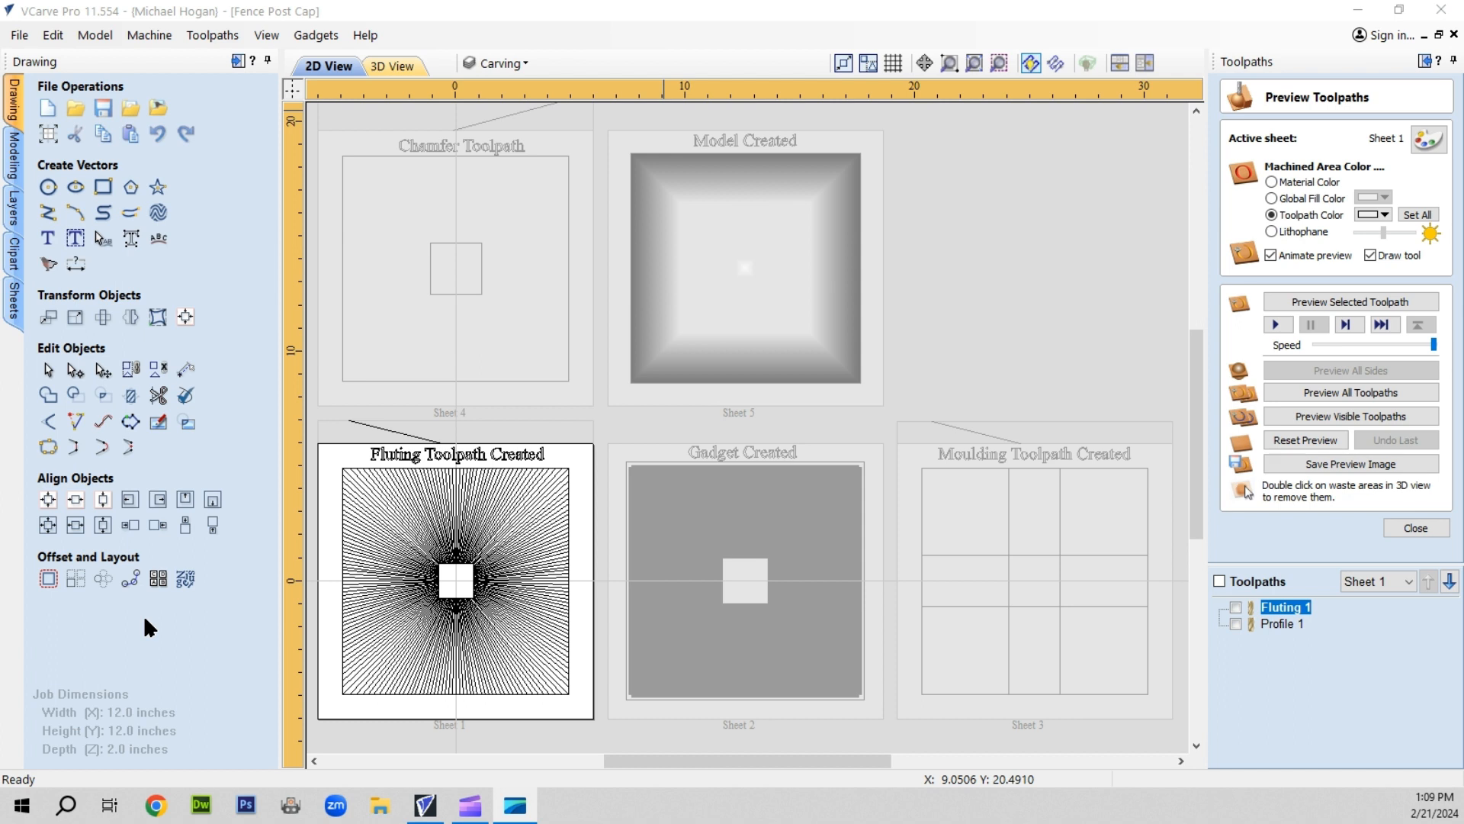
Activate the Model Created sheet and simulate its 3D Roughing 1, 3D Finish 1 and Profile 4 toolpaths
{"action": "left_click", "coordinate": [728, 313]}
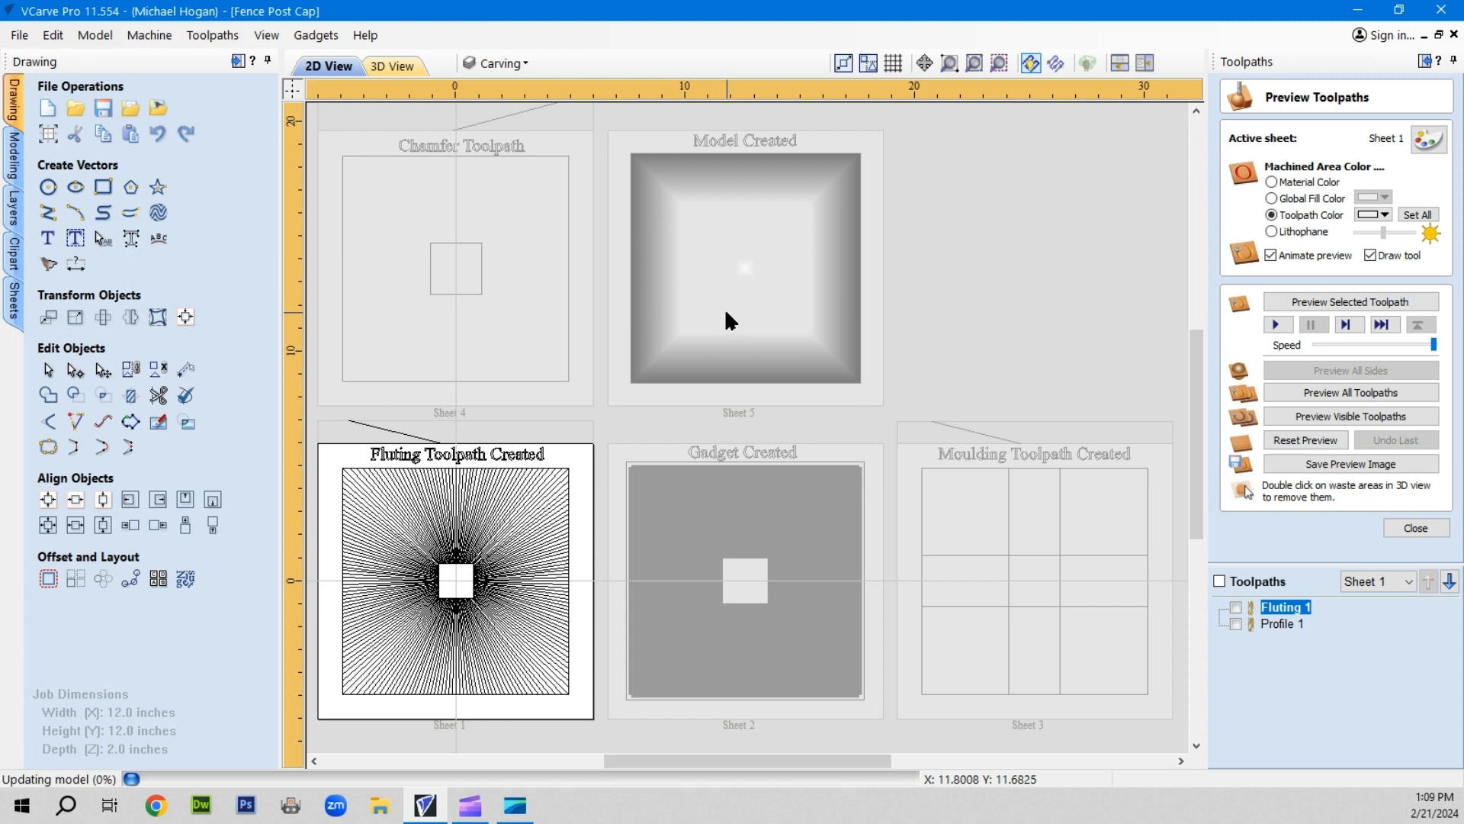
{"action": "left_click", "coordinate": [724, 308]}
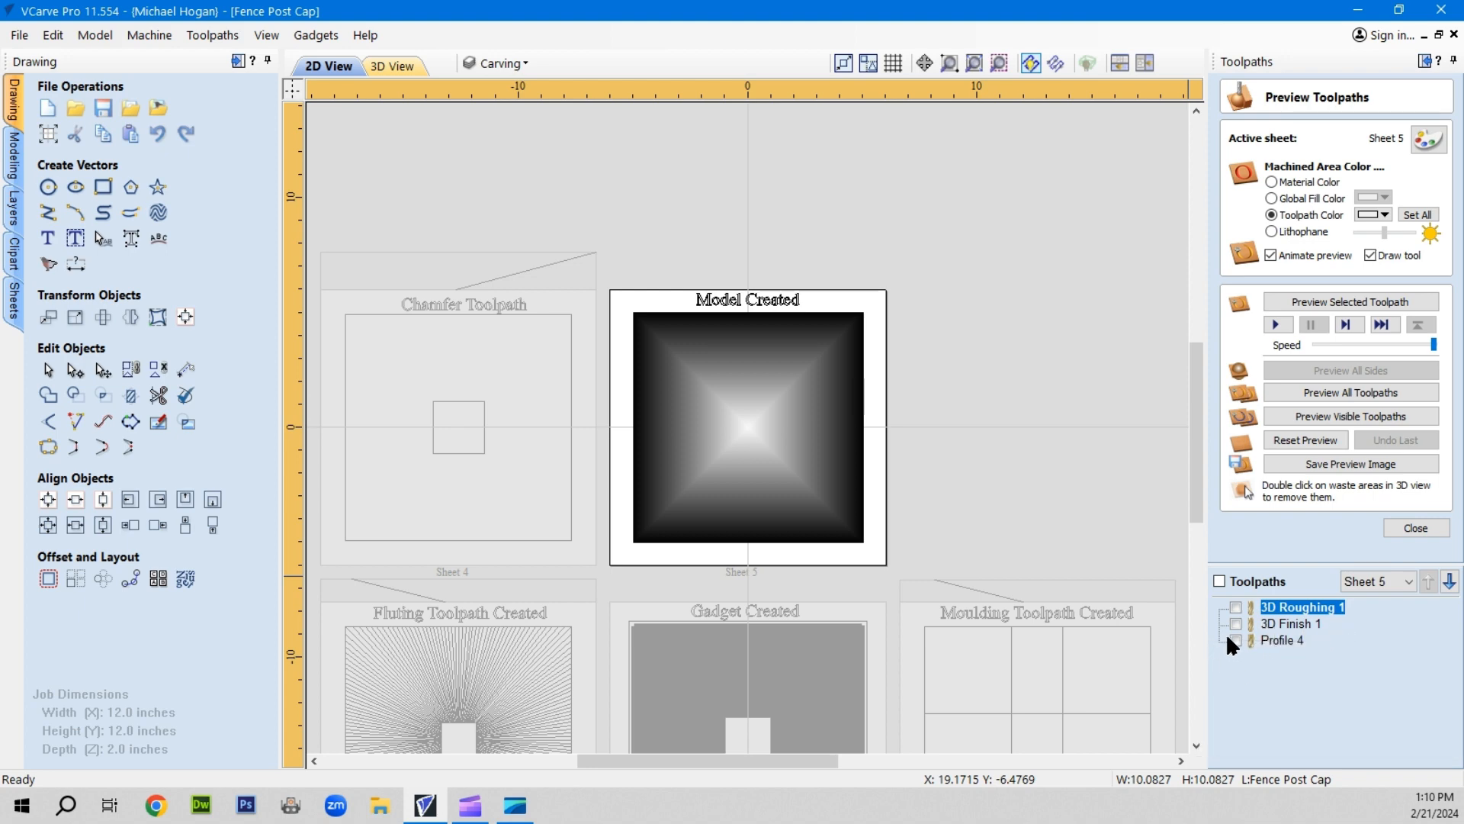
{"action": "mouse_move", "coordinate": [1290, 642]}
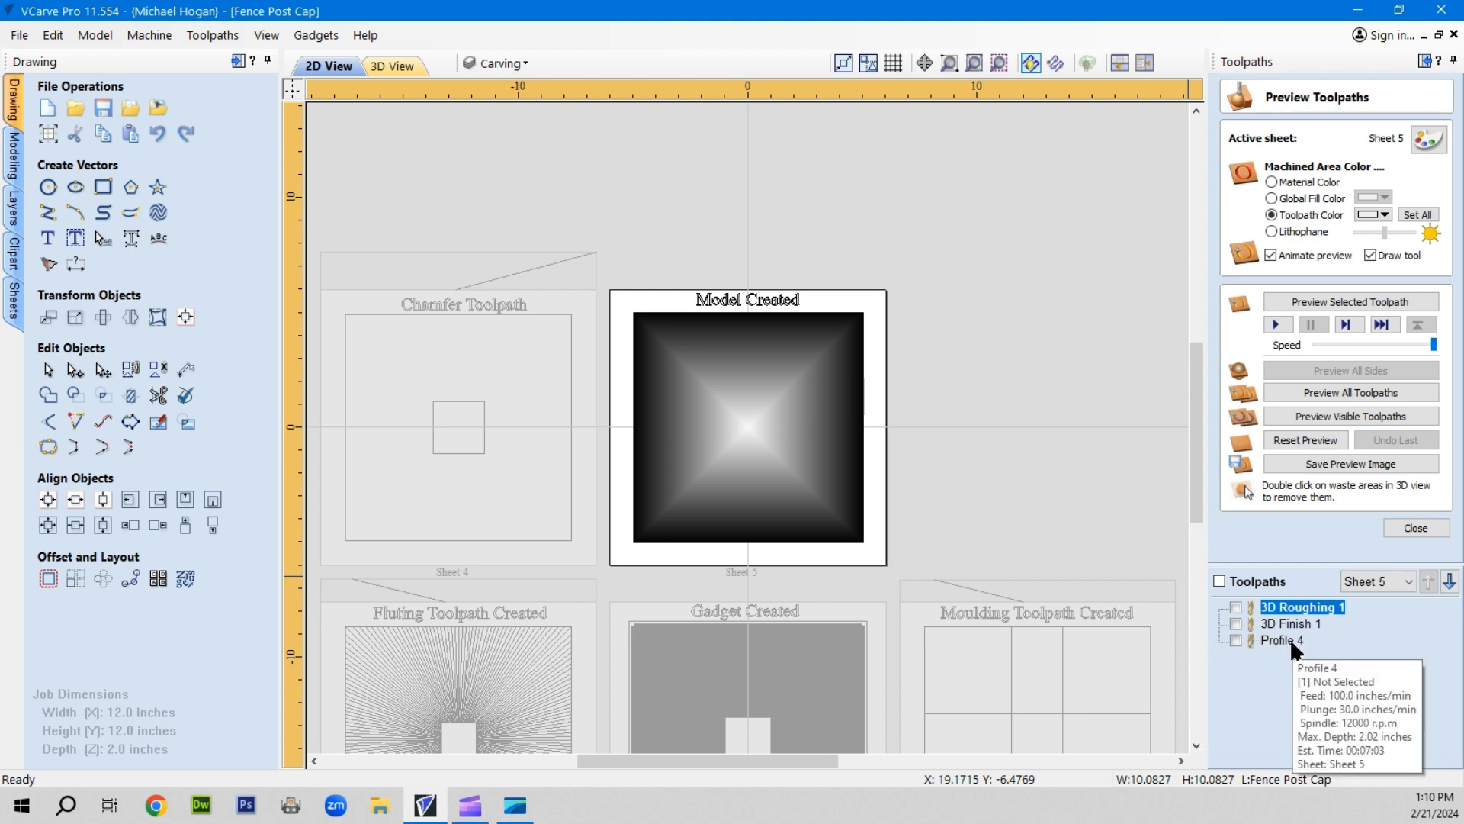
{"action": "left_click", "coordinate": [1220, 581]}
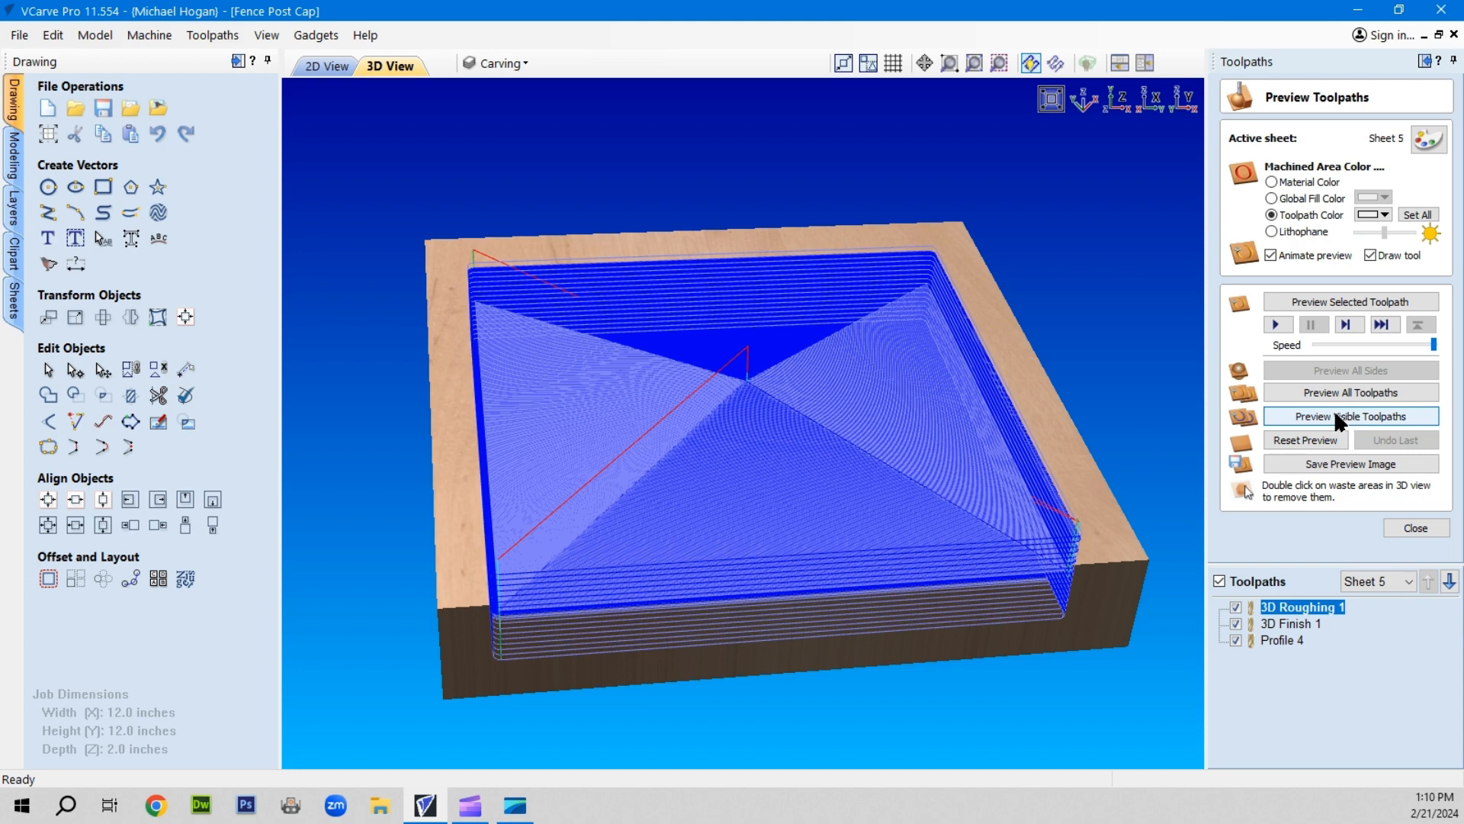
{"action": "left_click", "coordinate": [1334, 416]}
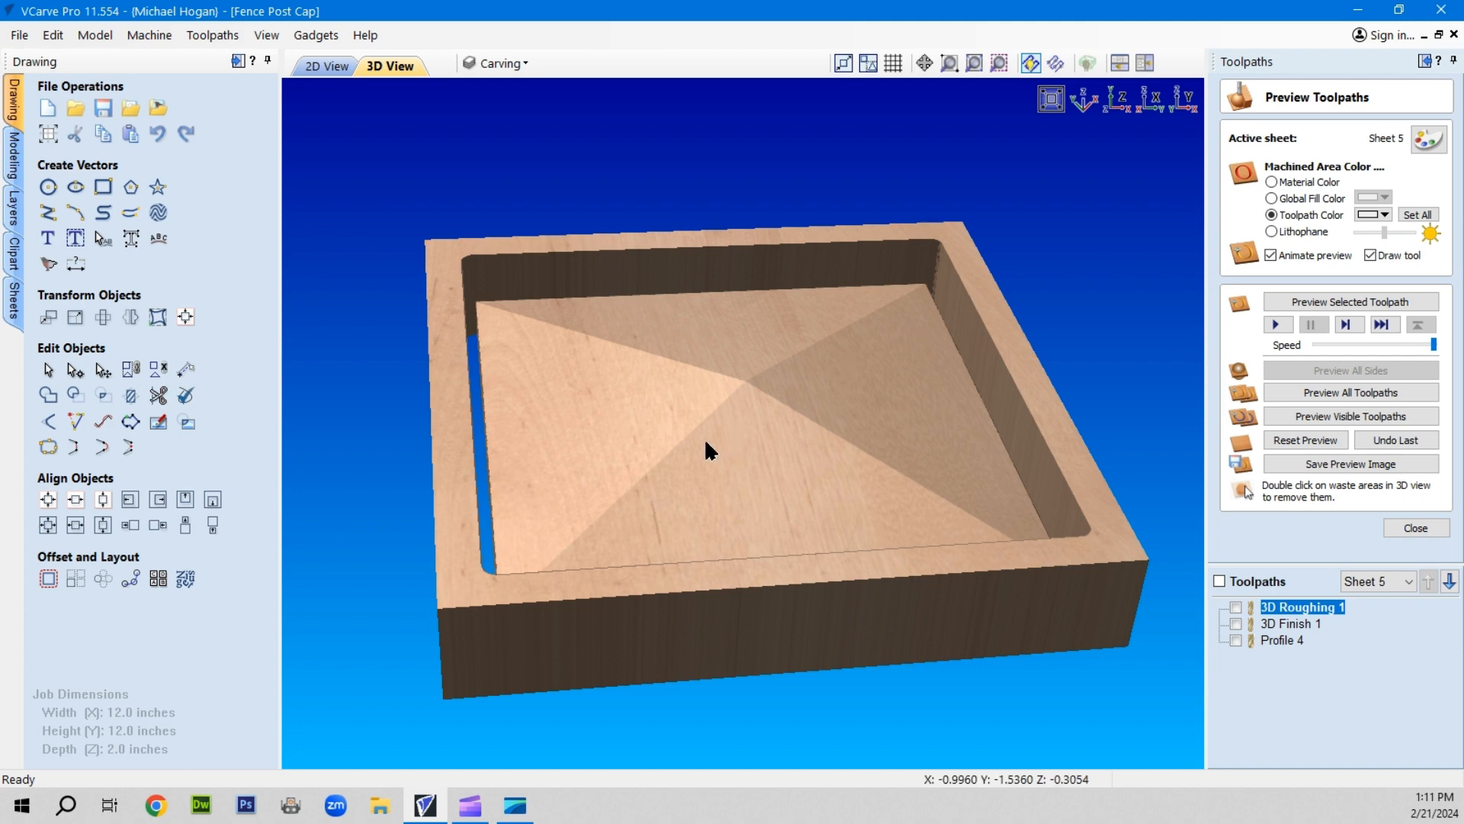
Remove the waste frame around the carved pyramid in the 3D preview and examine the cap from several angles
{"action": "left_click_drag", "start_coordinate": [671, 476], "coordinate": [608, 663]}
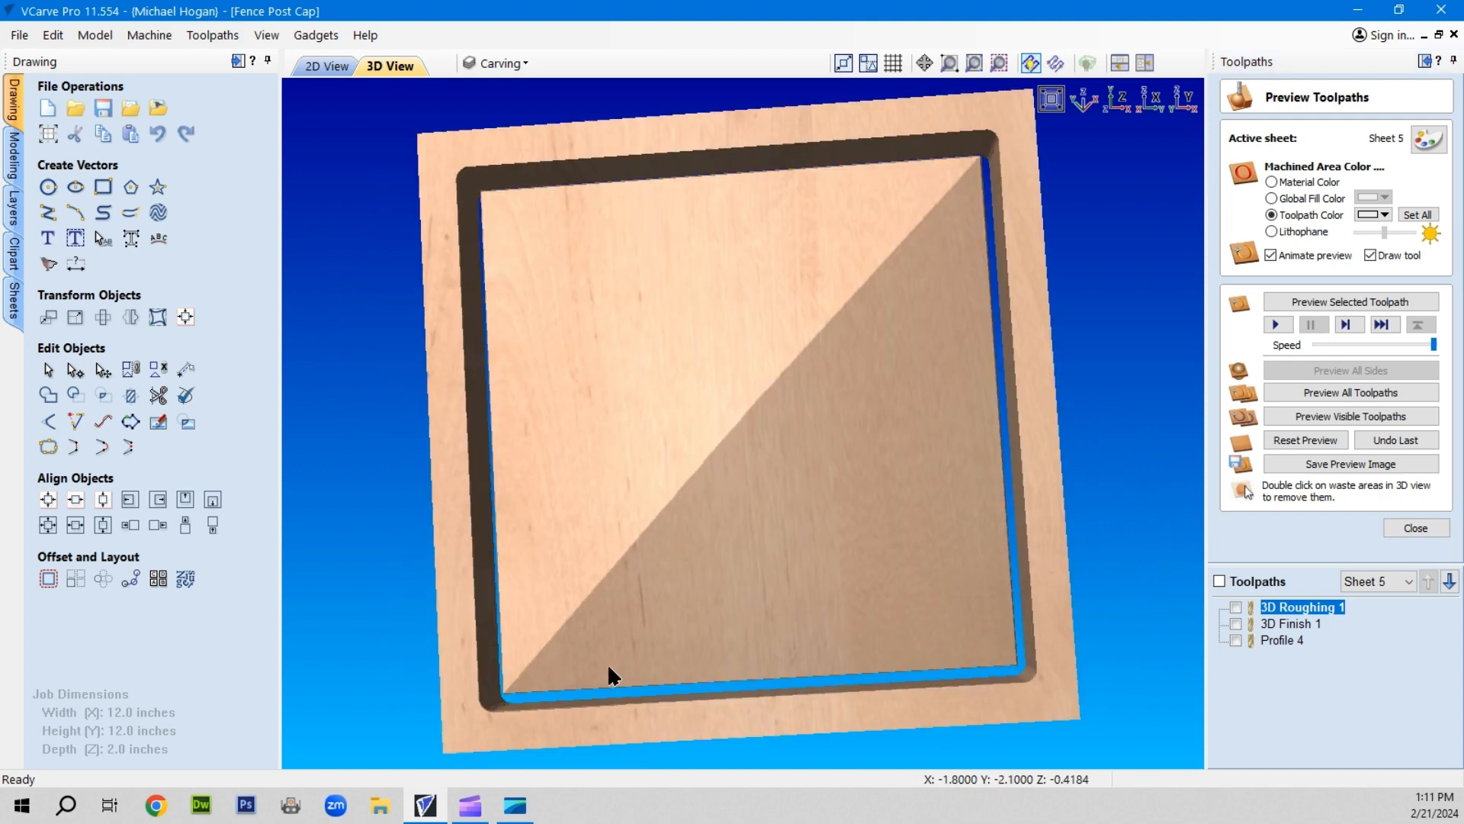
{"action": "left_click_drag", "start_coordinate": [767, 534], "coordinate": [713, 284]}
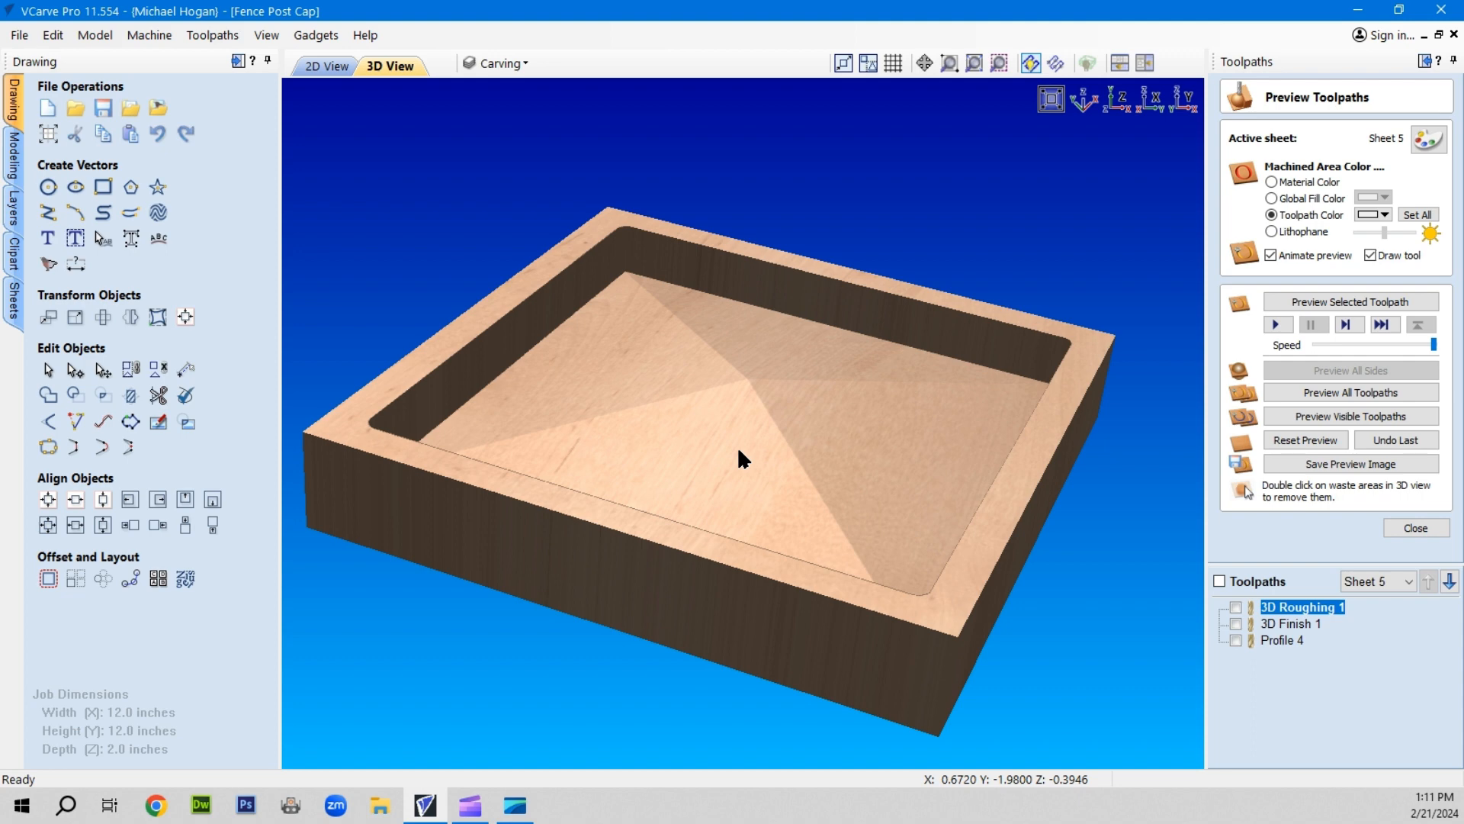
{"action": "double_click", "coordinate": [705, 568]}
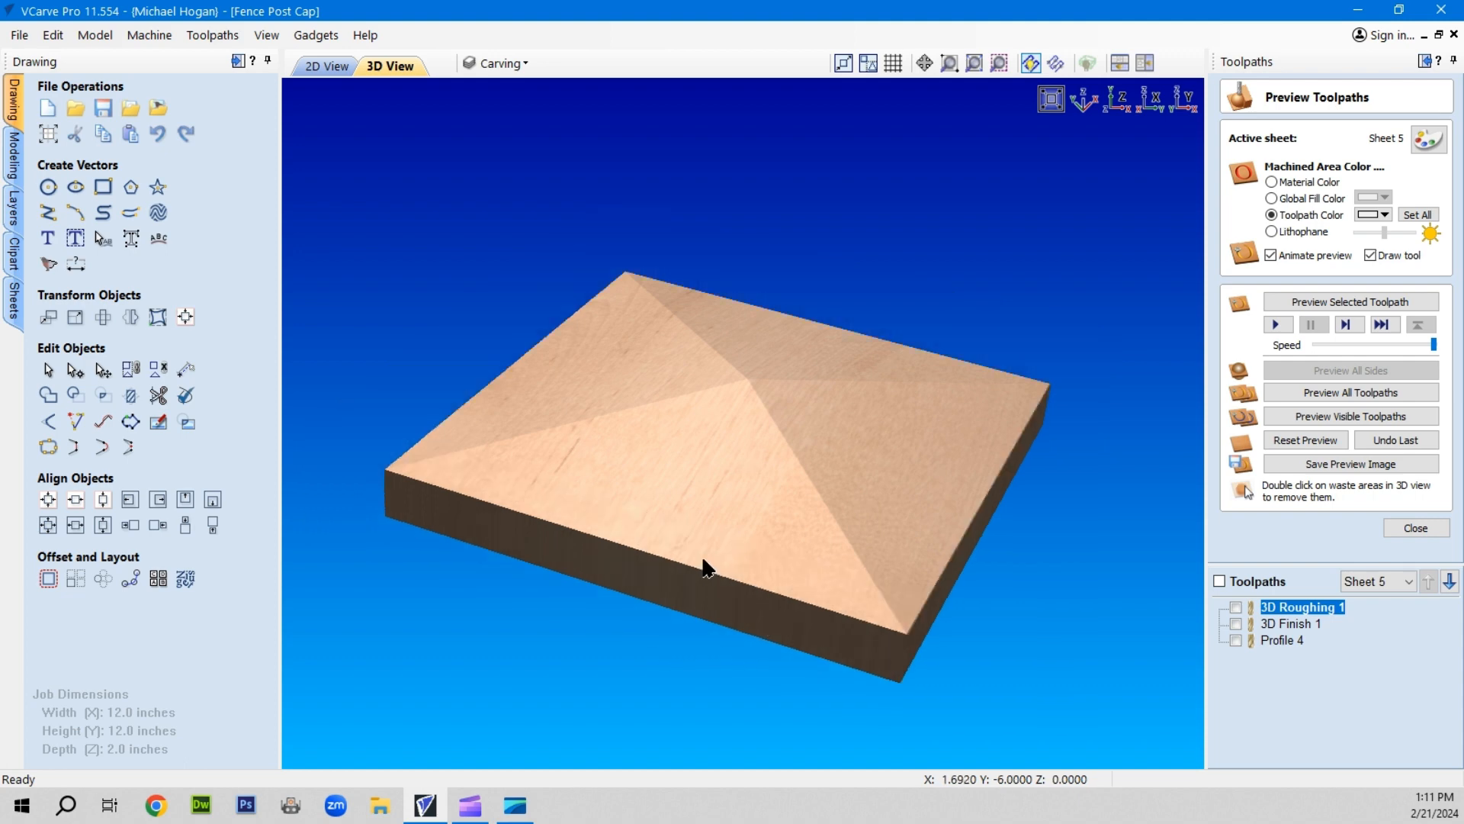
{"action": "left_click_drag", "start_coordinate": [598, 514], "coordinate": [752, 425]}
{"action": "scroll", "coordinate": [811, 483], "scroll_direction": "up", "scroll_amount": 3}
{"action": "left_click_drag", "start_coordinate": [778, 499], "coordinate": [336, 559]}
{"action": "left_click_drag", "start_coordinate": [813, 444], "coordinate": [665, 351]}
{"action": "left_click_drag", "start_coordinate": [813, 343], "coordinate": [860, 472]}
{"action": "left_click_drag", "start_coordinate": [649, 499], "coordinate": [606, 477]}
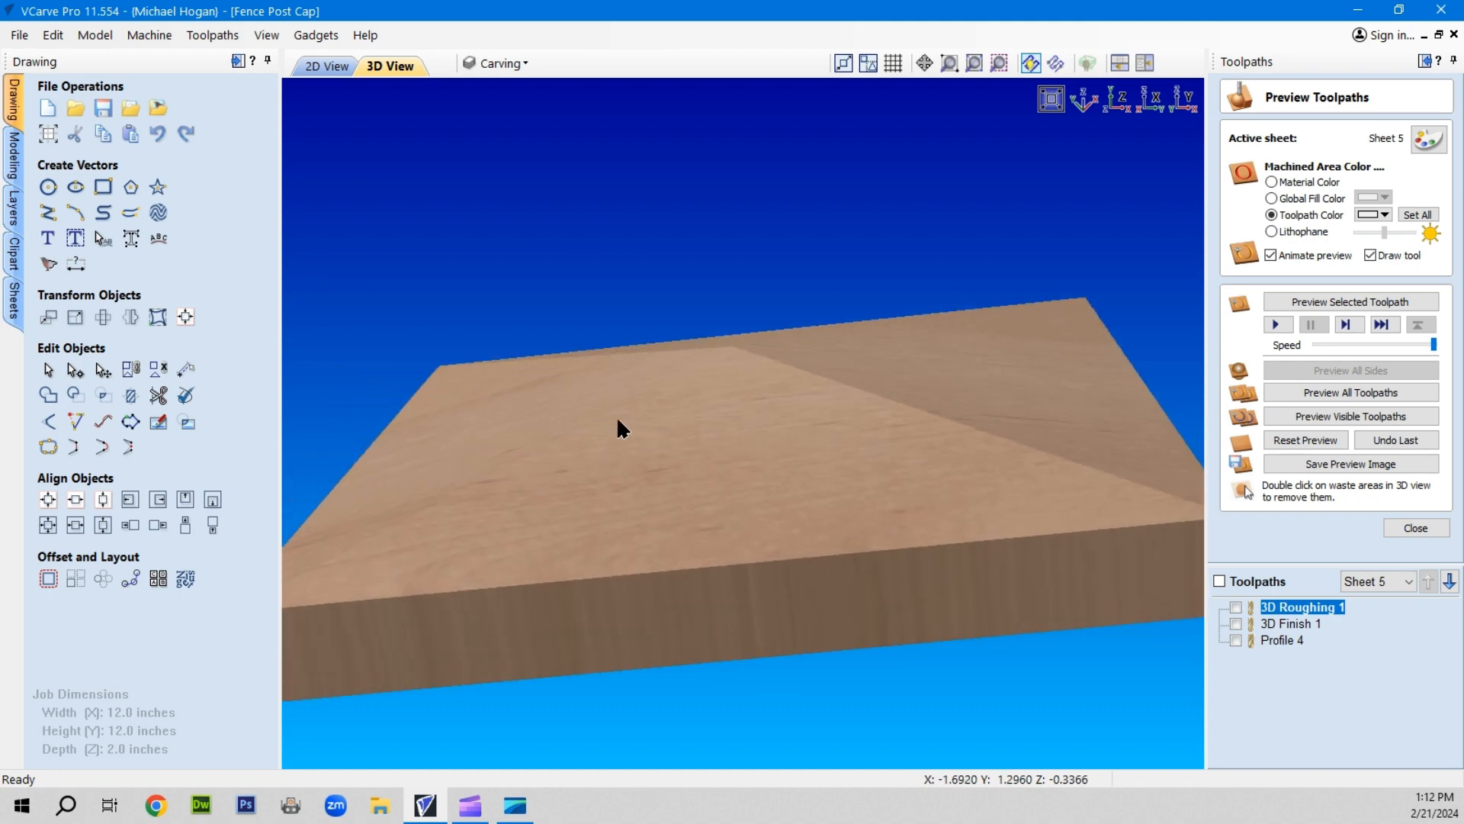
Draw a 2 by 2 inch square at the centre of the Model Created sheet and enlarge it to about 3.71 inches
{"action": "left_click", "coordinate": [315, 70]}
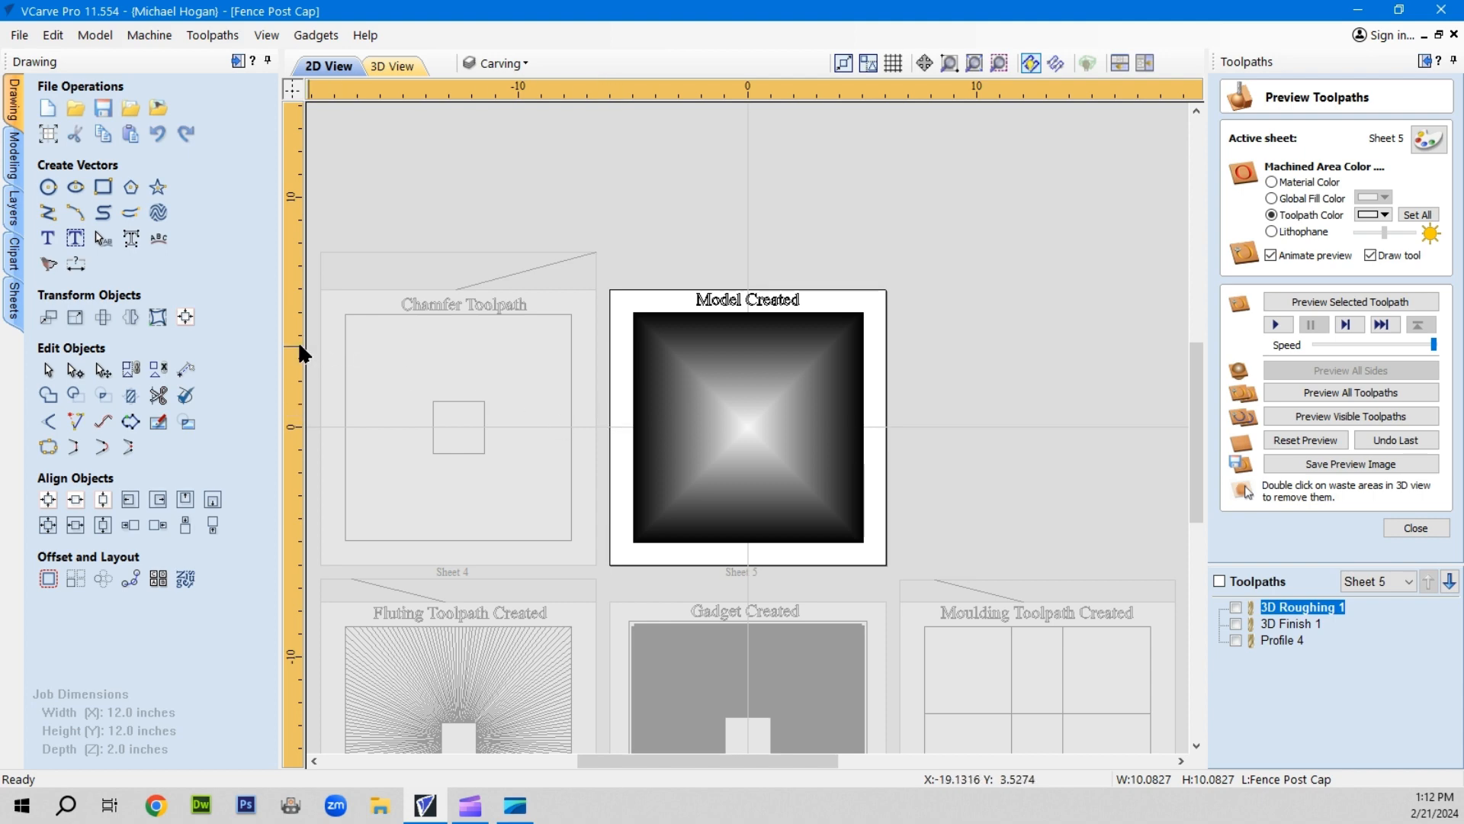
{"action": "left_click", "coordinate": [102, 192]}
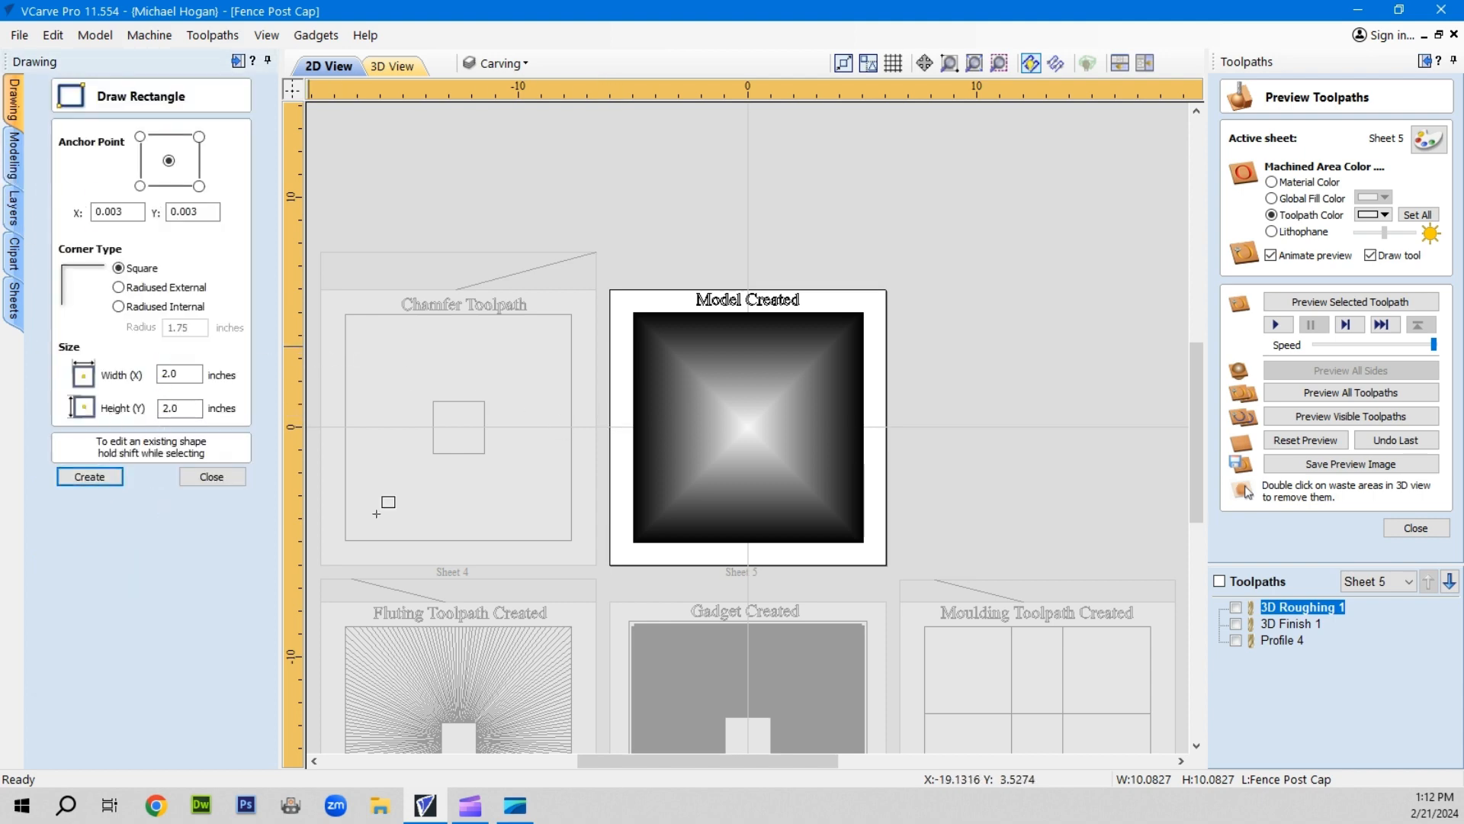
{"action": "left_click", "coordinate": [747, 427]}
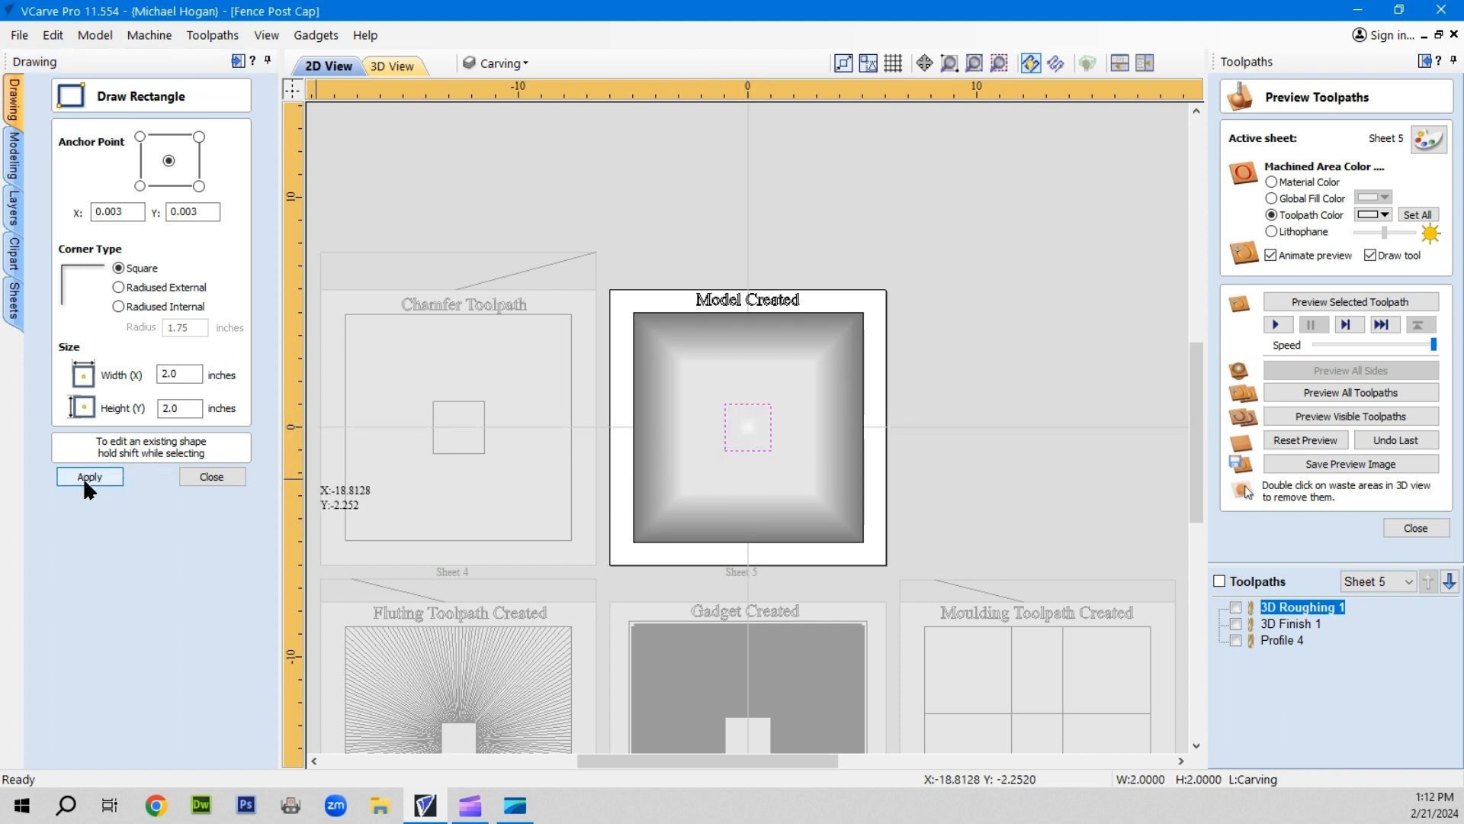
{"action": "left_click", "coordinate": [214, 477]}
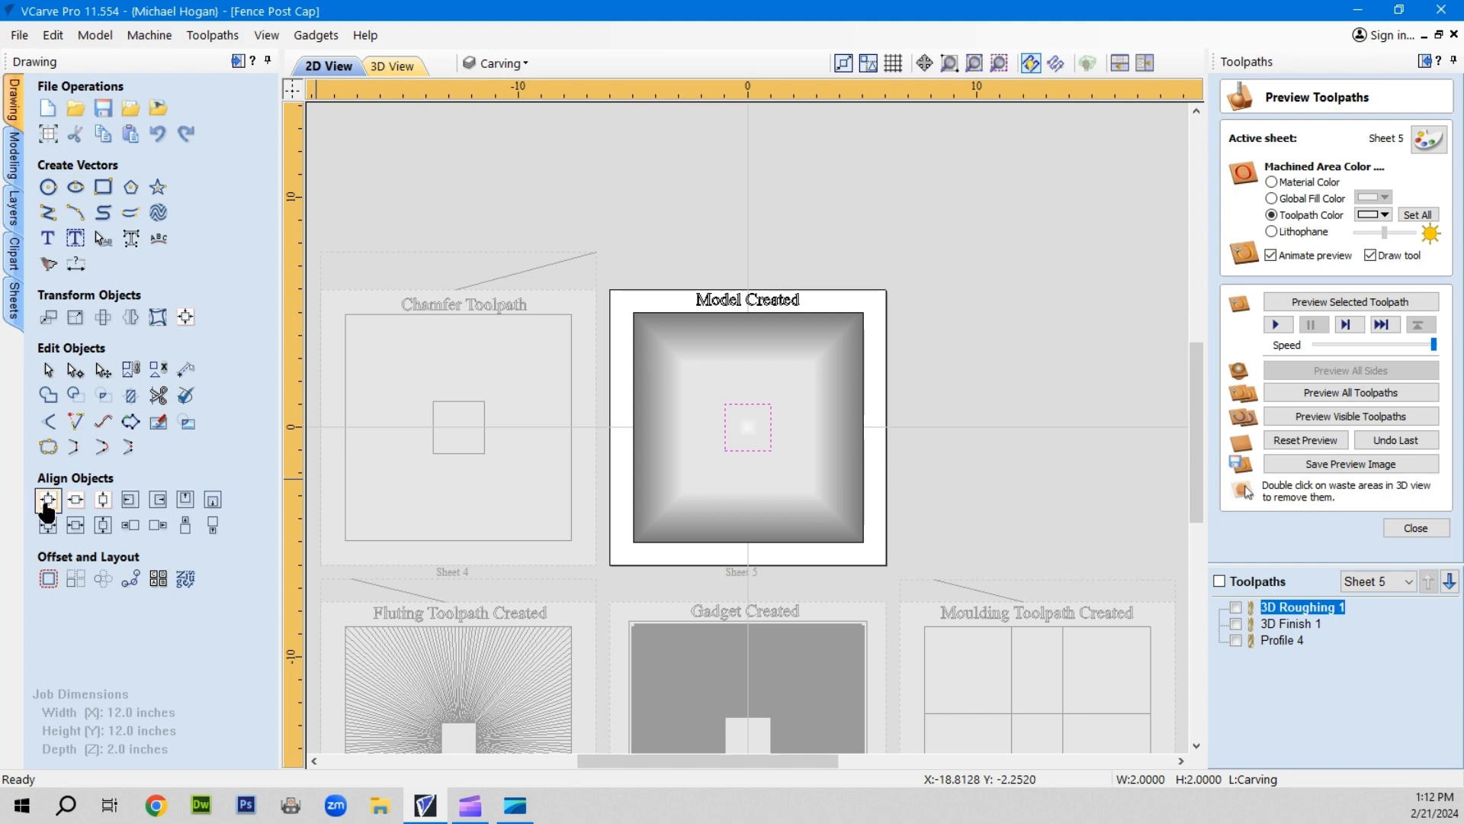
{"action": "left_click", "coordinate": [746, 449]}
{"action": "left_click_drag", "start_coordinate": [717, 456], "coordinate": [705, 471]}
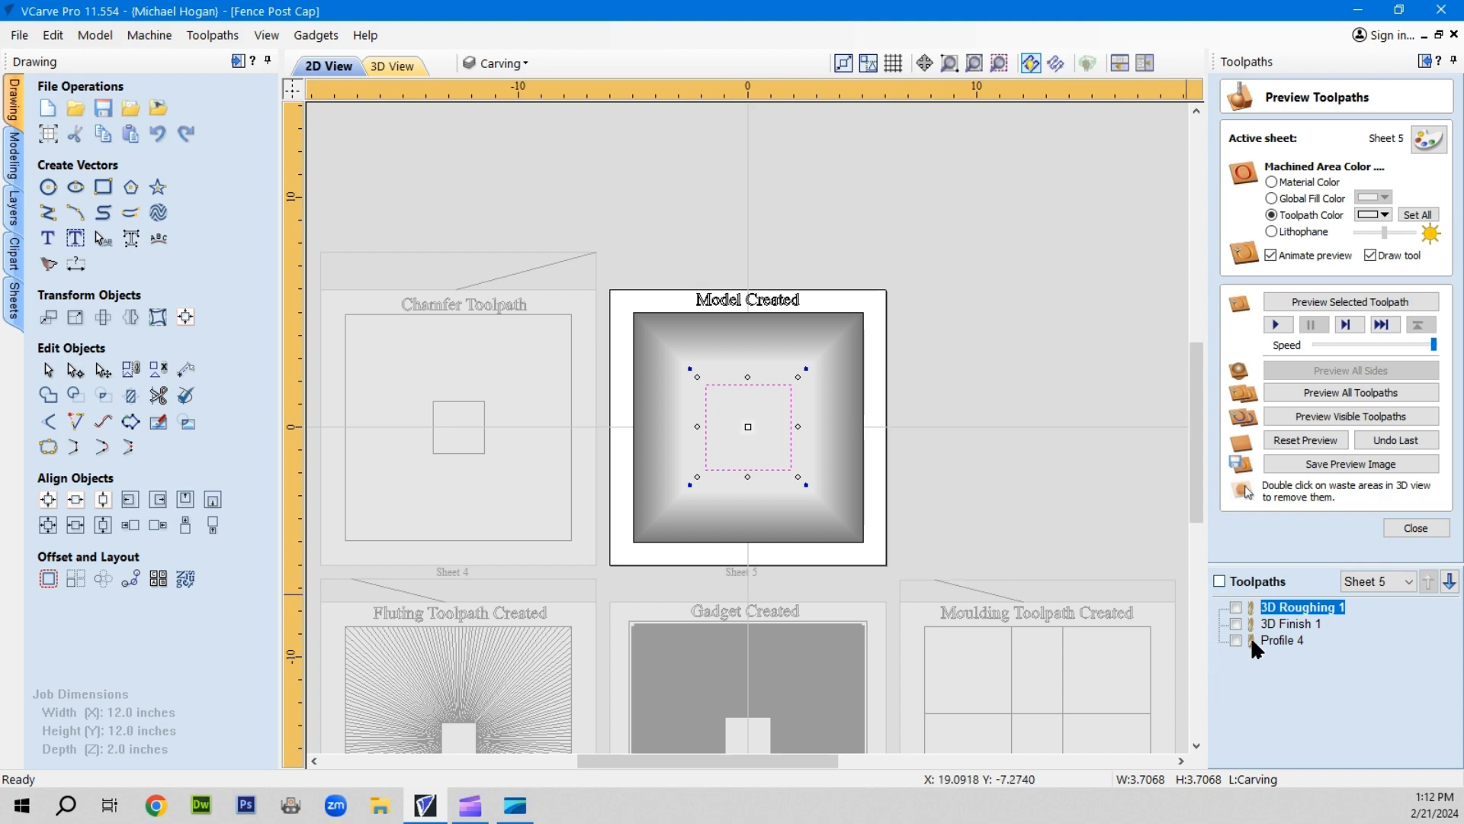
Calculate a pocket toolpath for the centre square, 0.5 inches deep from start depth 0.0, with the .125 downcut end mill
{"action": "left_click", "coordinate": [1408, 522]}
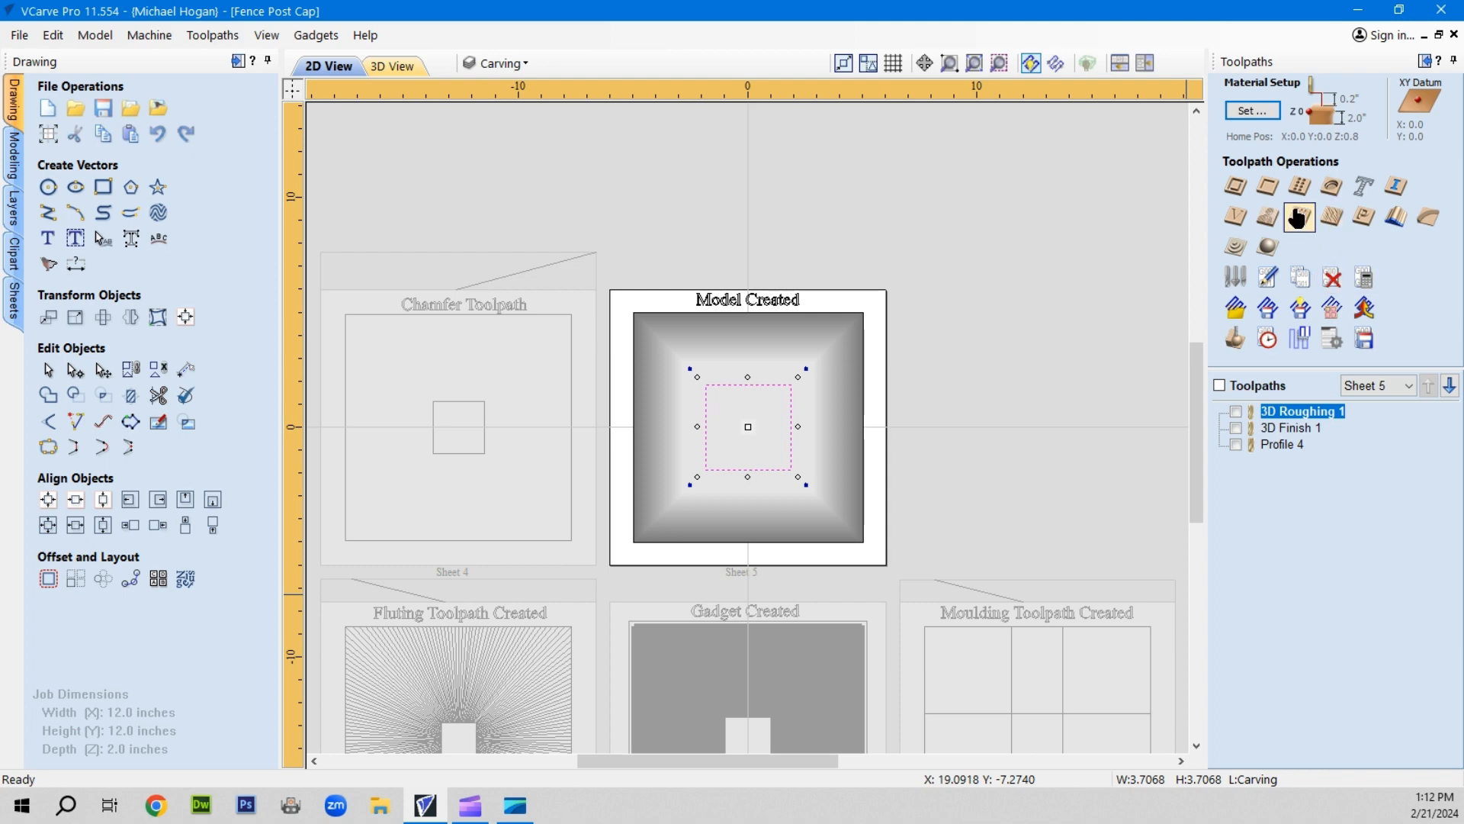
{"action": "left_click", "coordinate": [1268, 188]}
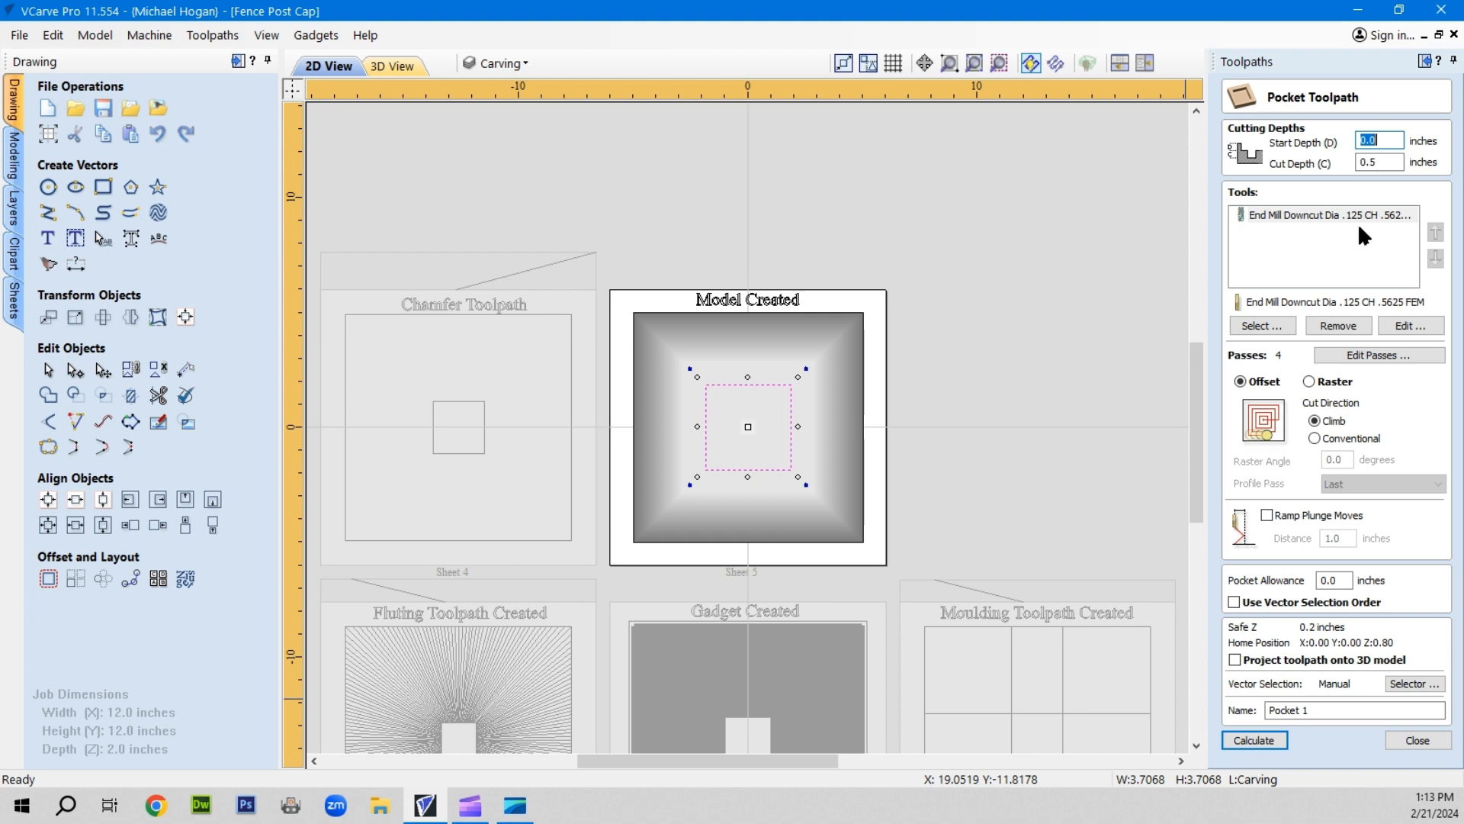
{"action": "left_click", "coordinate": [1253, 738]}
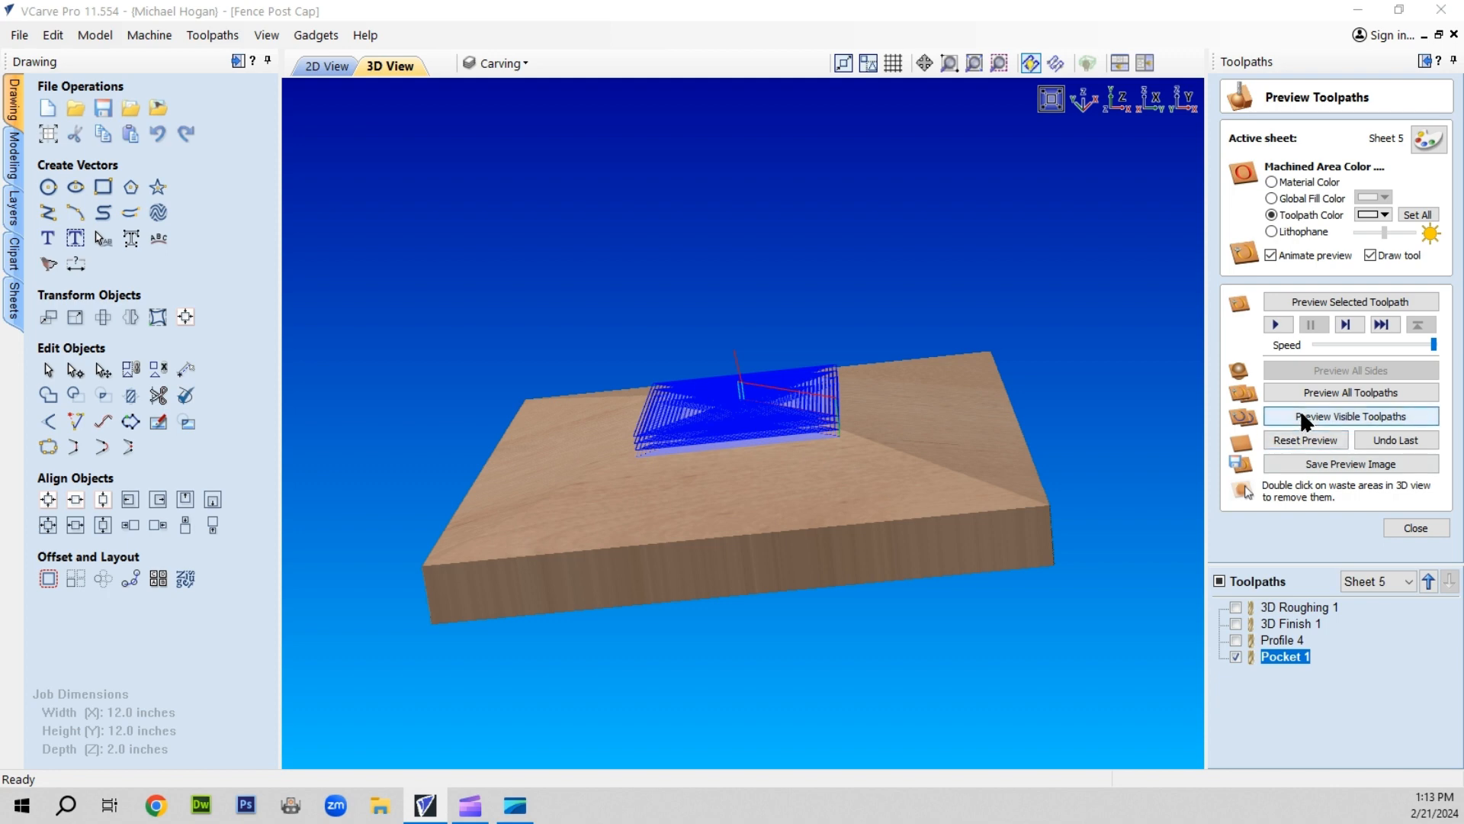
Simulate the Pocket 1 toolpath on the pyramid and examine the pocketed top in 3D
{"action": "left_click", "coordinate": [1301, 412]}
{"action": "left_click_drag", "start_coordinate": [793, 483], "coordinate": [778, 410]}
{"action": "left_click_drag", "start_coordinate": [680, 436], "coordinate": [569, 482]}
{"action": "left_click_drag", "start_coordinate": [730, 389], "coordinate": [656, 401]}
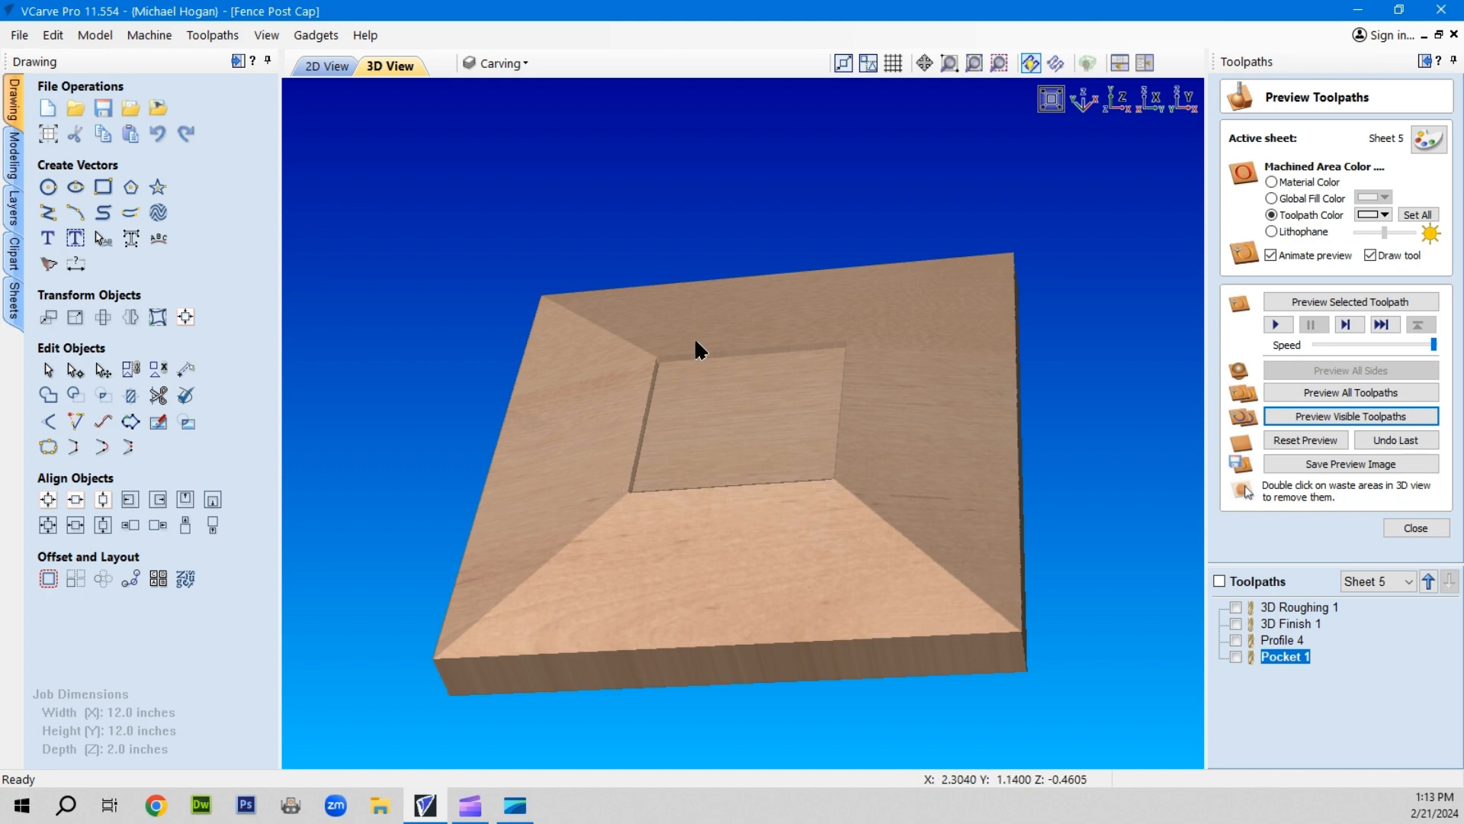
{"action": "left_click_drag", "start_coordinate": [673, 422], "coordinate": [568, 414]}
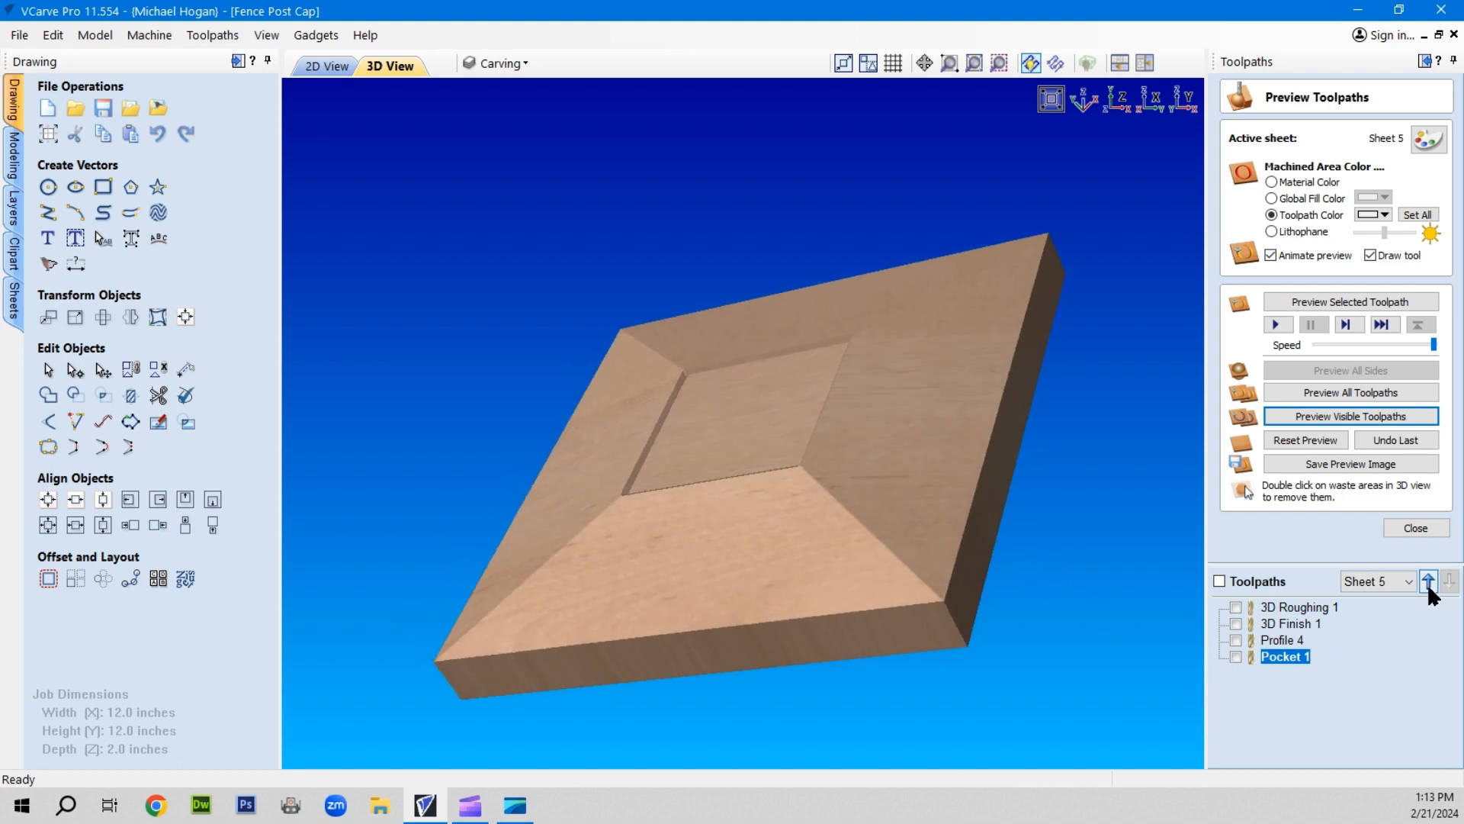
Return to the 2D layout, deselect the square and activate the Gadget Created sheet
{"action": "left_click", "coordinate": [331, 69]}
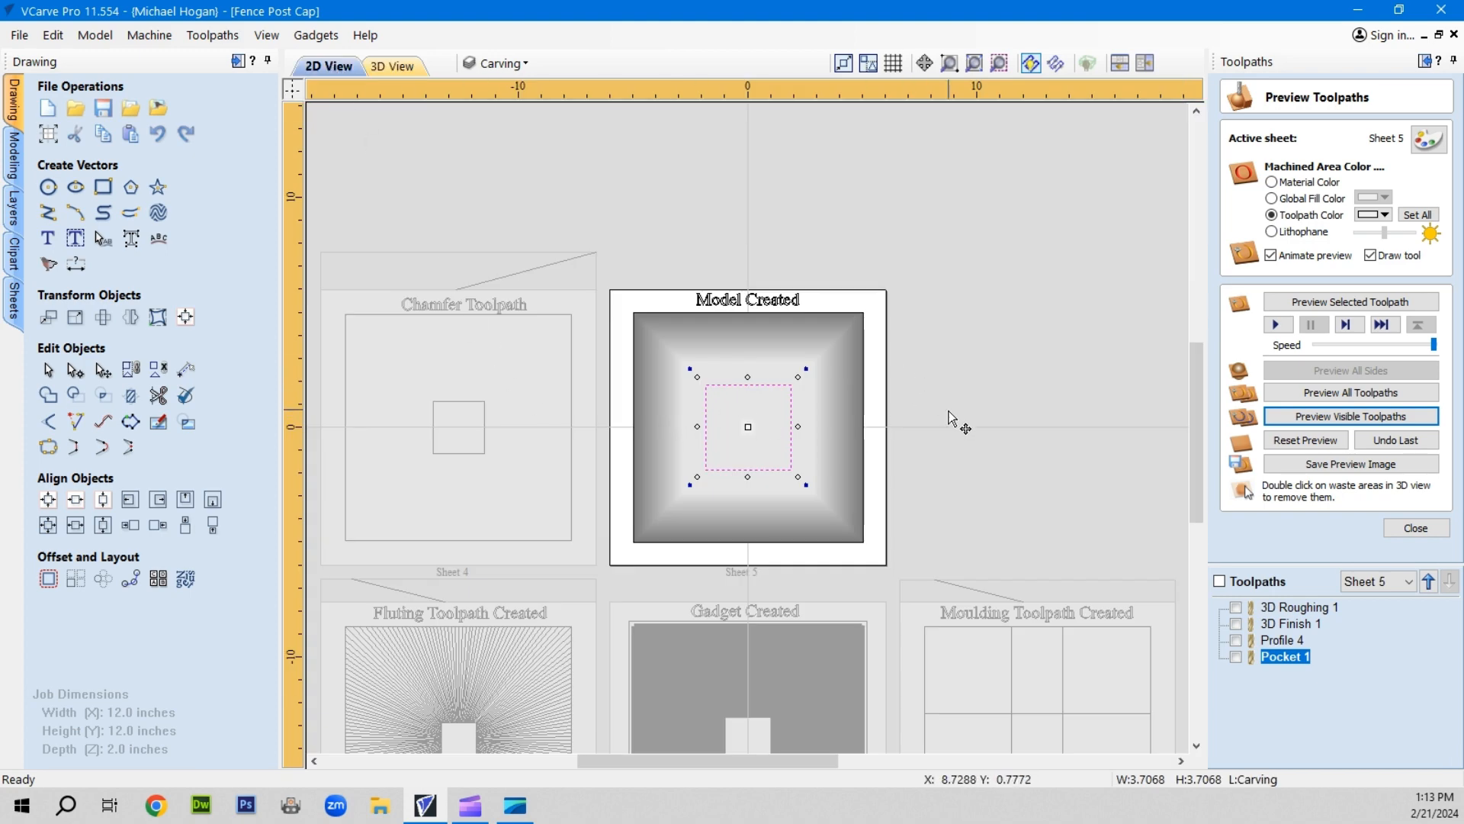
{"action": "scroll", "coordinate": [951, 418], "scroll_direction": "down", "scroll_amount": 1}
{"action": "scroll", "coordinate": [946, 418], "scroll_direction": "down", "scroll_amount": 1}
{"action": "left_click_drag", "start_coordinate": [1192, 363], "coordinate": [1196, 425]}
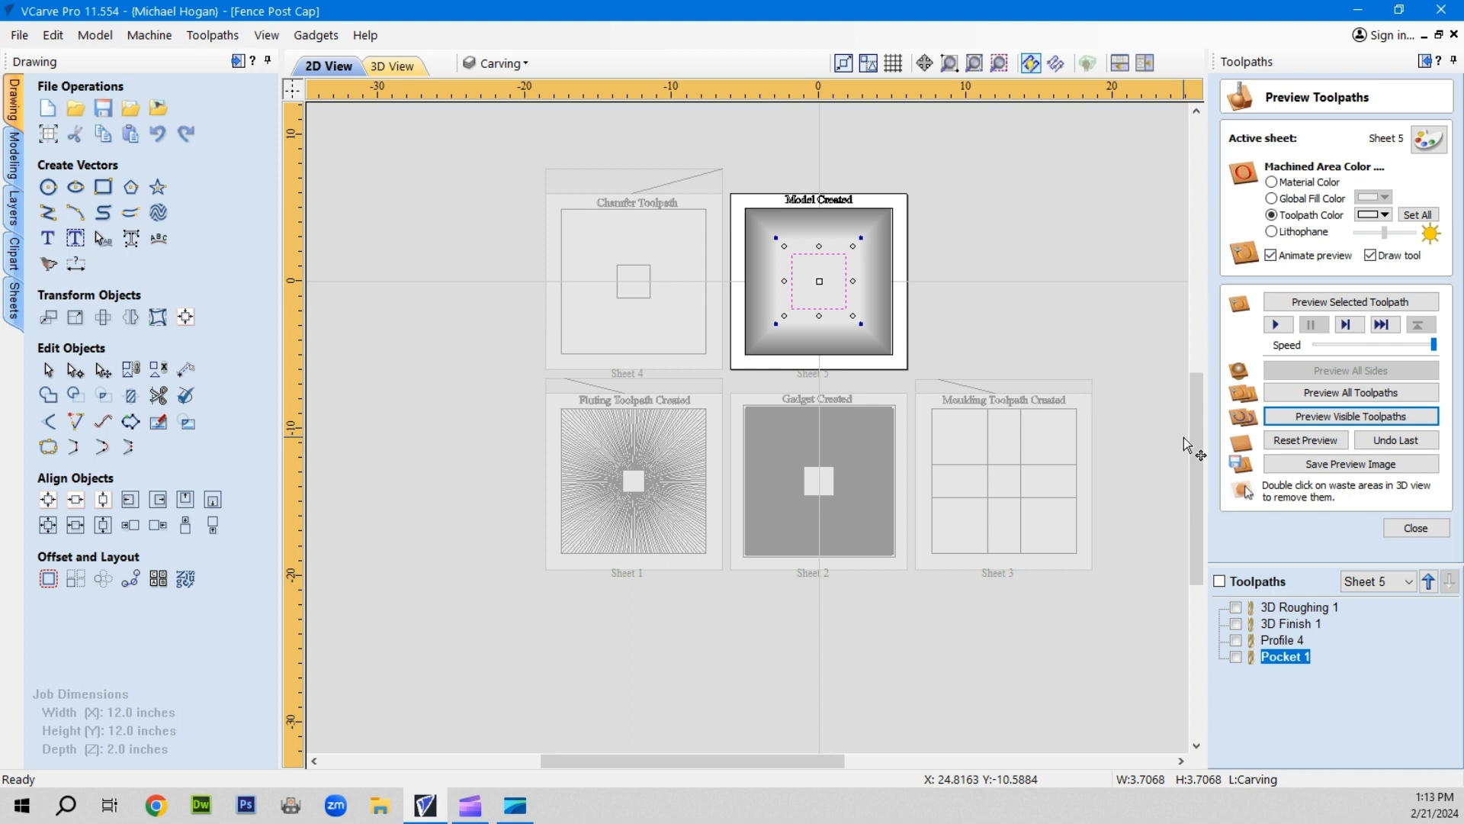
{"action": "left_click", "coordinate": [1026, 275]}
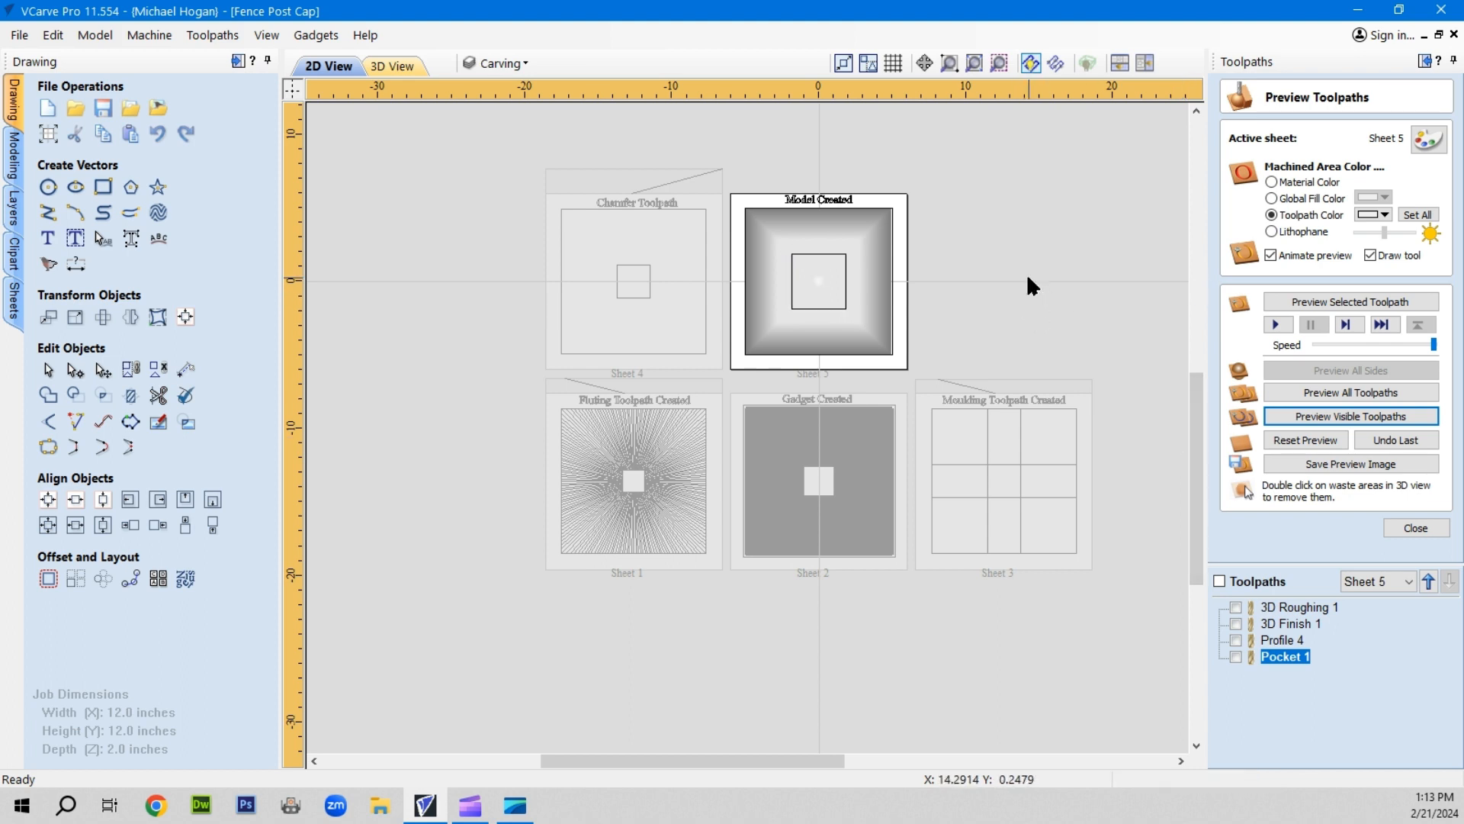
{"action": "left_click", "coordinate": [843, 488]}
{"action": "scroll", "coordinate": [767, 389], "scroll_direction": "up", "scroll_amount": 2}
{"action": "scroll", "coordinate": [702, 336], "scroll_direction": "up", "scroll_amount": 1}
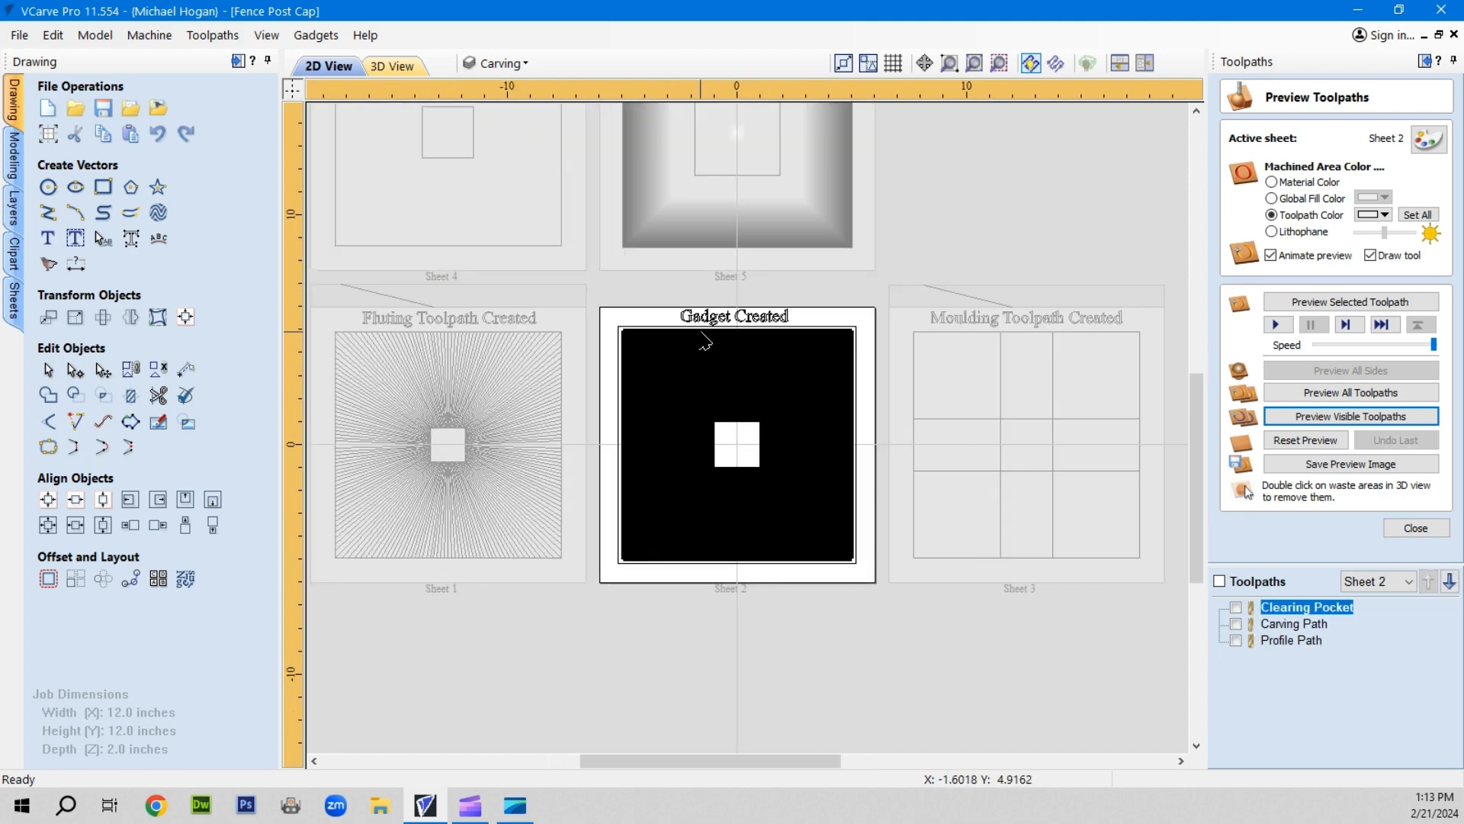
{"action": "scroll", "coordinate": [701, 347], "scroll_direction": "up", "scroll_amount": 1}
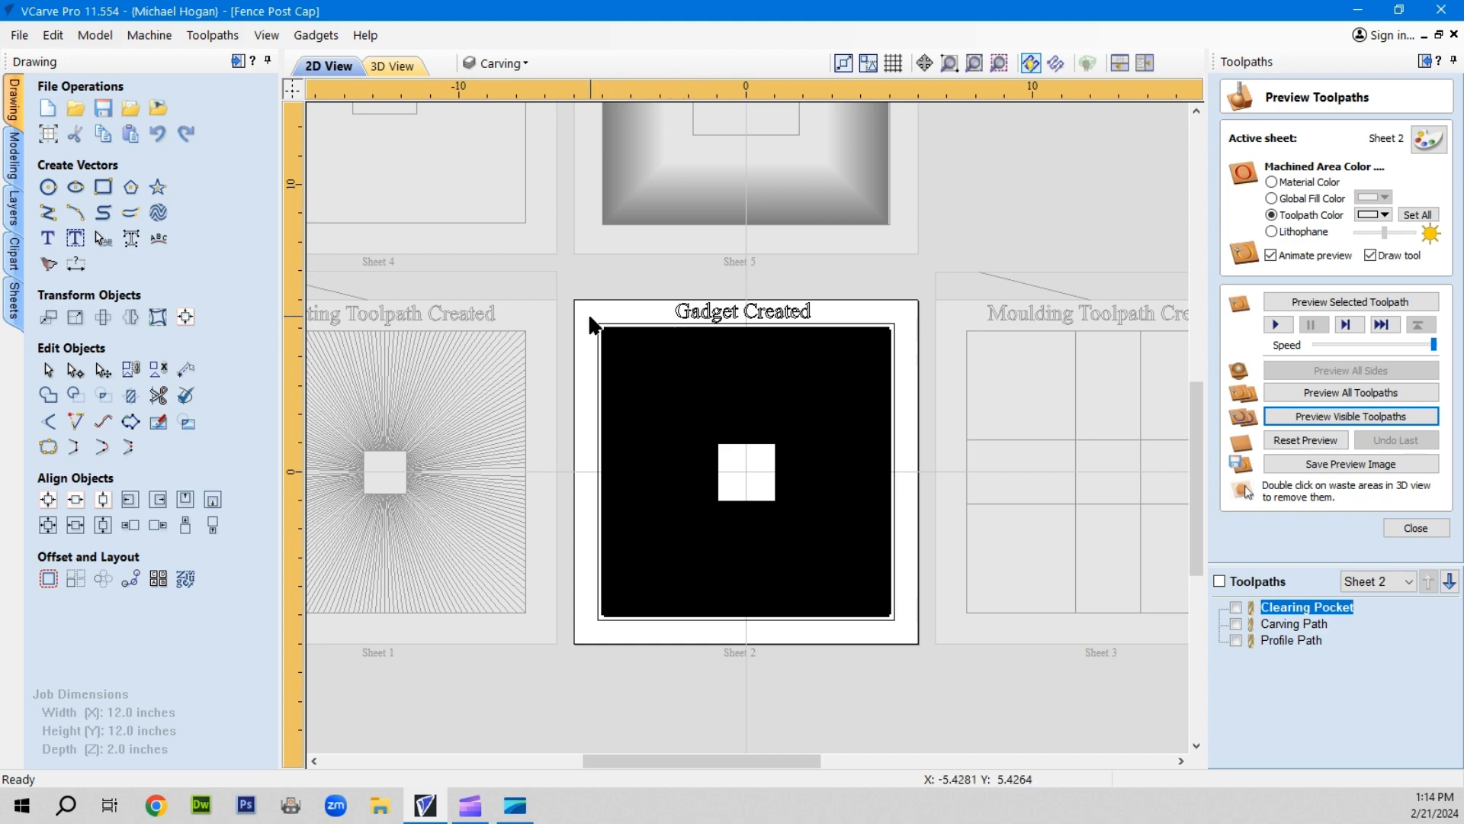
Examine the Gadget Created sheet's vectors and the shape of its carved cap in the 3D preview
{"action": "left_click_drag", "start_coordinate": [592, 335], "coordinate": [896, 608]}
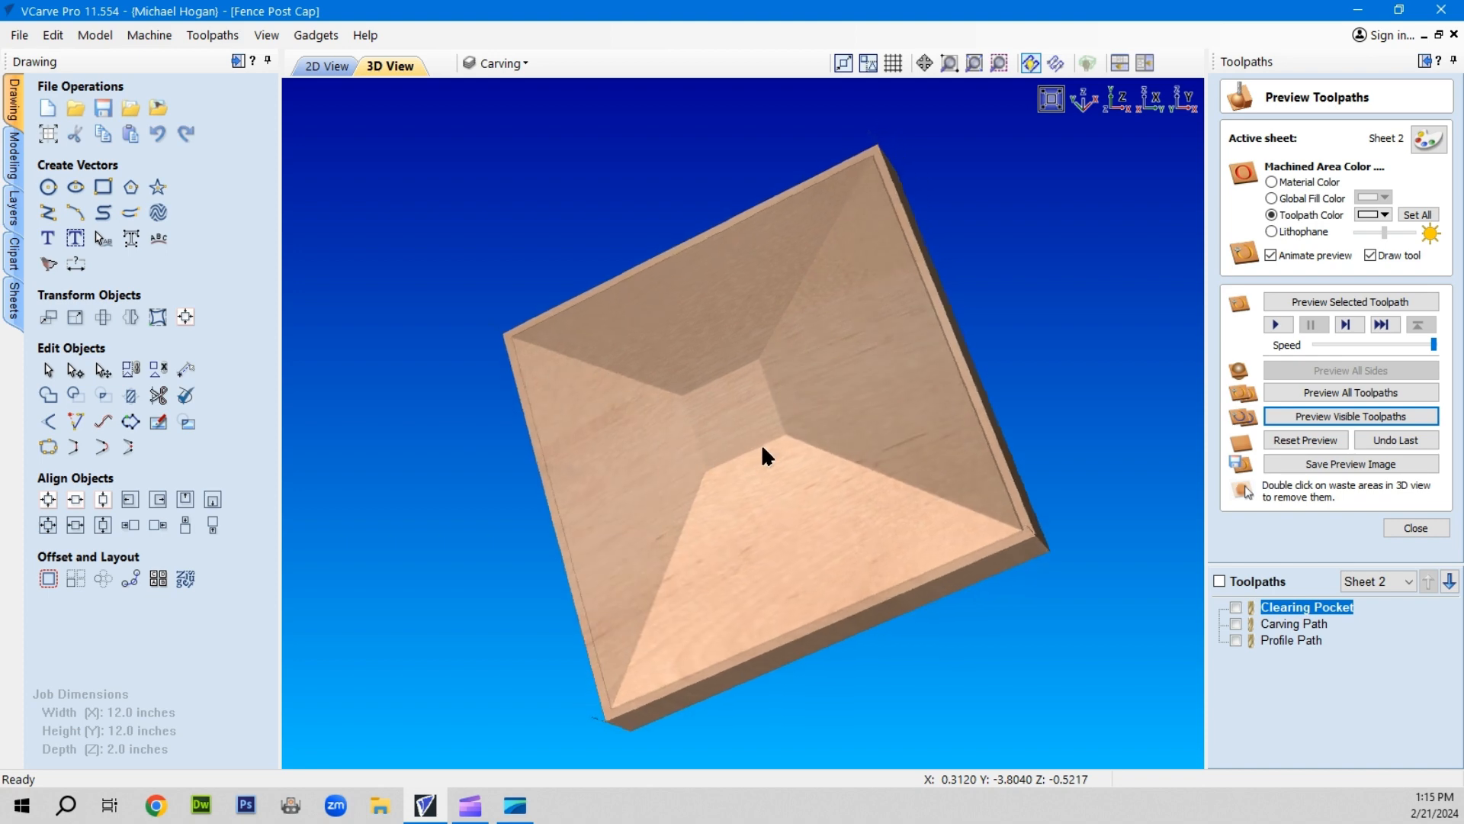
{"action": "left_click_drag", "start_coordinate": [762, 445], "coordinate": [950, 424]}
{"action": "left_click_drag", "start_coordinate": [827, 333], "coordinate": [537, 365]}
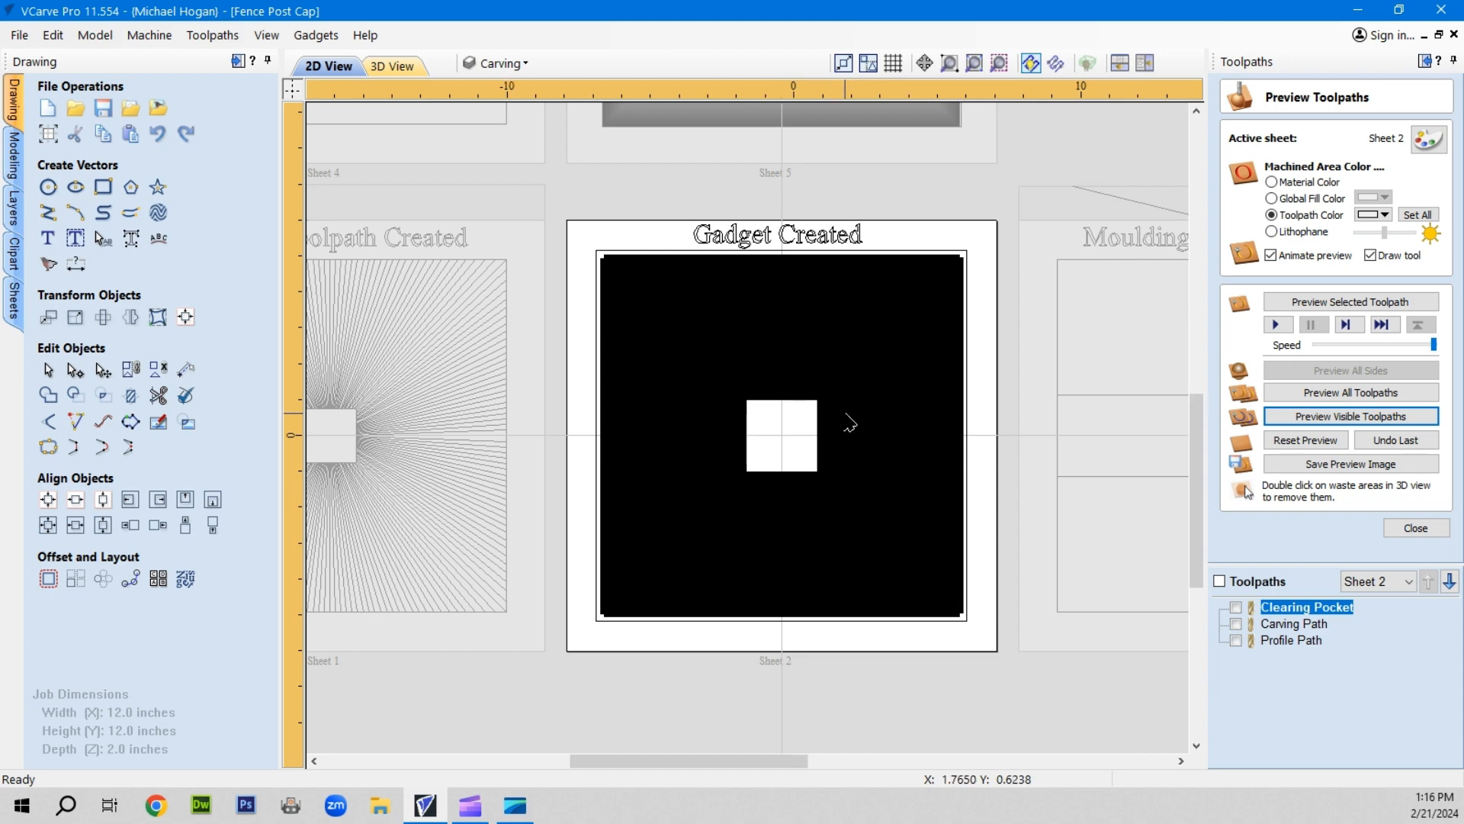
{"action": "scroll", "coordinate": [795, 410], "scroll_direction": "down", "scroll_amount": 3}
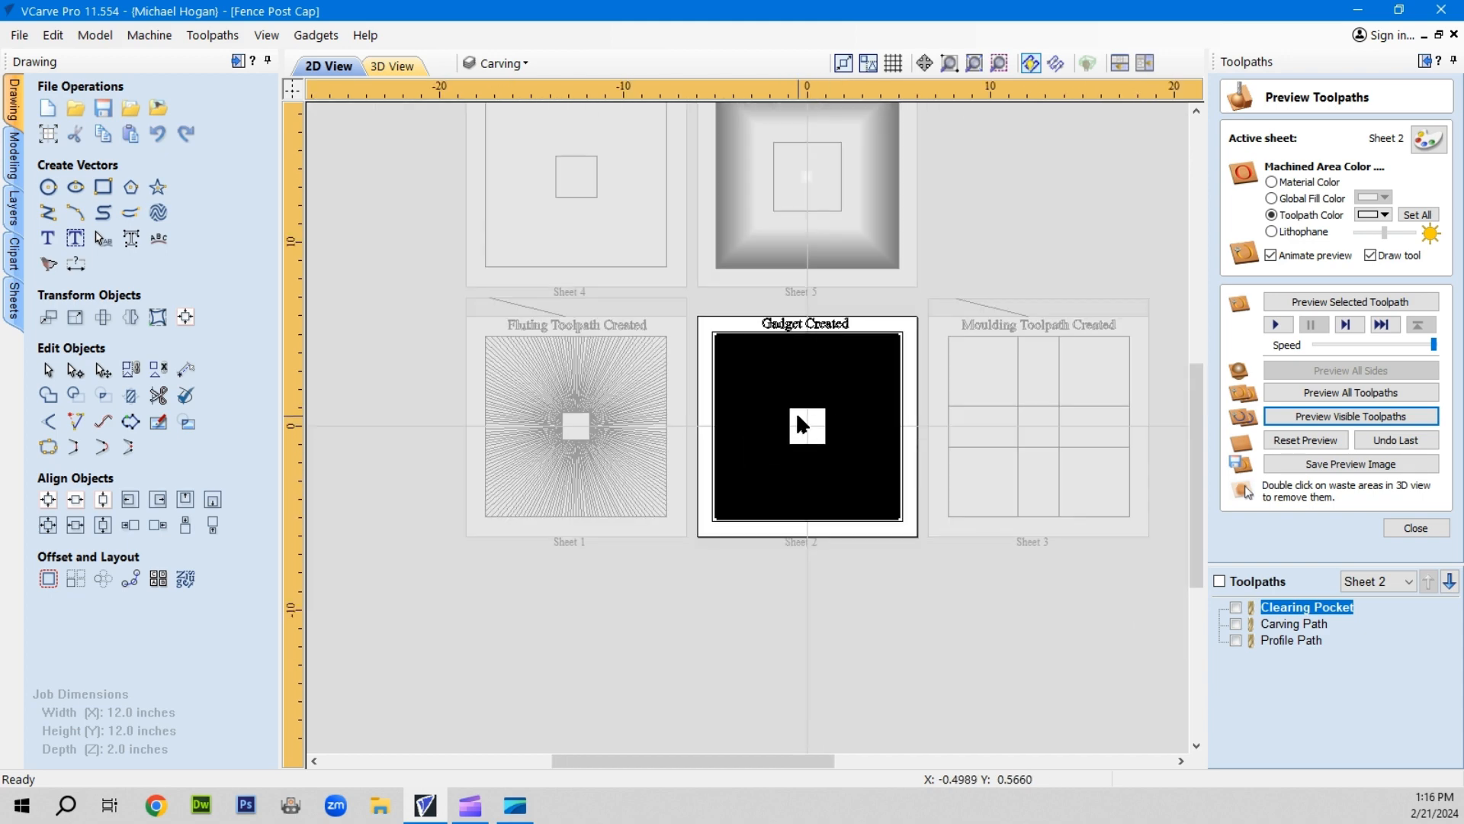
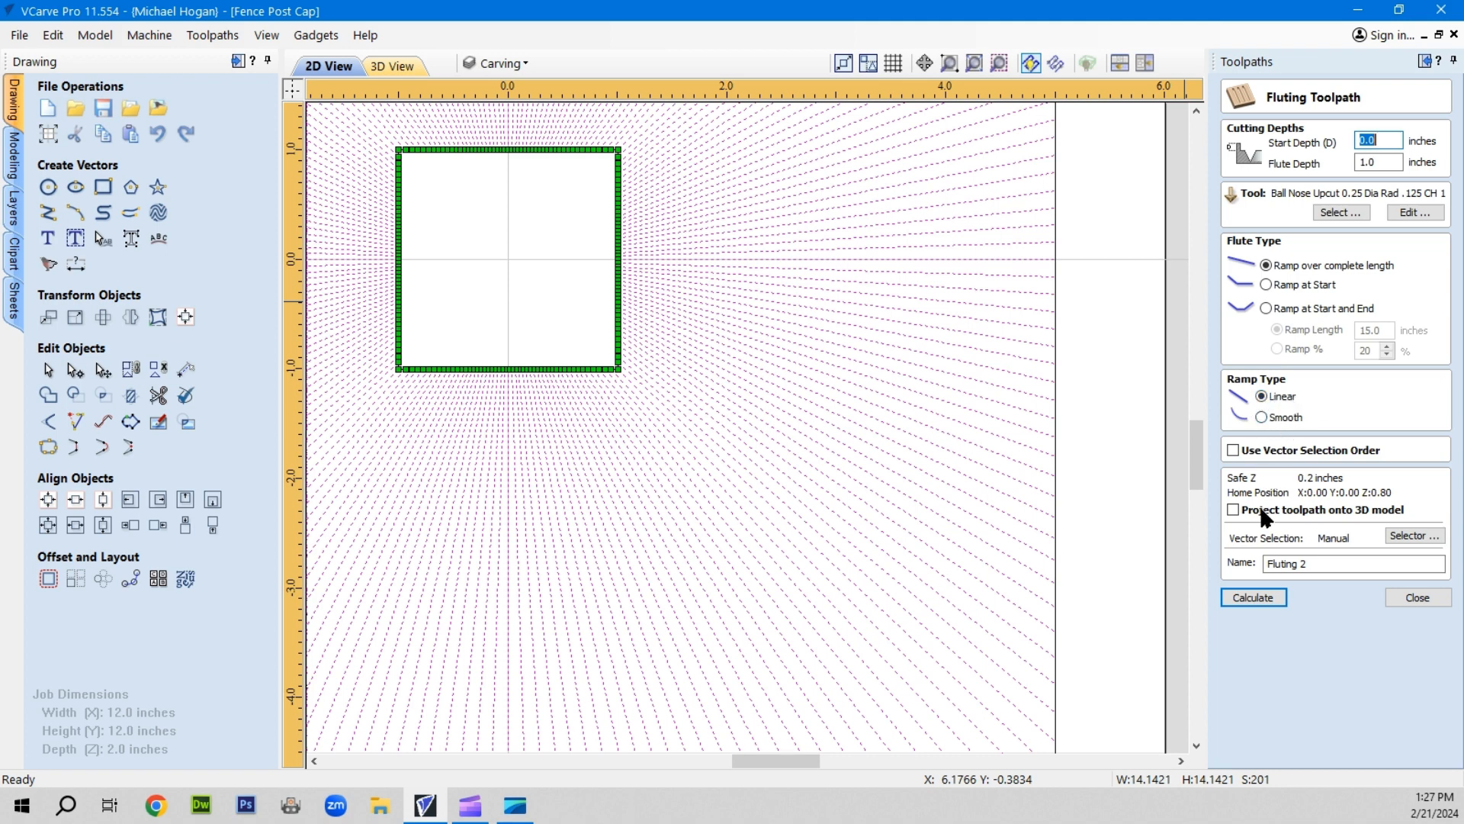
Calculate the Fluting 2 toolpath with 1.0 inch flute depth and a linear ramp over complete length, and simulate it
{"action": "left_click", "coordinate": [1252, 595]}
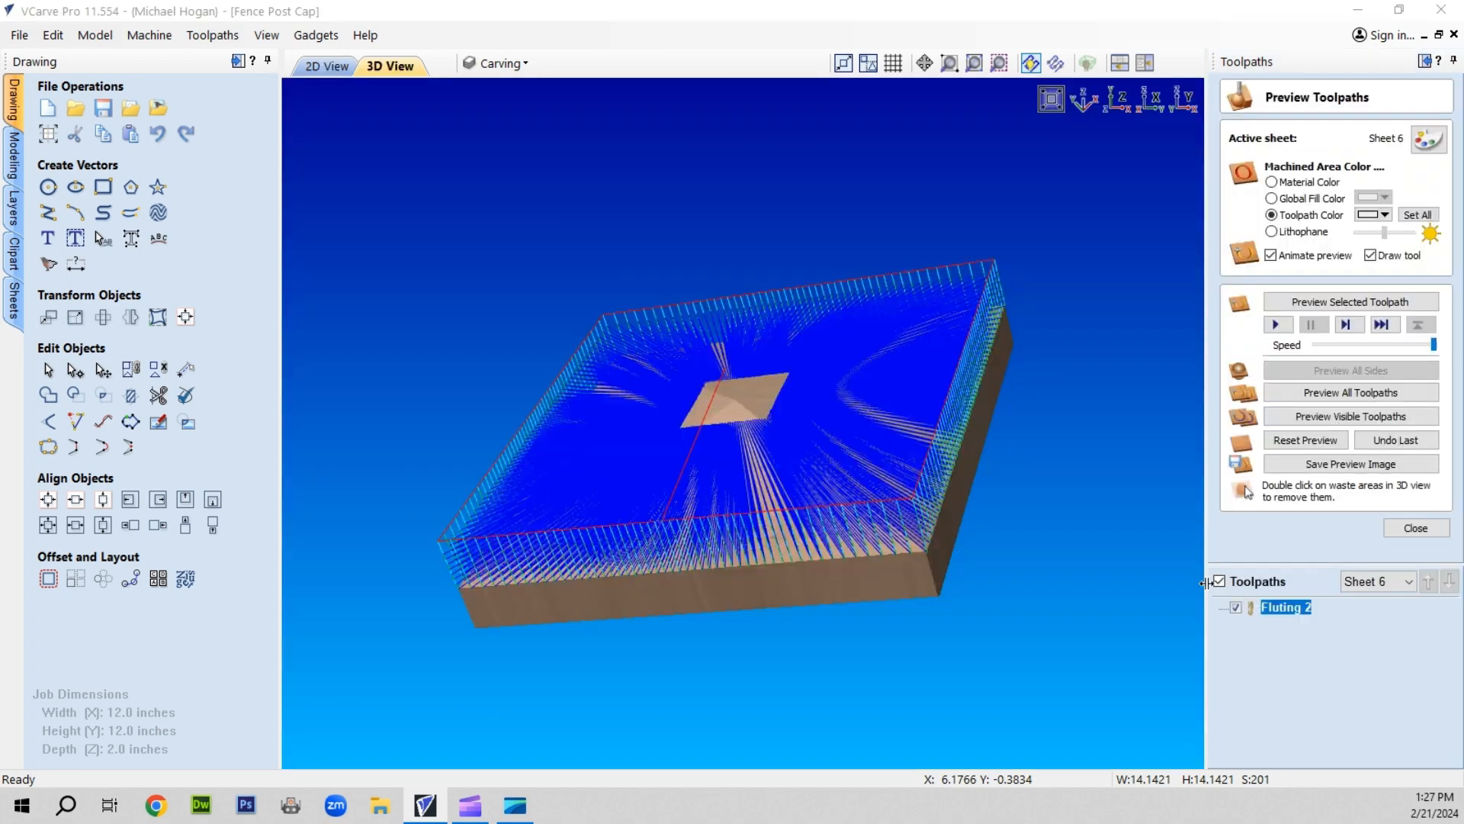
{"action": "left_click", "coordinate": [1306, 411]}
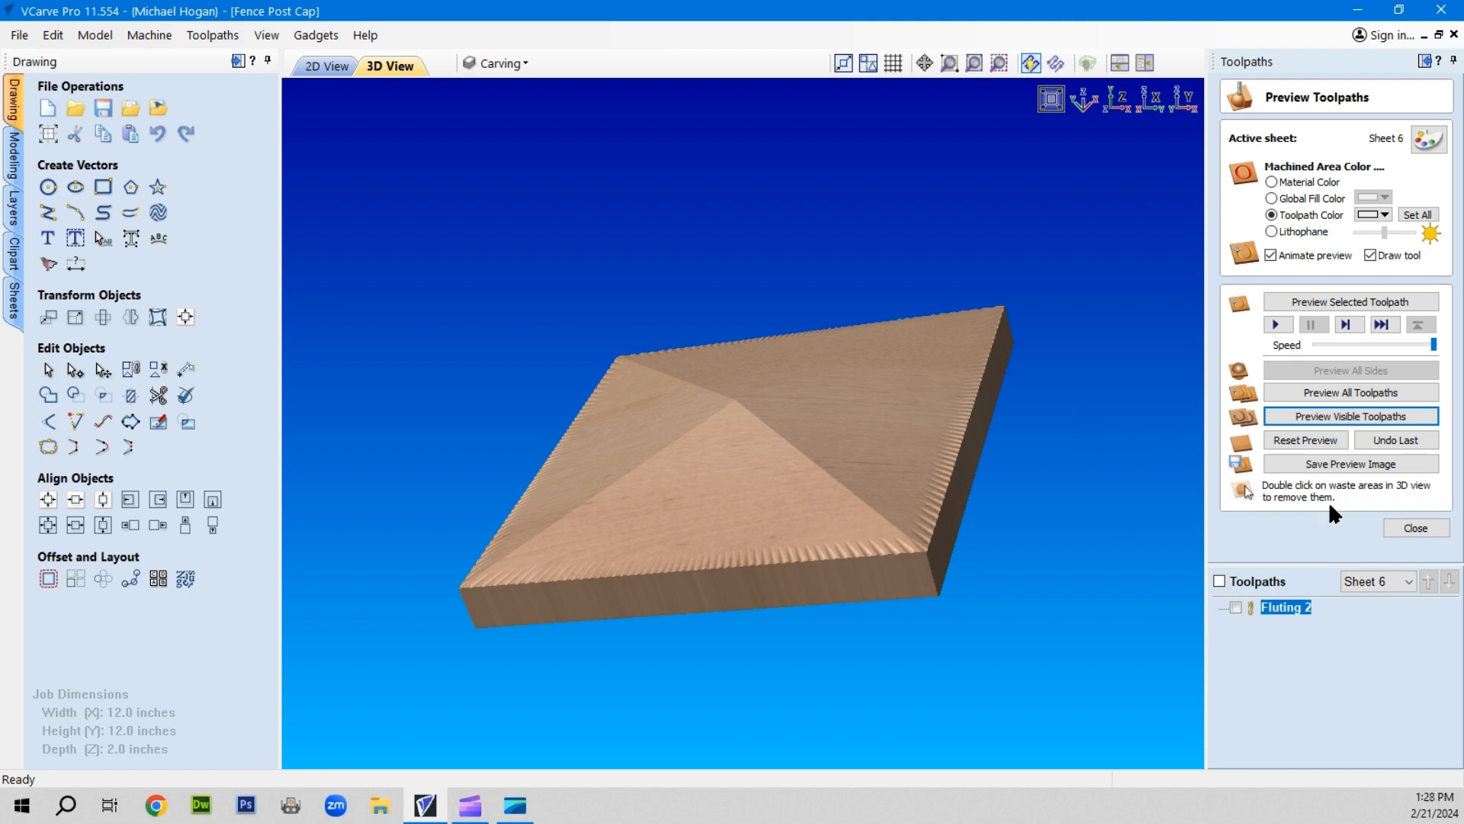
Rerun the Fluting 2 simulation on a reset, uncut block and try to remove the surrounding waste material
{"action": "left_click", "coordinate": [1275, 436]}
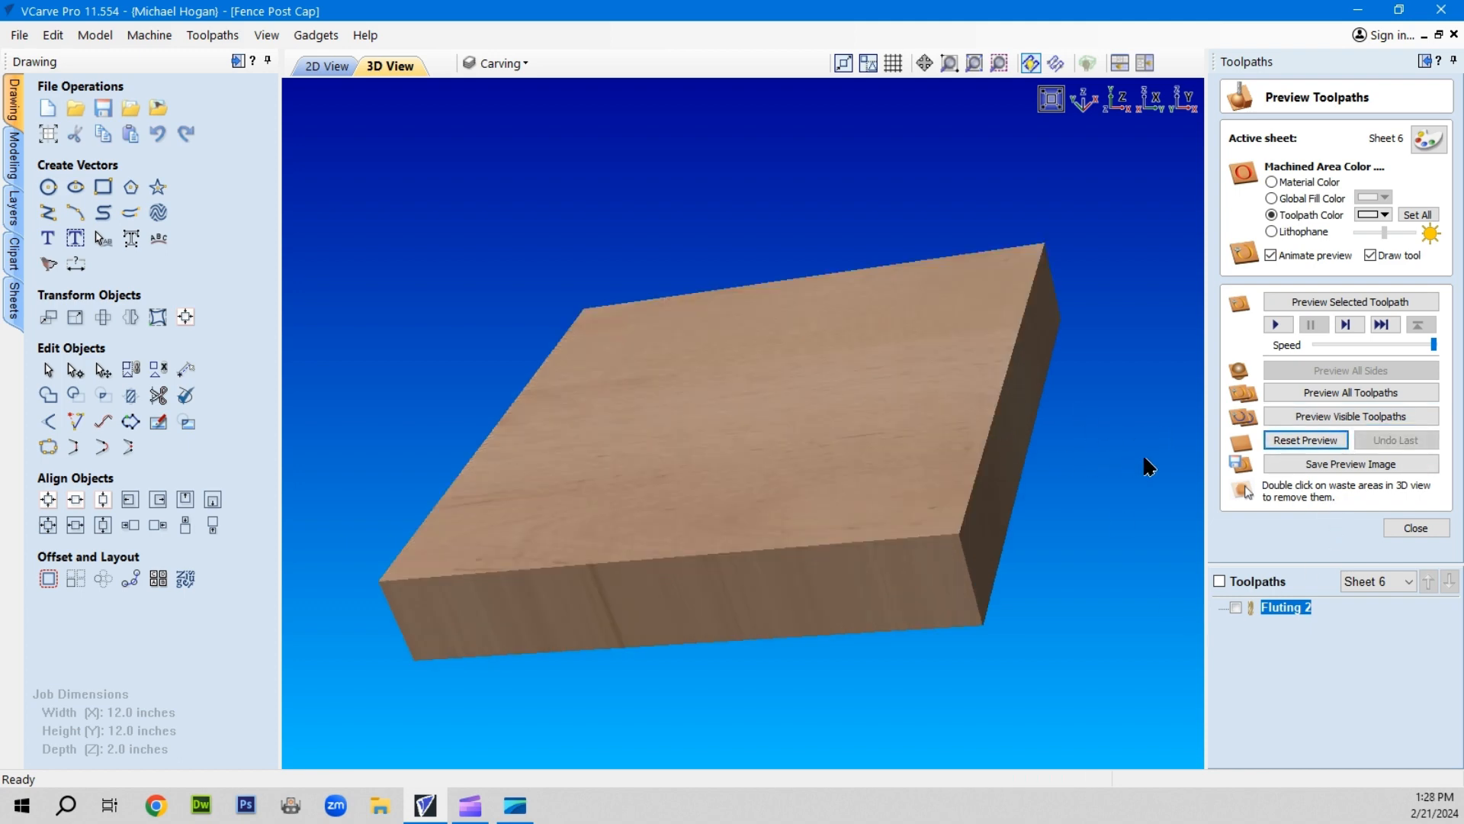
{"action": "left_click", "coordinate": [1234, 607]}
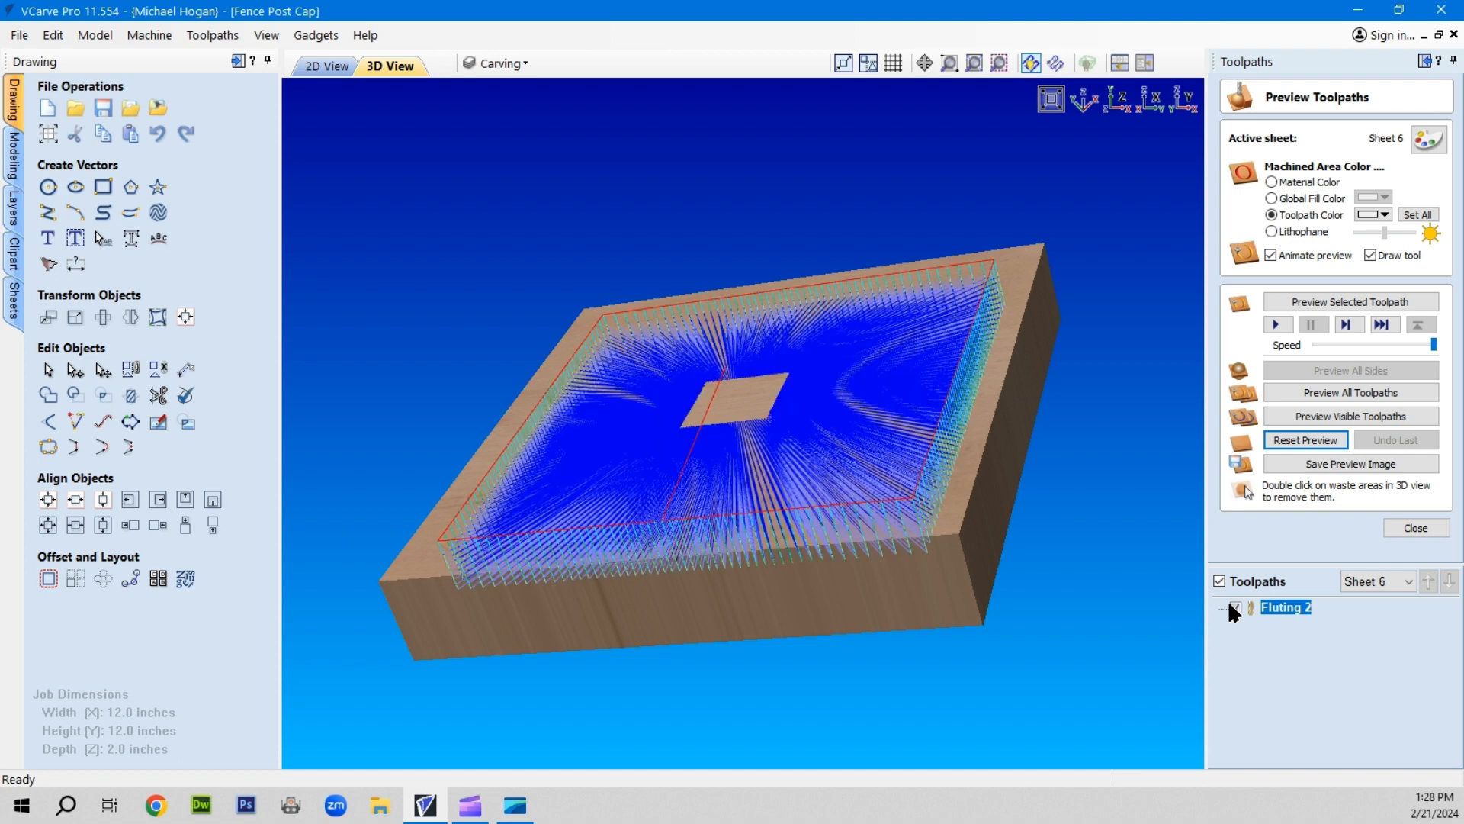
{"action": "left_click", "coordinate": [1301, 412]}
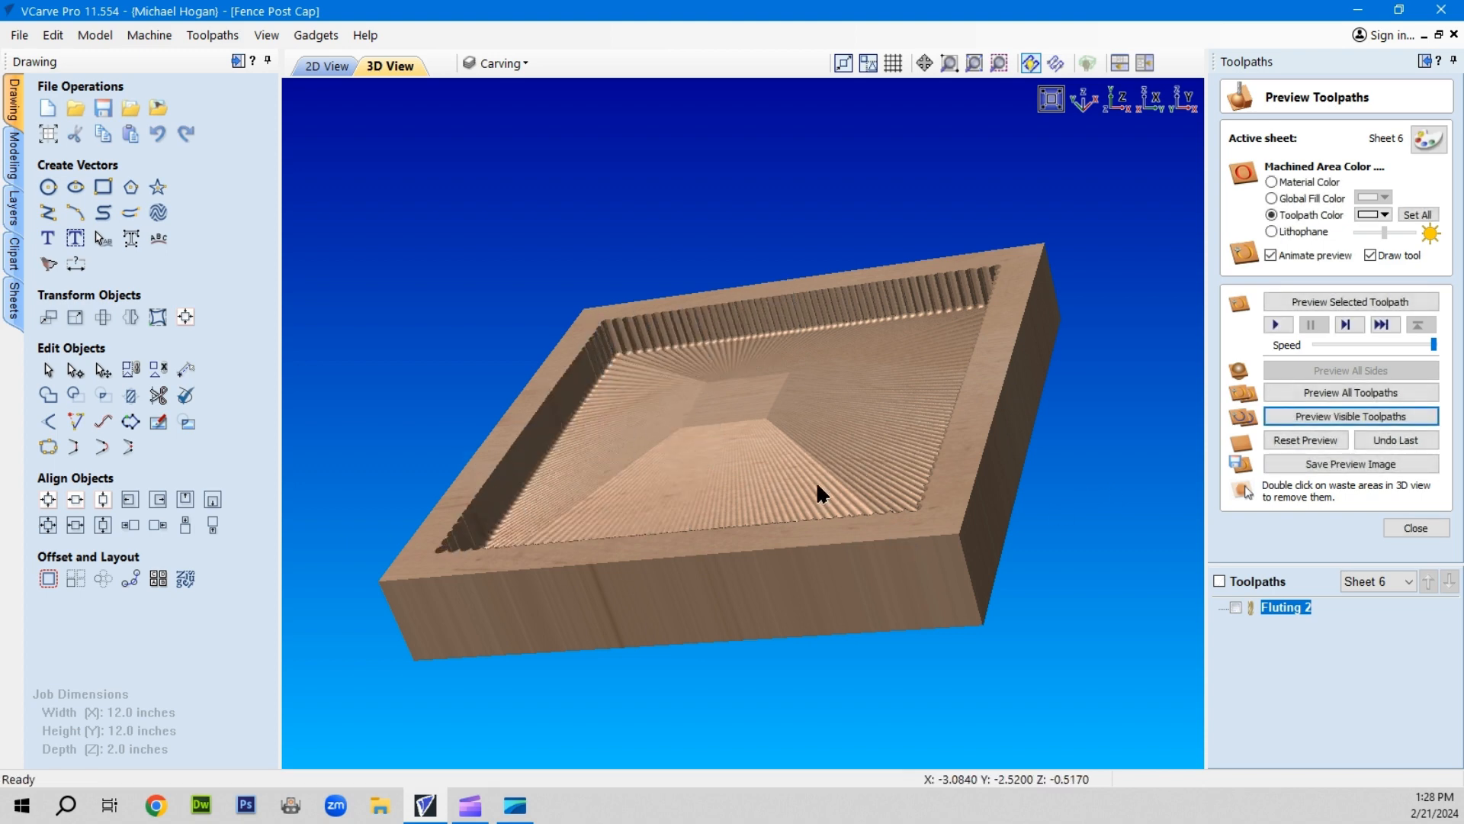
{"action": "left_click_drag", "start_coordinate": [748, 479], "coordinate": [808, 497]}
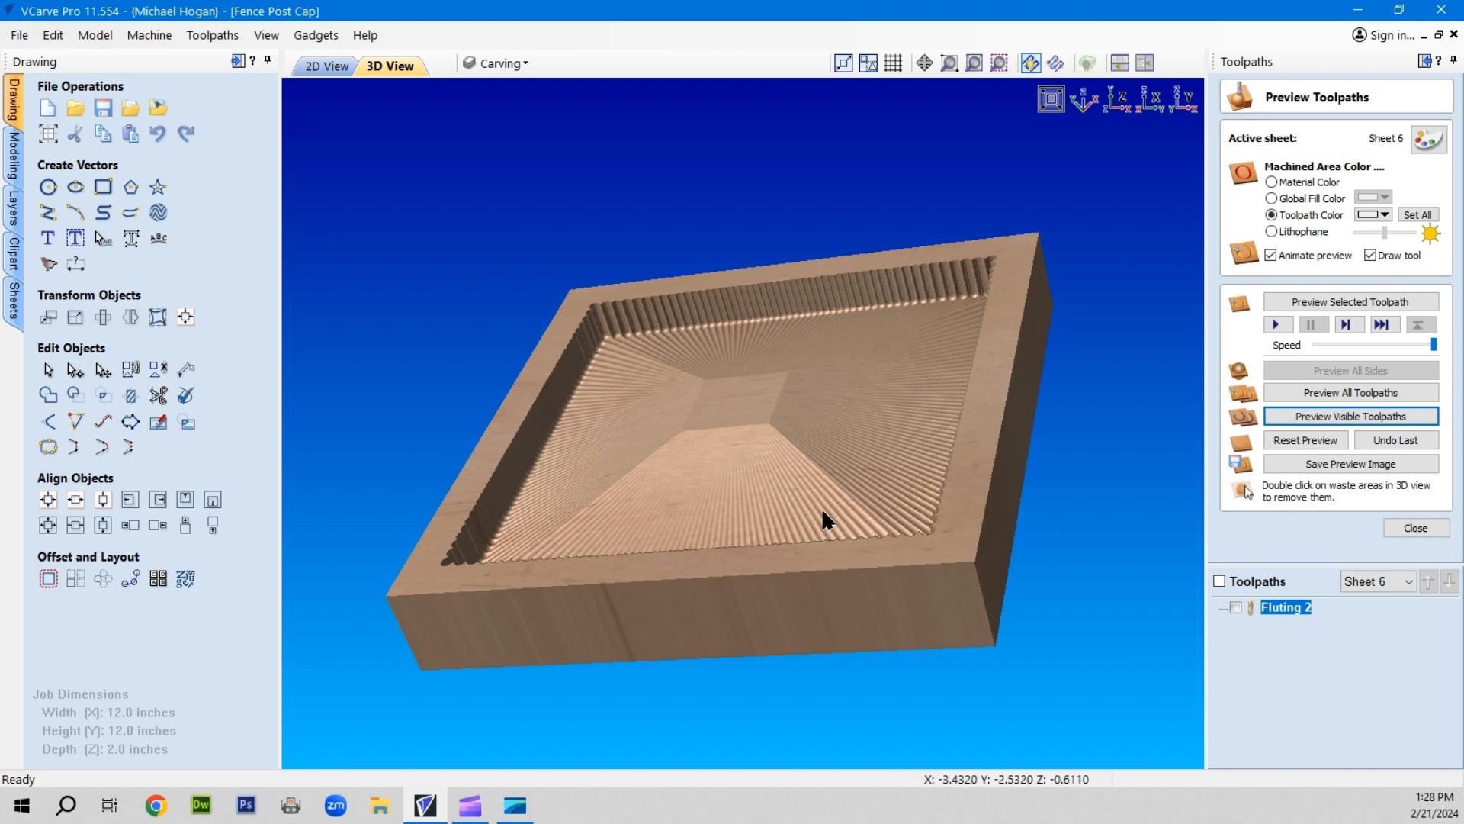
{"action": "double_click", "coordinate": [790, 562]}
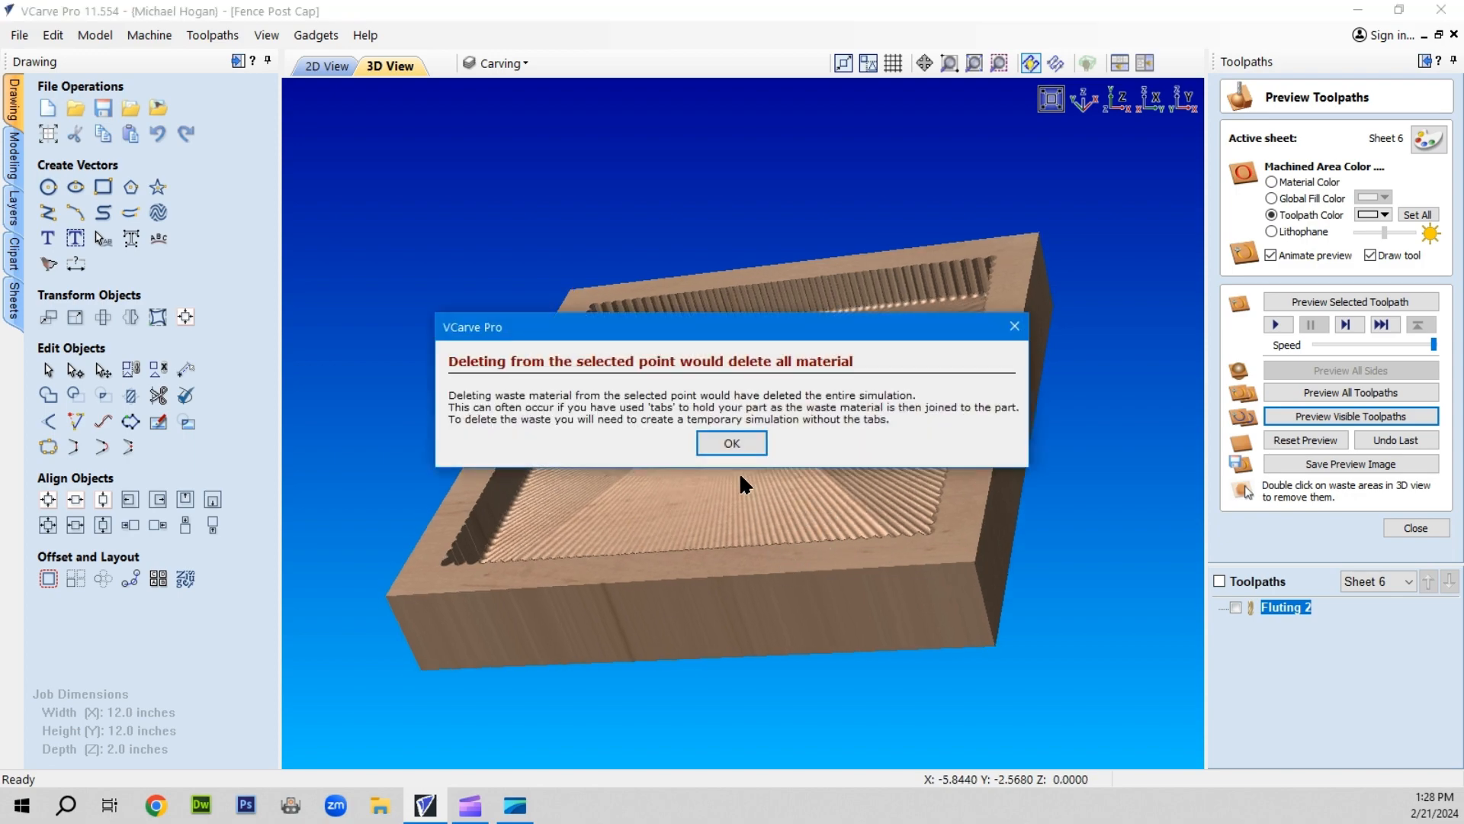
Leave the toolpath preview and start a 2D Profile toolpath with only the outer square around the flutes selected
{"action": "left_click", "coordinate": [732, 443]}
{"action": "left_click_drag", "start_coordinate": [685, 436], "coordinate": [854, 624]}
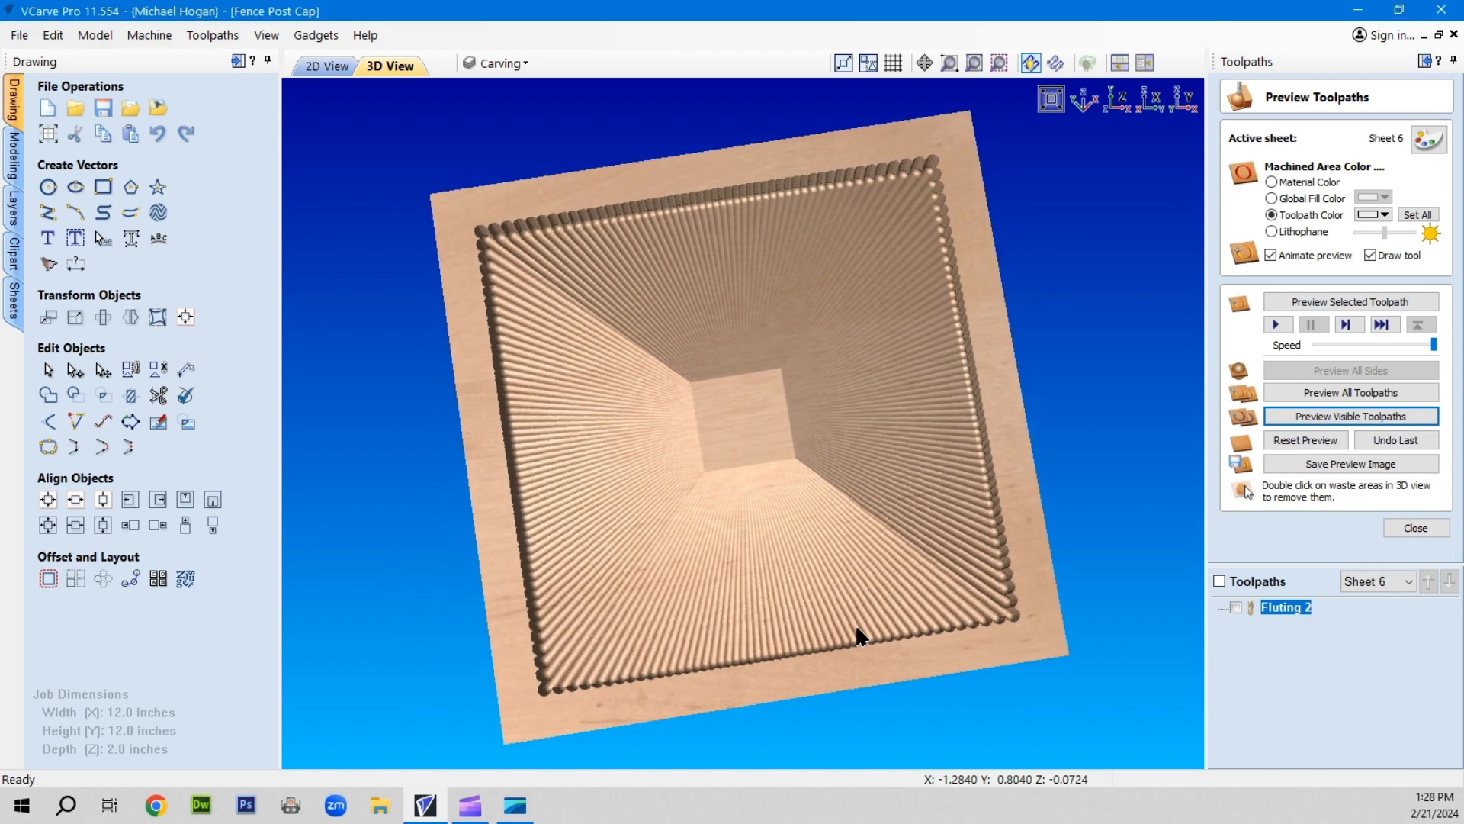
{"action": "left_click", "coordinate": [1419, 525]}
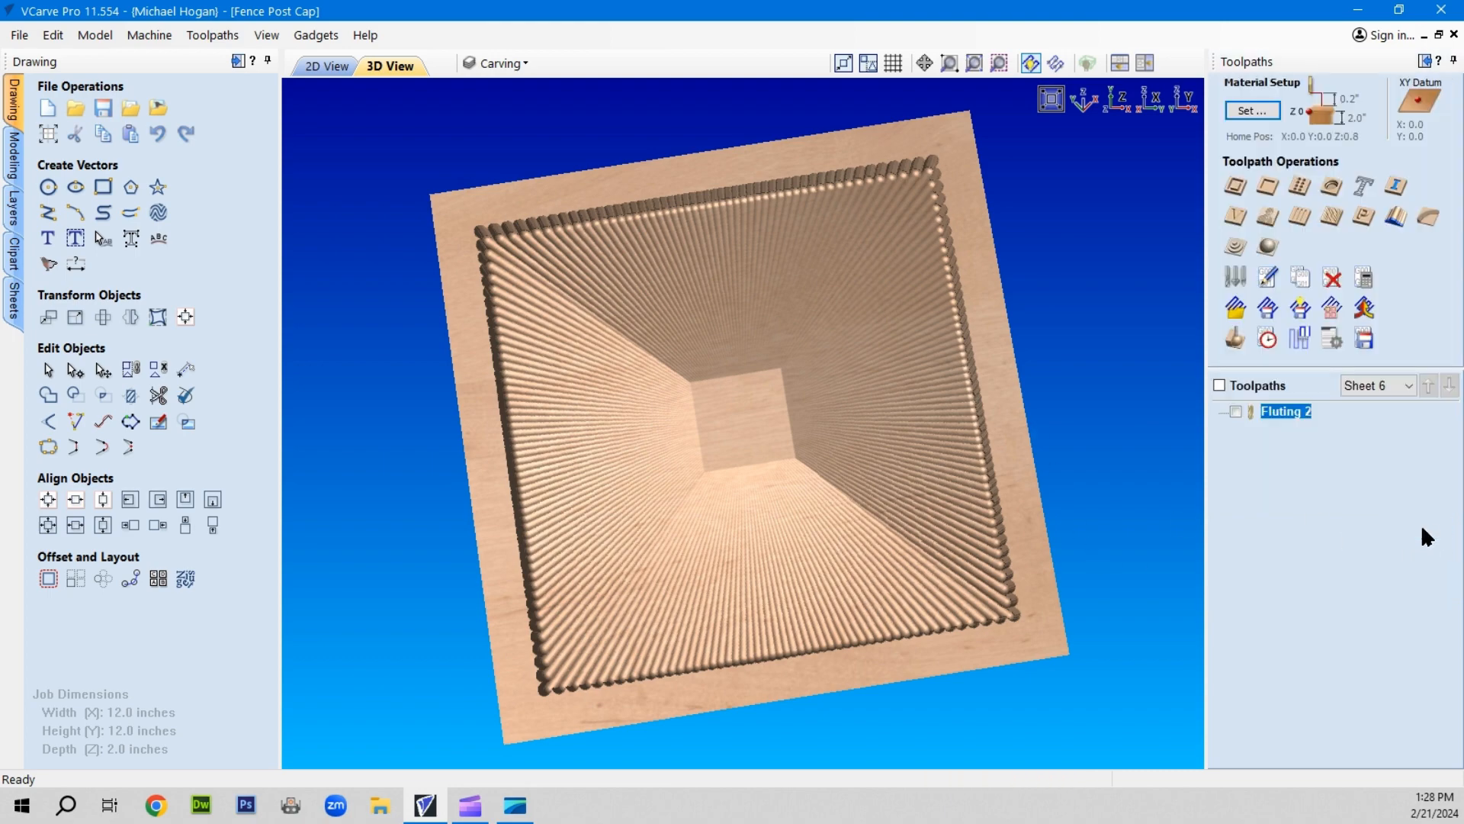
{"action": "left_click", "coordinate": [1235, 185]}
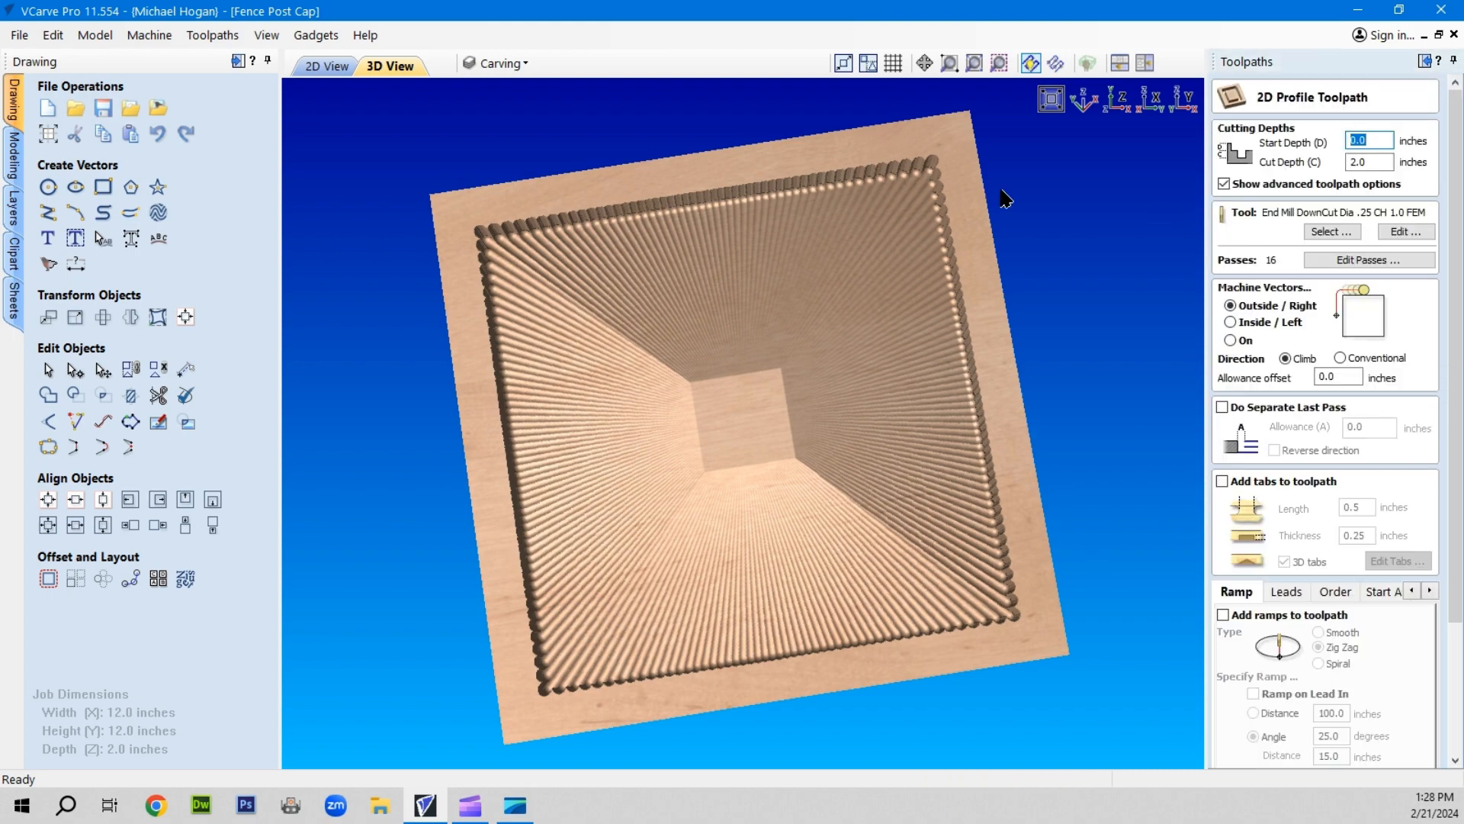
{"action": "left_click", "coordinate": [330, 67]}
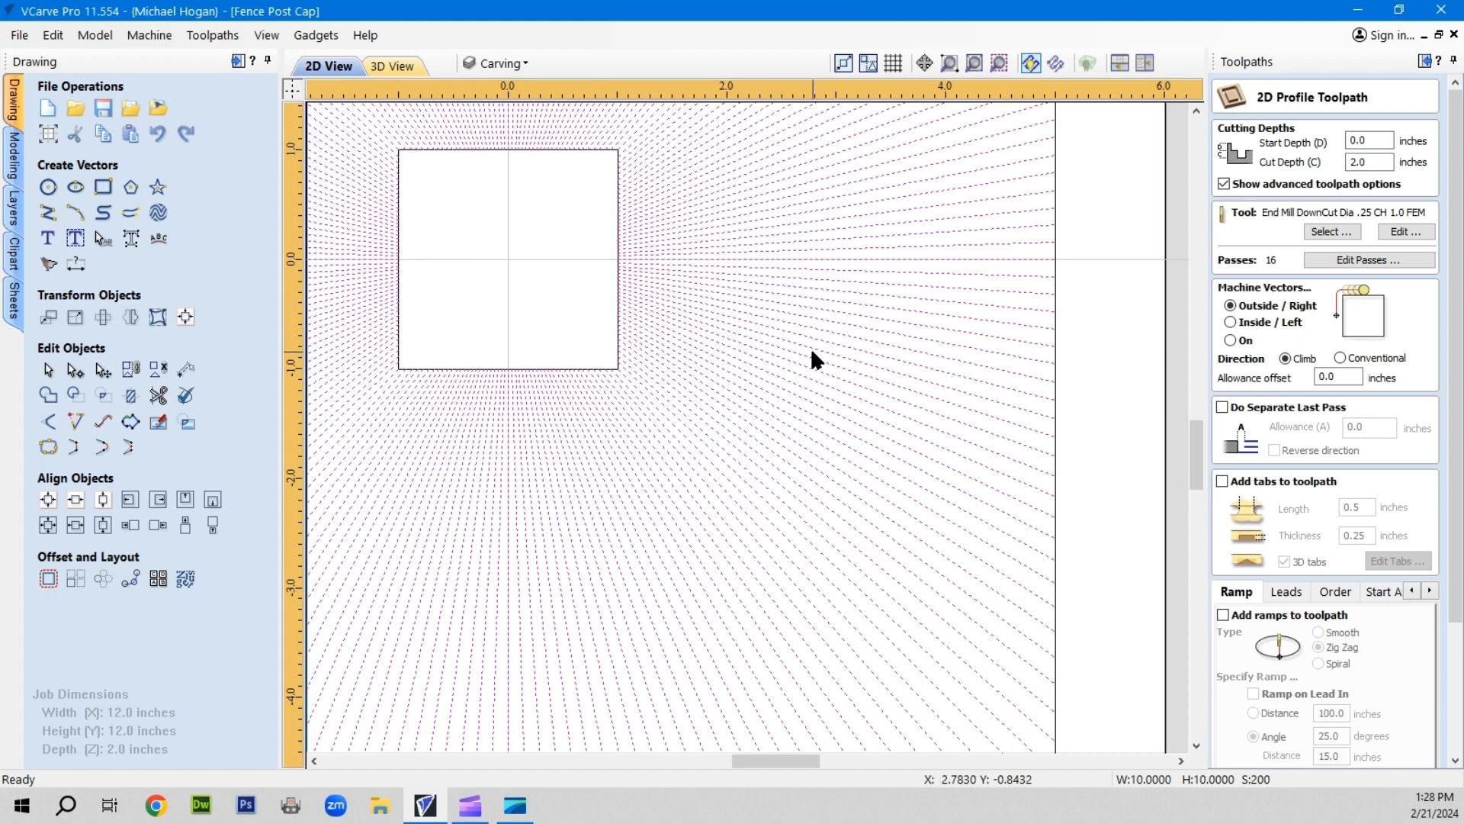
{"action": "left_click", "coordinate": [1105, 263]}
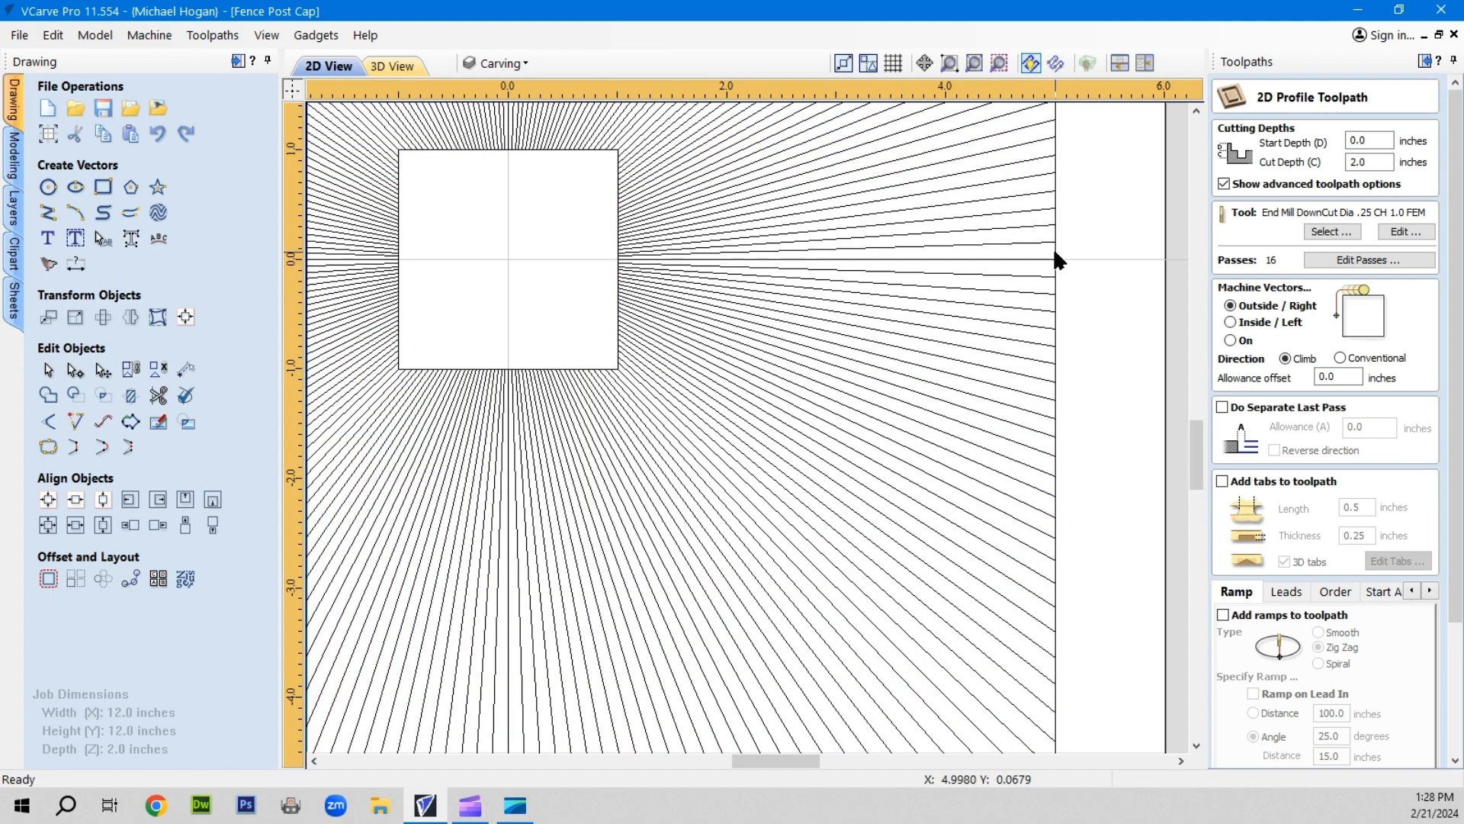
{"action": "left_click", "coordinate": [1055, 250]}
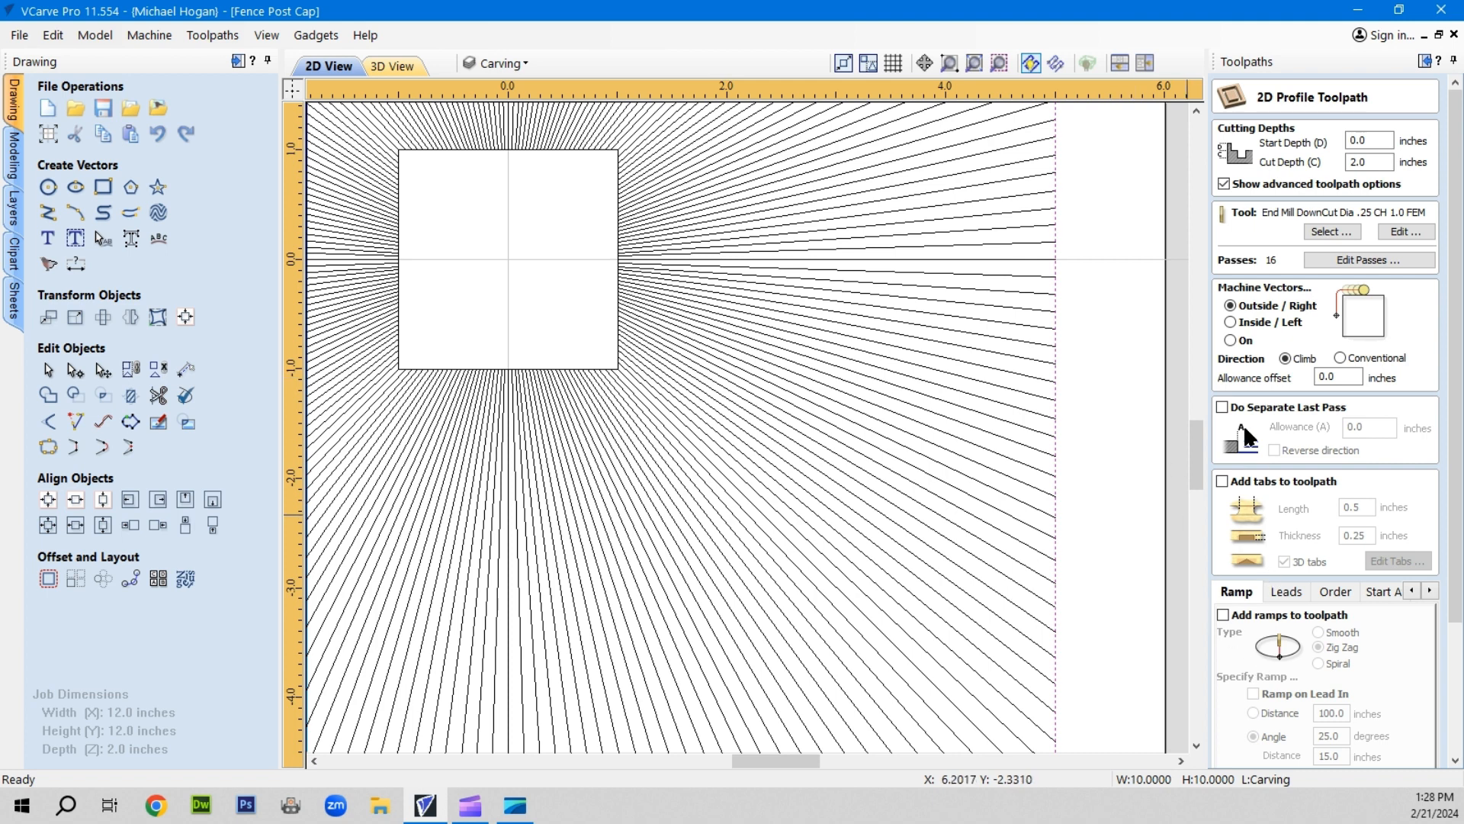
Calculate the outside profile toolpath for the outer square with a cut depth of 2.02 inches
{"action": "left_click", "coordinate": [1361, 162]}
{"action": "left_click", "coordinate": [1368, 166]}
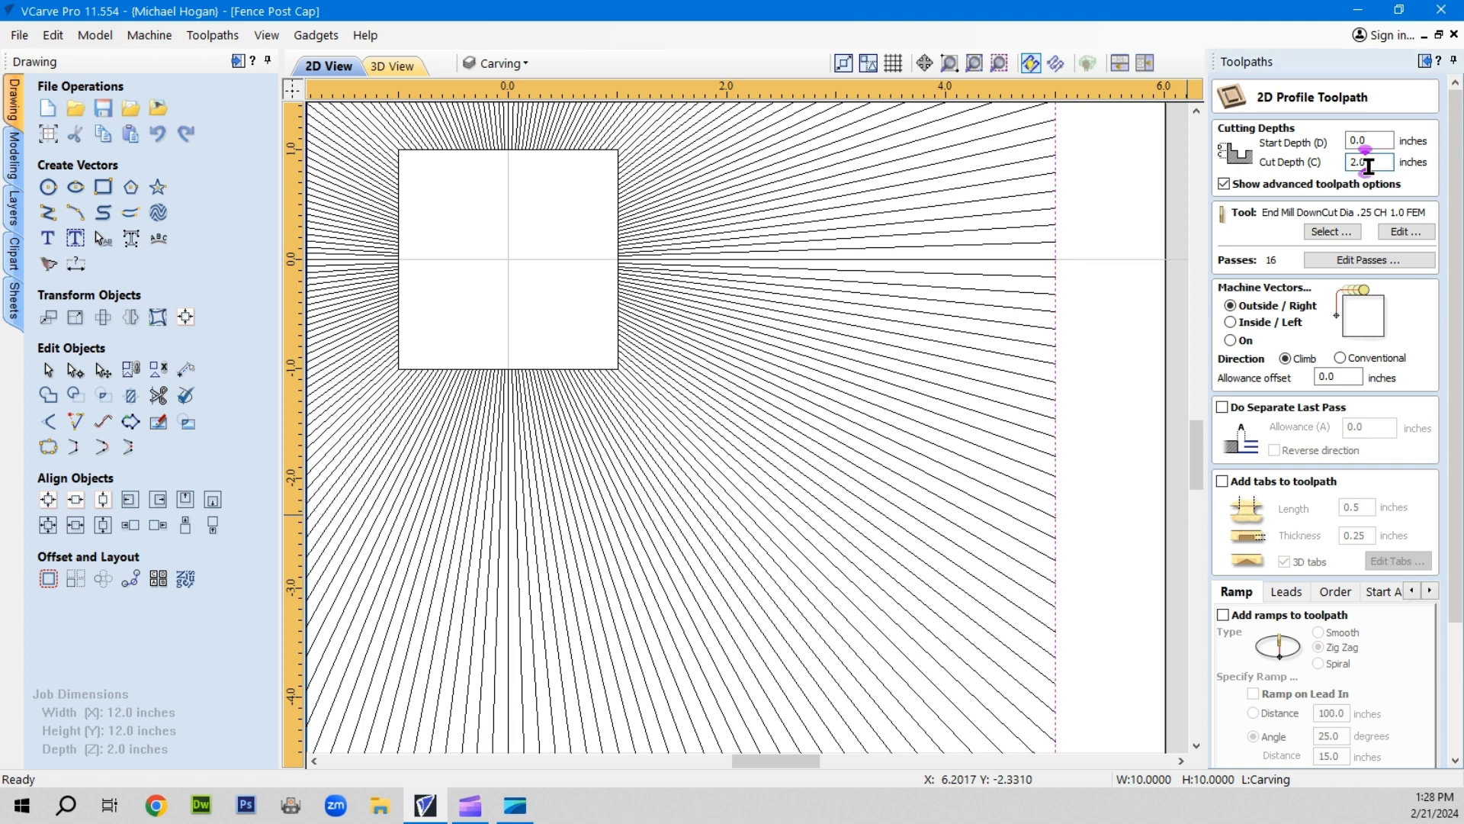
{"action": "type", "text": "2"}
{"action": "scroll", "coordinate": [1284, 505], "scroll_direction": "down", "scroll_amount": 3}
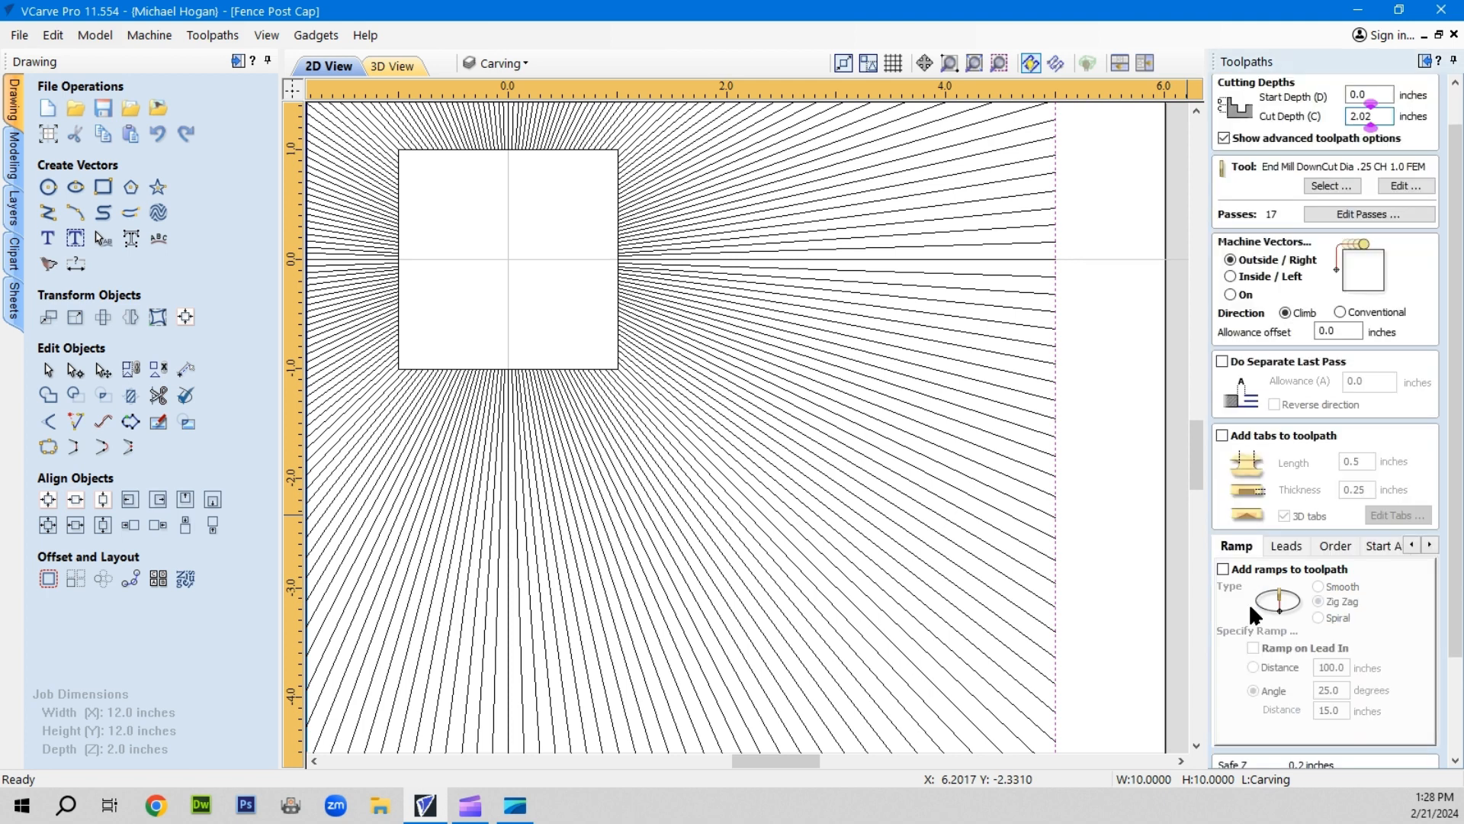
{"action": "scroll", "coordinate": [1240, 721], "scroll_direction": "down", "scroll_amount": 1}
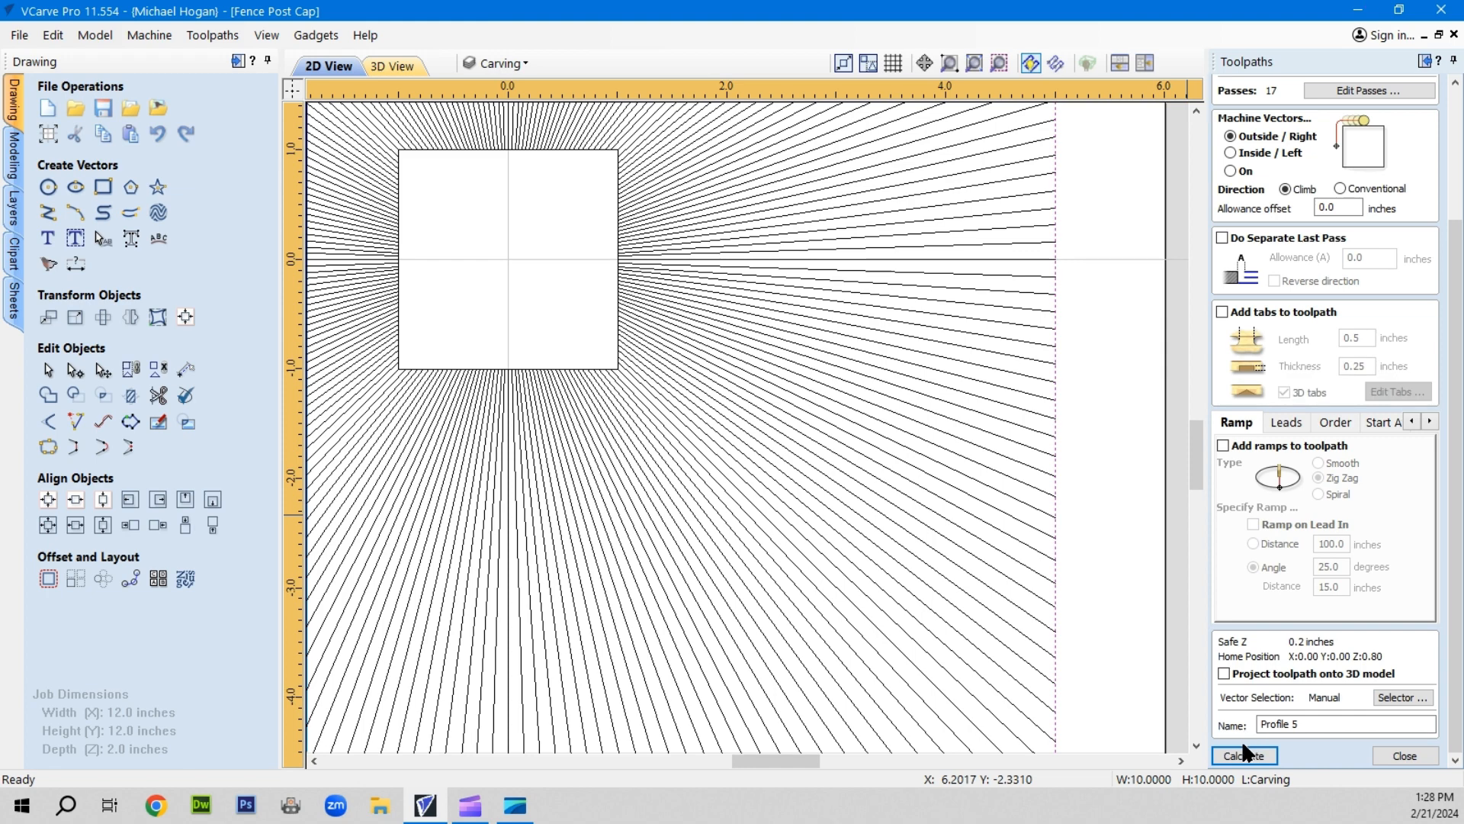
{"action": "left_click", "coordinate": [685, 492]}
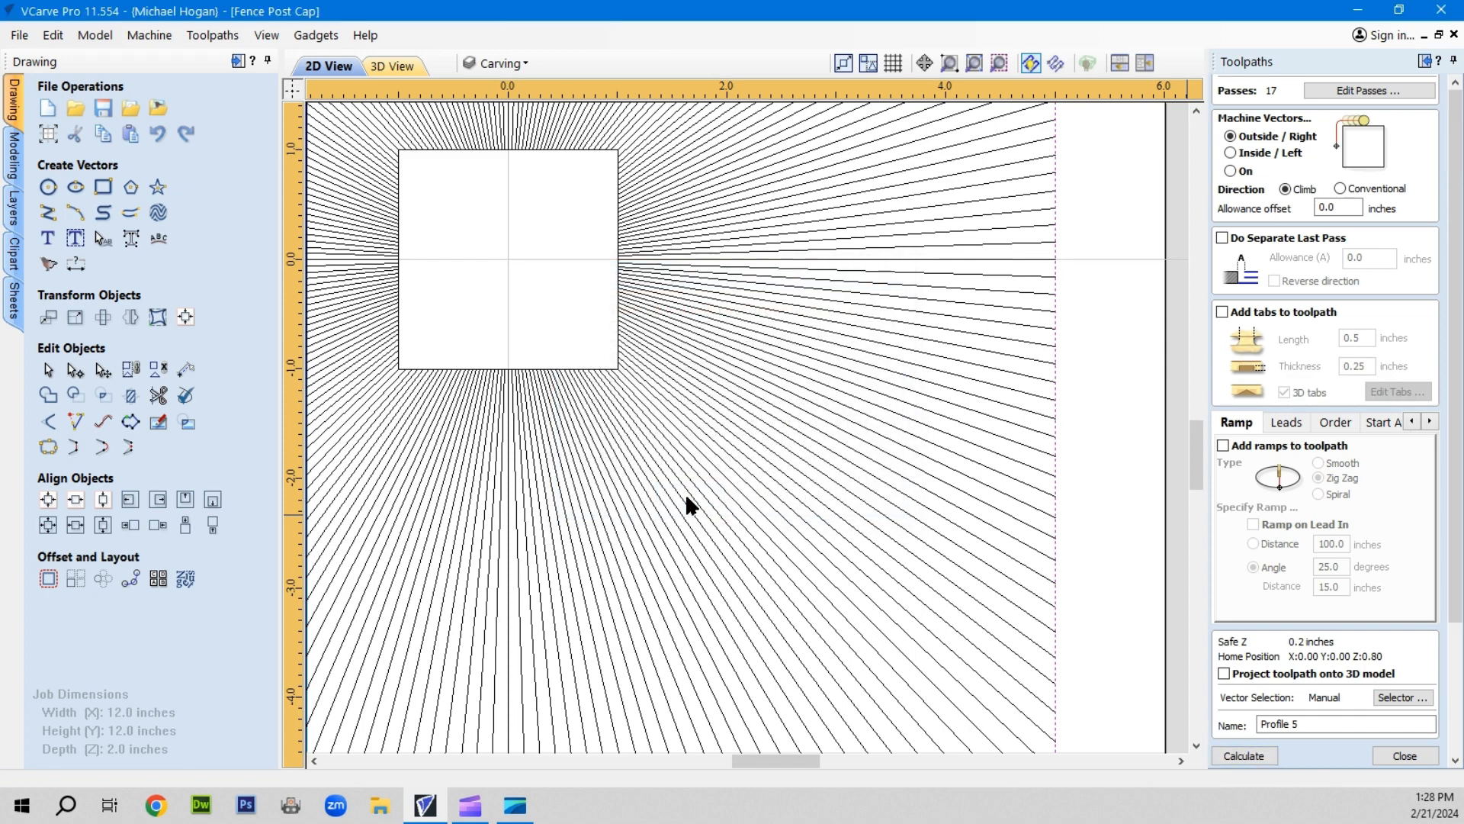
Simulate the profile cut and remove the surrounding waste to examine the fluted cap's ridged slopes and flat centre
{"action": "left_click", "coordinate": [1301, 414]}
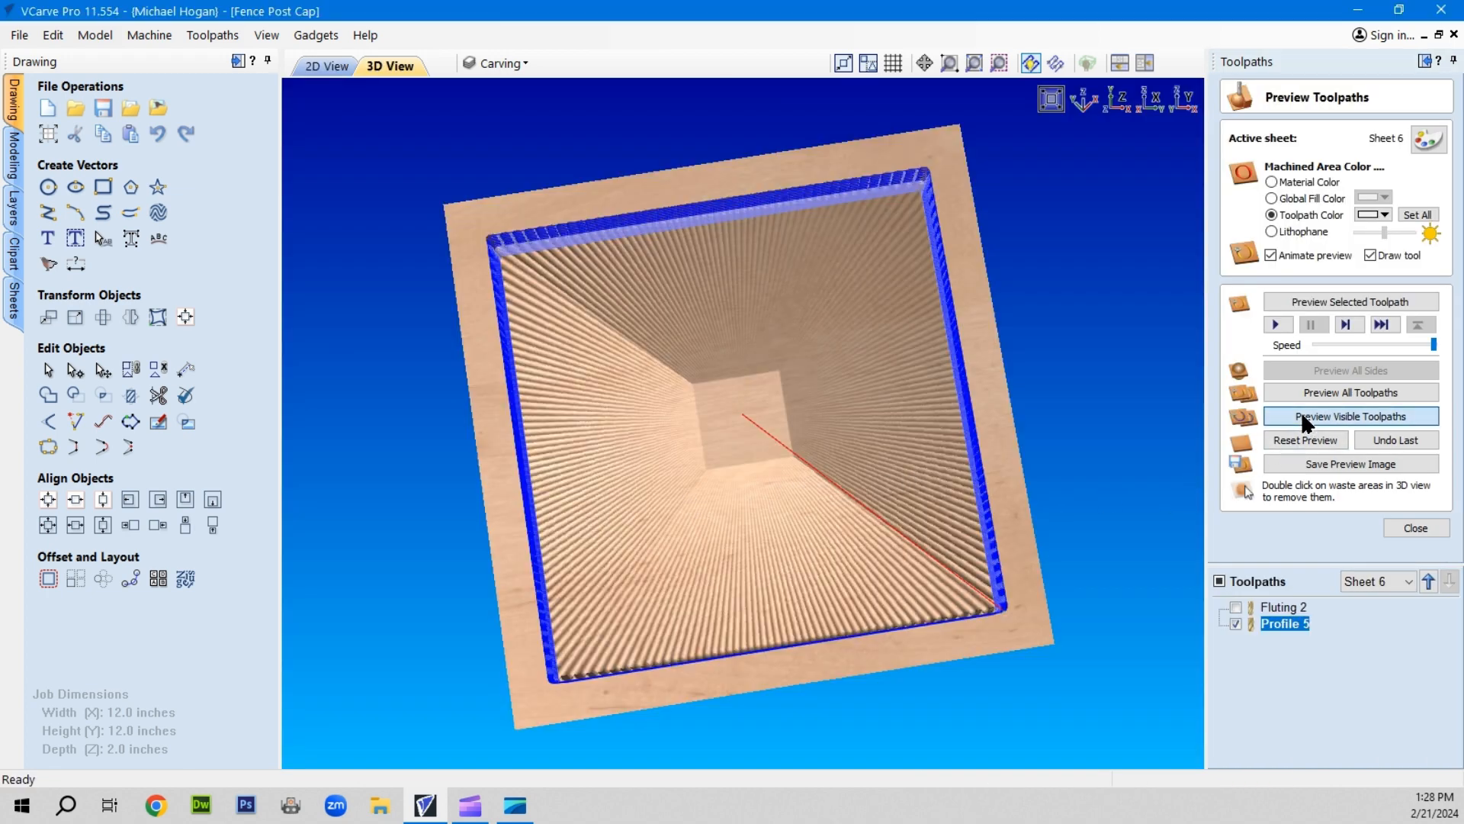
{"action": "double_click", "coordinate": [1018, 509]}
{"action": "left_click_drag", "start_coordinate": [717, 568], "coordinate": [794, 458]}
{"action": "left_click_drag", "start_coordinate": [709, 510], "coordinate": [725, 506]}
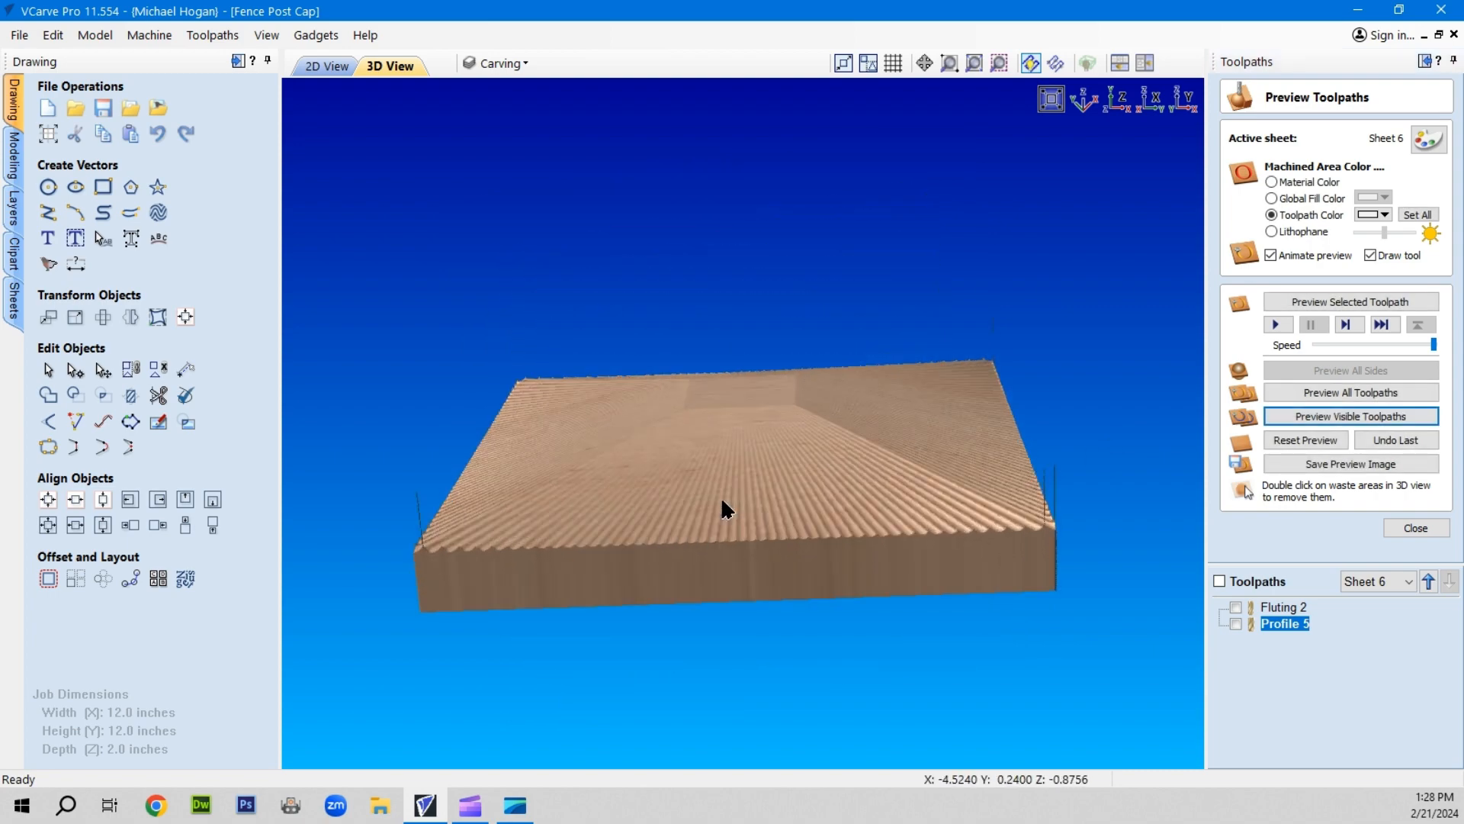
{"action": "scroll", "coordinate": [826, 530], "scroll_direction": "up", "scroll_amount": 5}
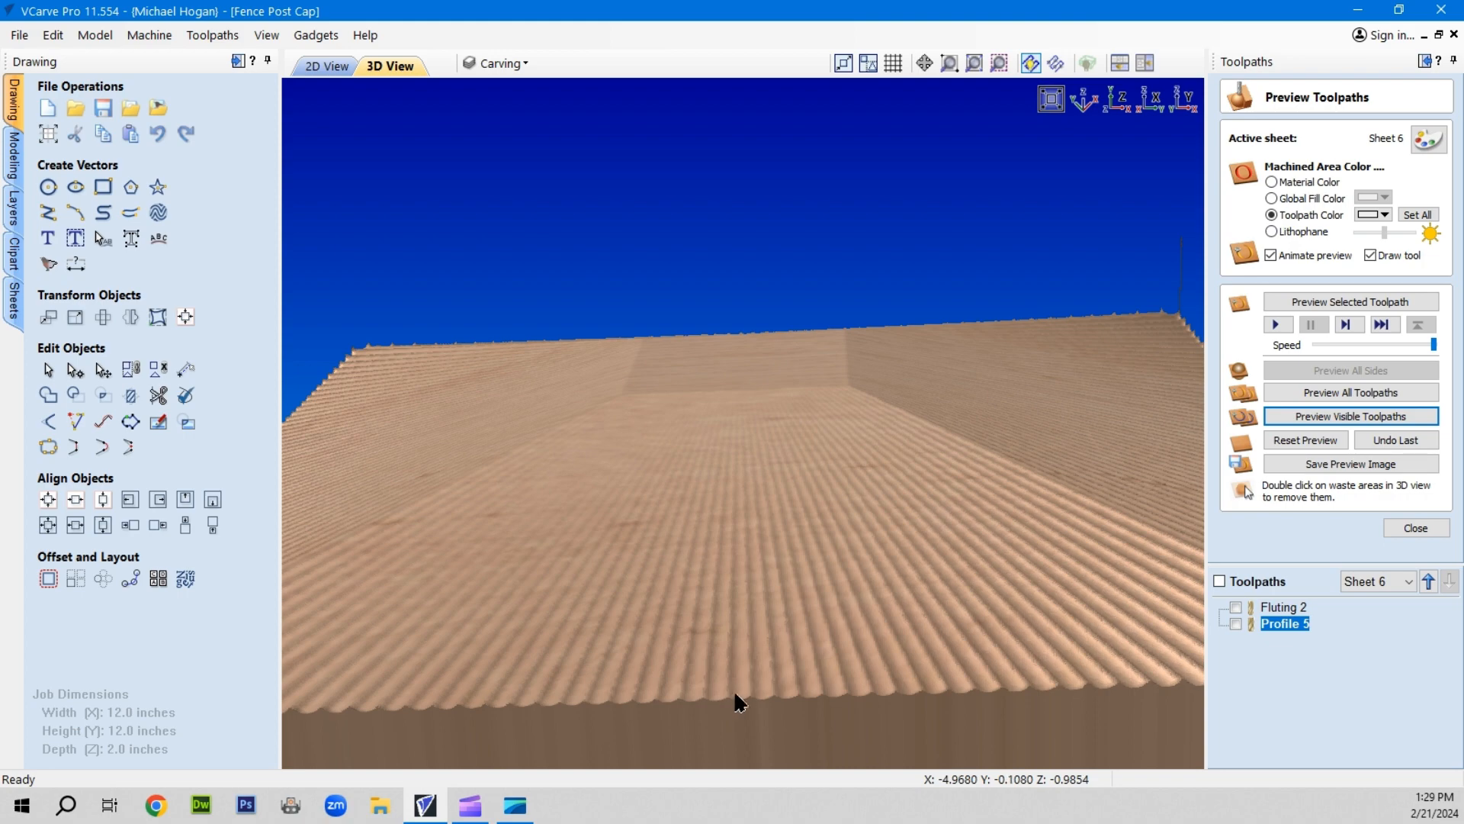
{"action": "scroll", "coordinate": [741, 689], "scroll_direction": "down", "scroll_amount": 2}
{"action": "left_click_drag", "start_coordinate": [703, 527], "coordinate": [809, 586]}
{"action": "scroll", "coordinate": [592, 594], "scroll_direction": "up", "scroll_amount": 2}
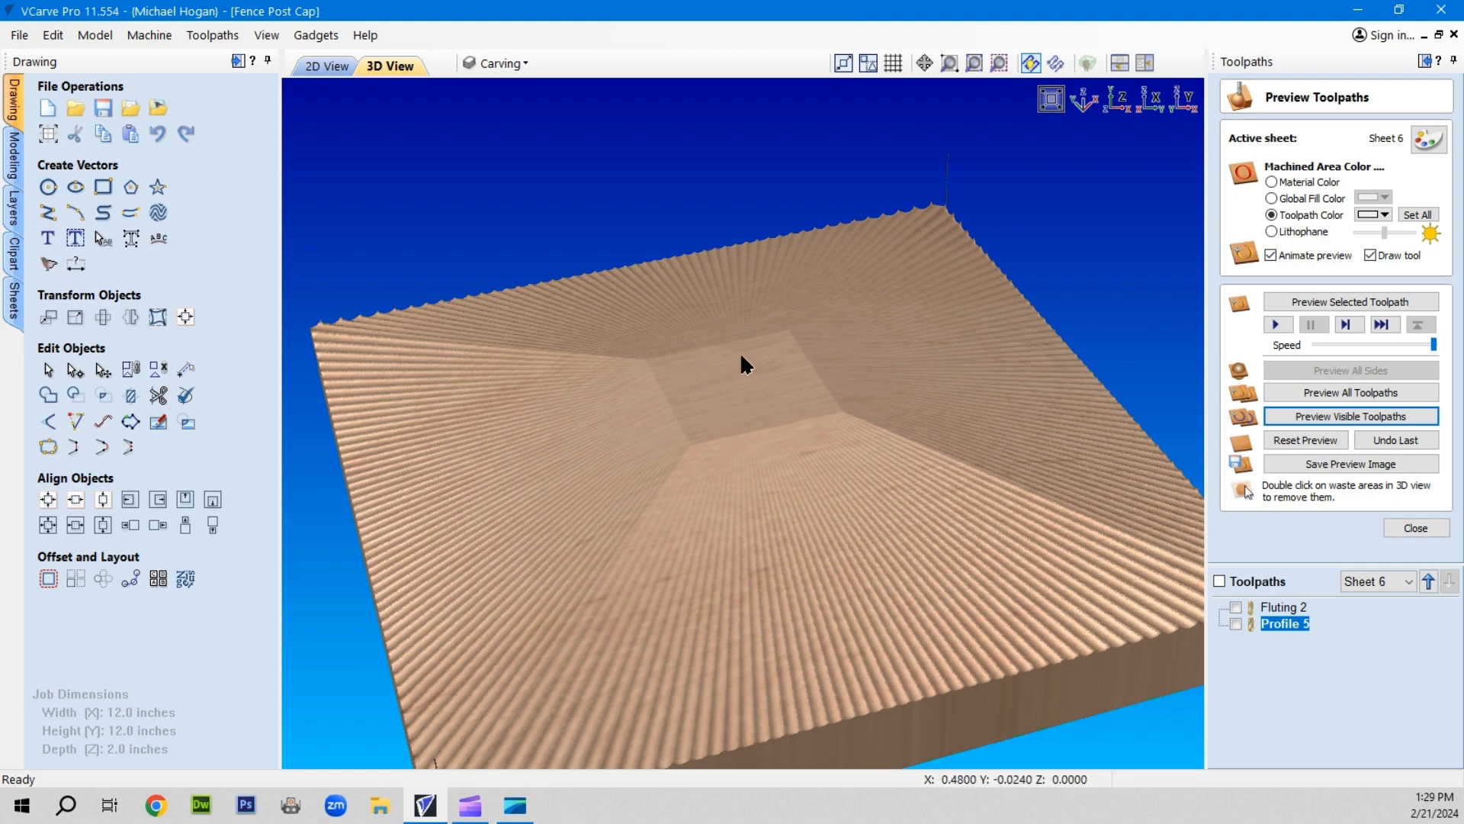
{"action": "mouse_move", "coordinate": [721, 369]}
{"action": "left_mouse_down"}
{"action": "mouse_move", "coordinate": [652, 359]}
{"action": "mouse_move", "coordinate": [461, 373]}
{"action": "mouse_move", "coordinate": [633, 337]}
{"action": "mouse_move", "coordinate": [795, 357]}
{"action": "mouse_move", "coordinate": [775, 433]}
{"action": "mouse_move", "coordinate": [648, 489]}
{"action": "mouse_move", "coordinate": [822, 414]}
{"action": "mouse_move", "coordinate": [712, 364]}
{"action": "mouse_move", "coordinate": [716, 388]}
{"action": "left_mouse_up"}
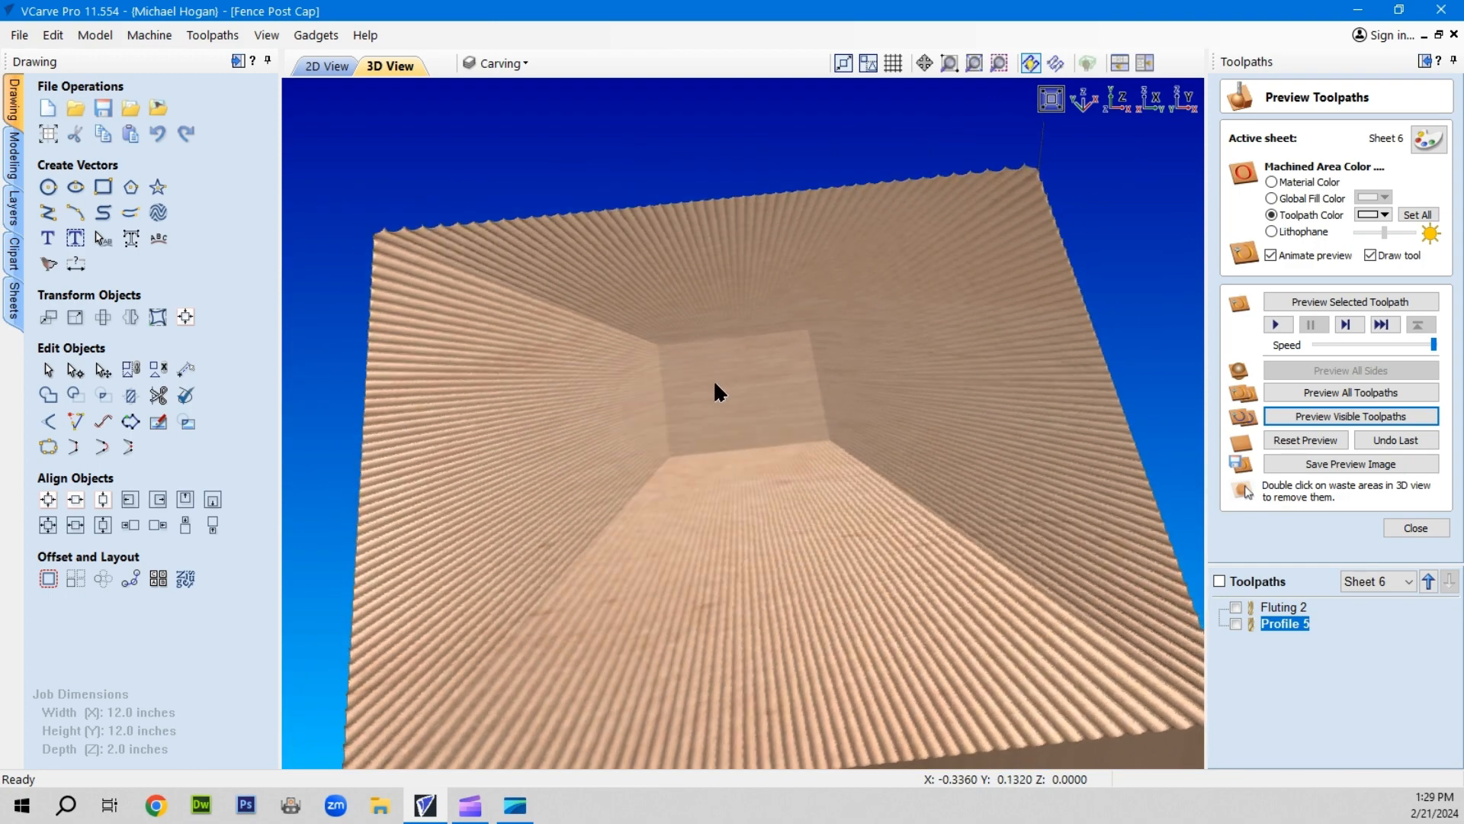
Return to the 2D layout and delete all vectors on Sheet 6
{"action": "left_click", "coordinate": [322, 70]}
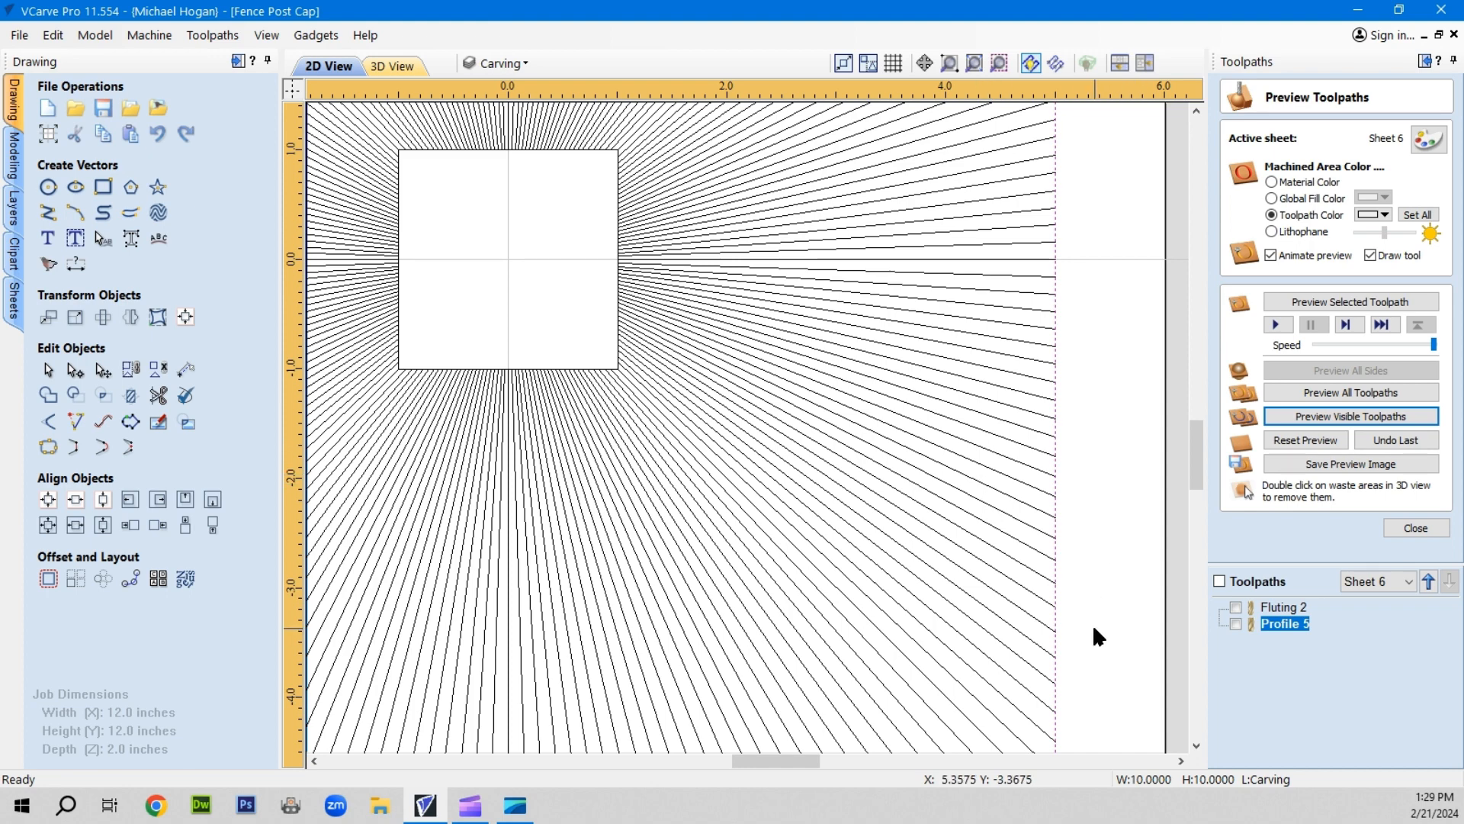
{"action": "scroll", "coordinate": [1086, 602], "scroll_direction": "down", "scroll_amount": 2}
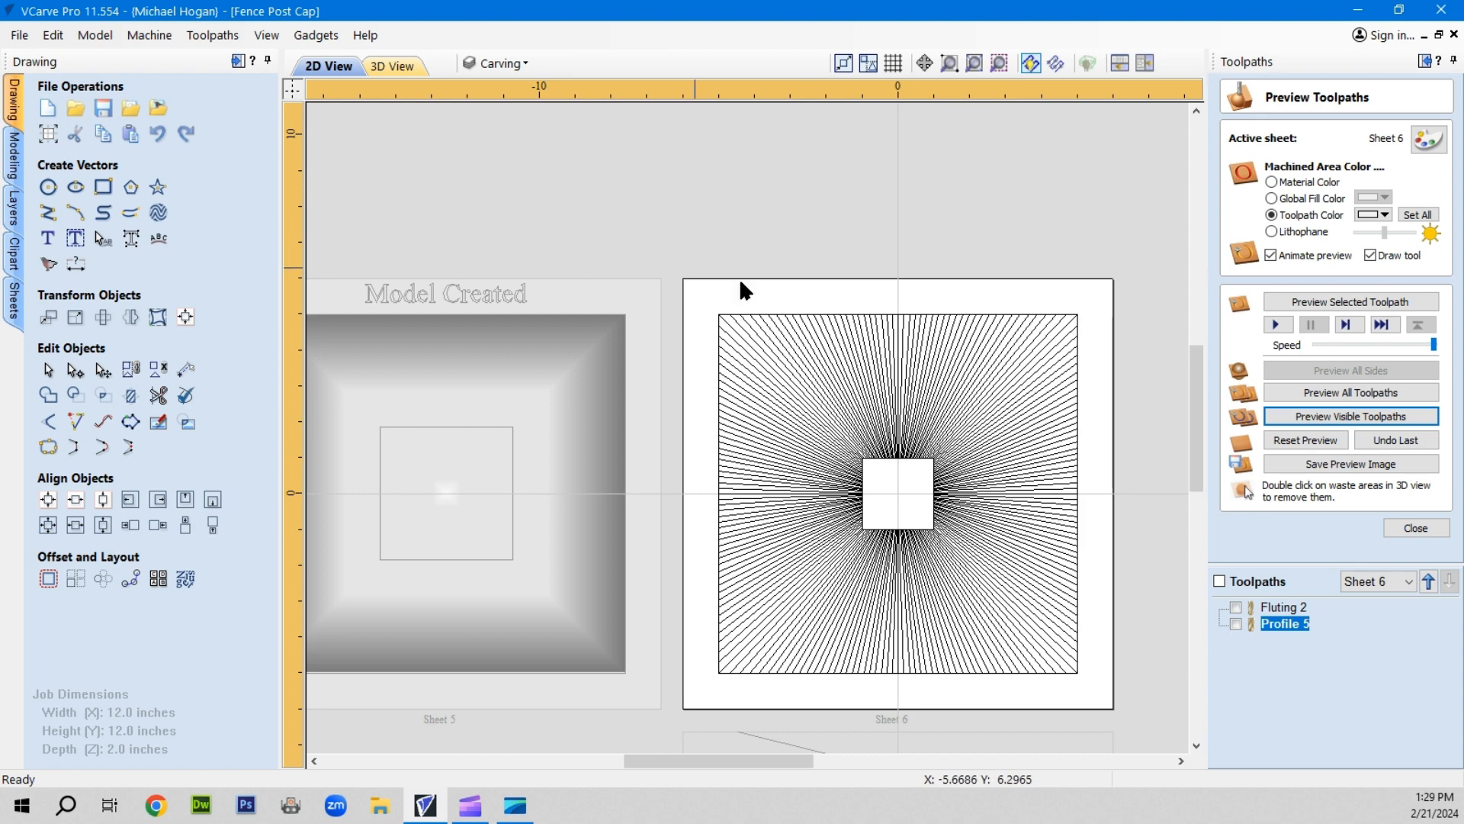
{"action": "scroll", "coordinate": [739, 279], "scroll_direction": "down", "scroll_amount": 3}
{"action": "left_click_drag", "start_coordinate": [735, 280], "coordinate": [980, 501]}
{"action": "key", "text": "Delete"}
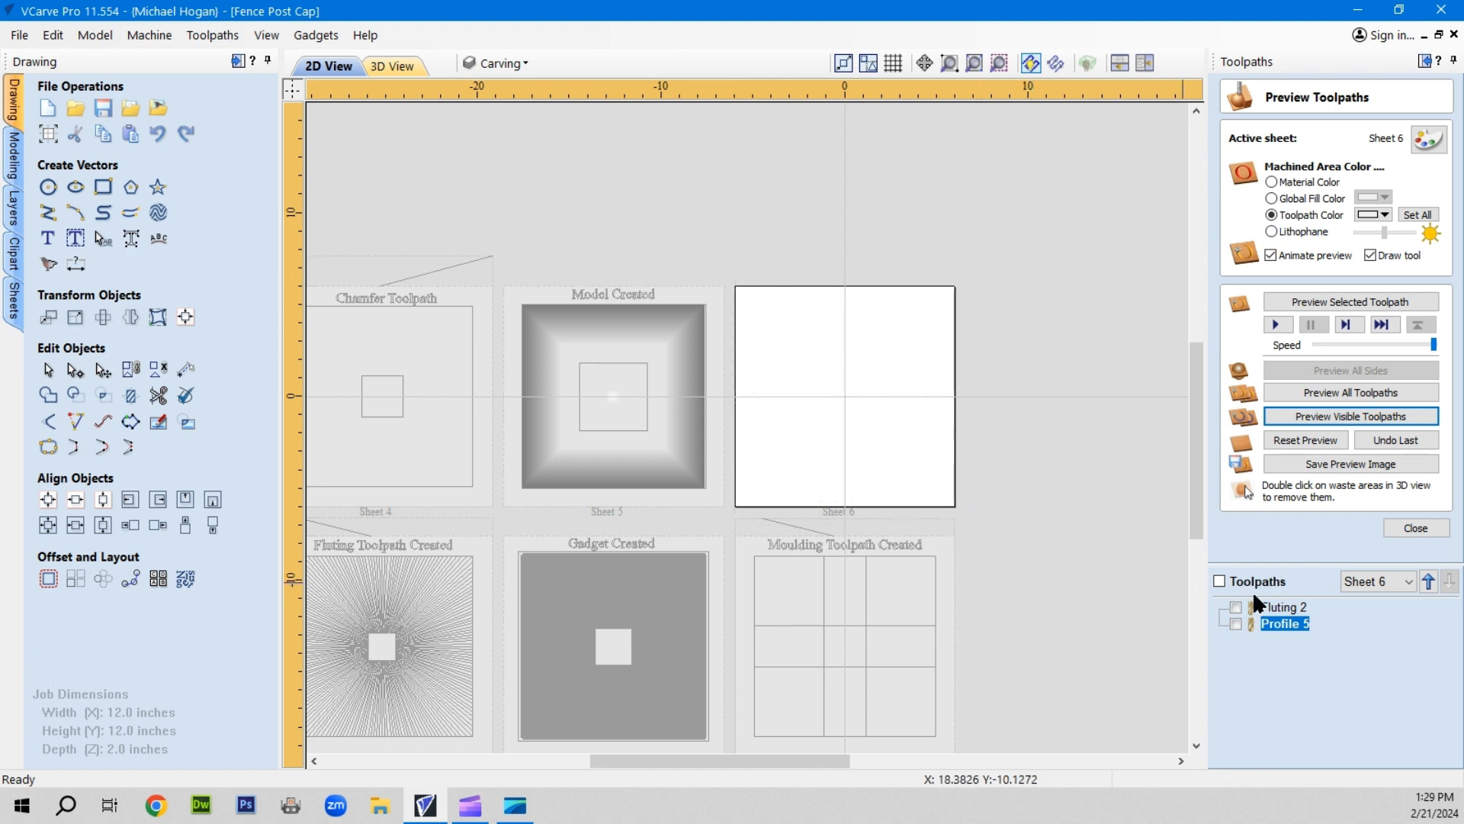
Delete the Profile 5 and Fluting 2 toolpaths from Sheet 6
{"action": "right_click", "coordinate": [1262, 616]}
{"action": "mouse_move", "coordinate": [1289, 607]}
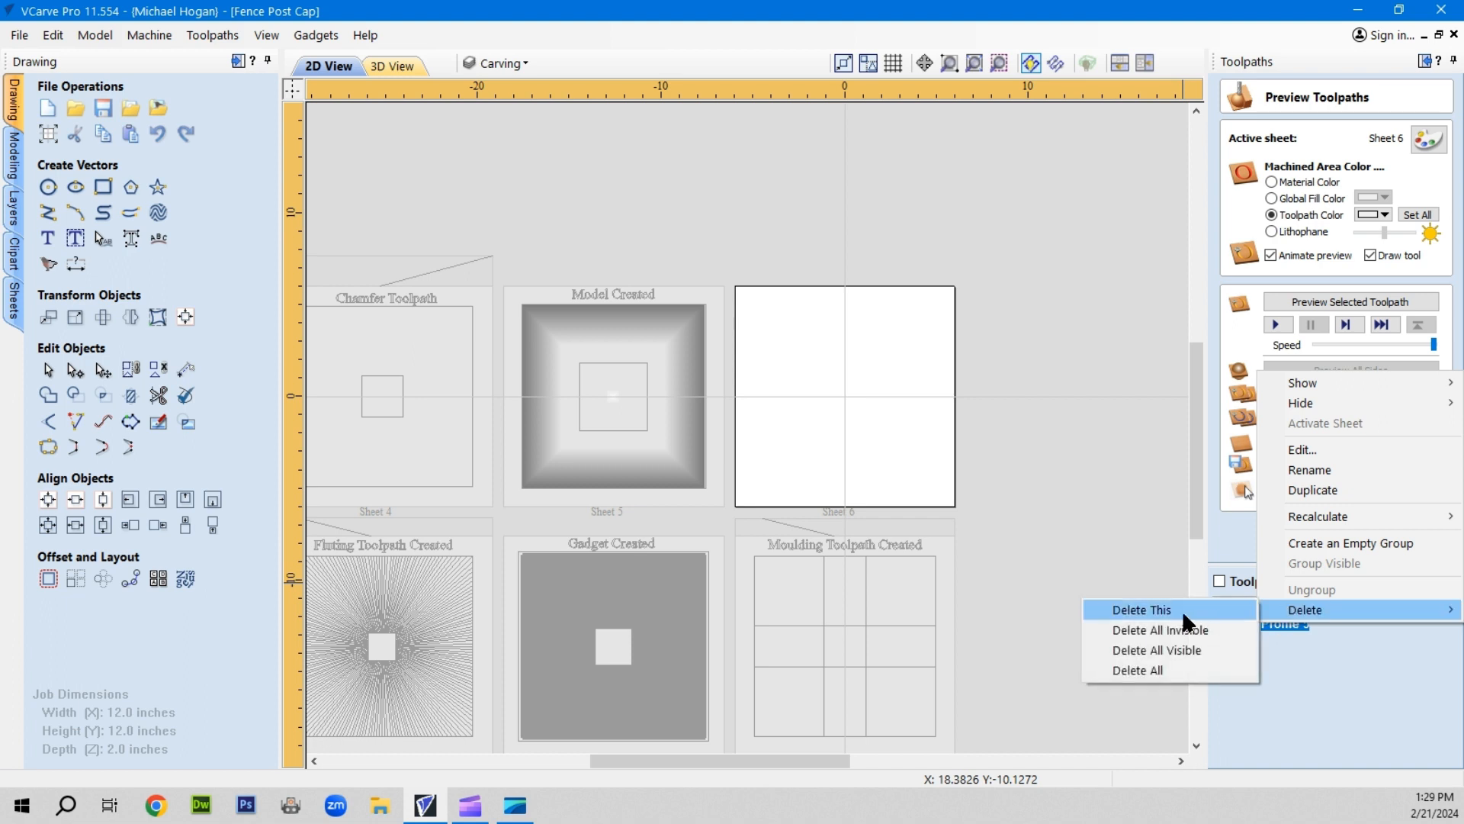
{"action": "left_click", "coordinate": [1174, 610]}
{"action": "right_click", "coordinate": [1280, 606]}
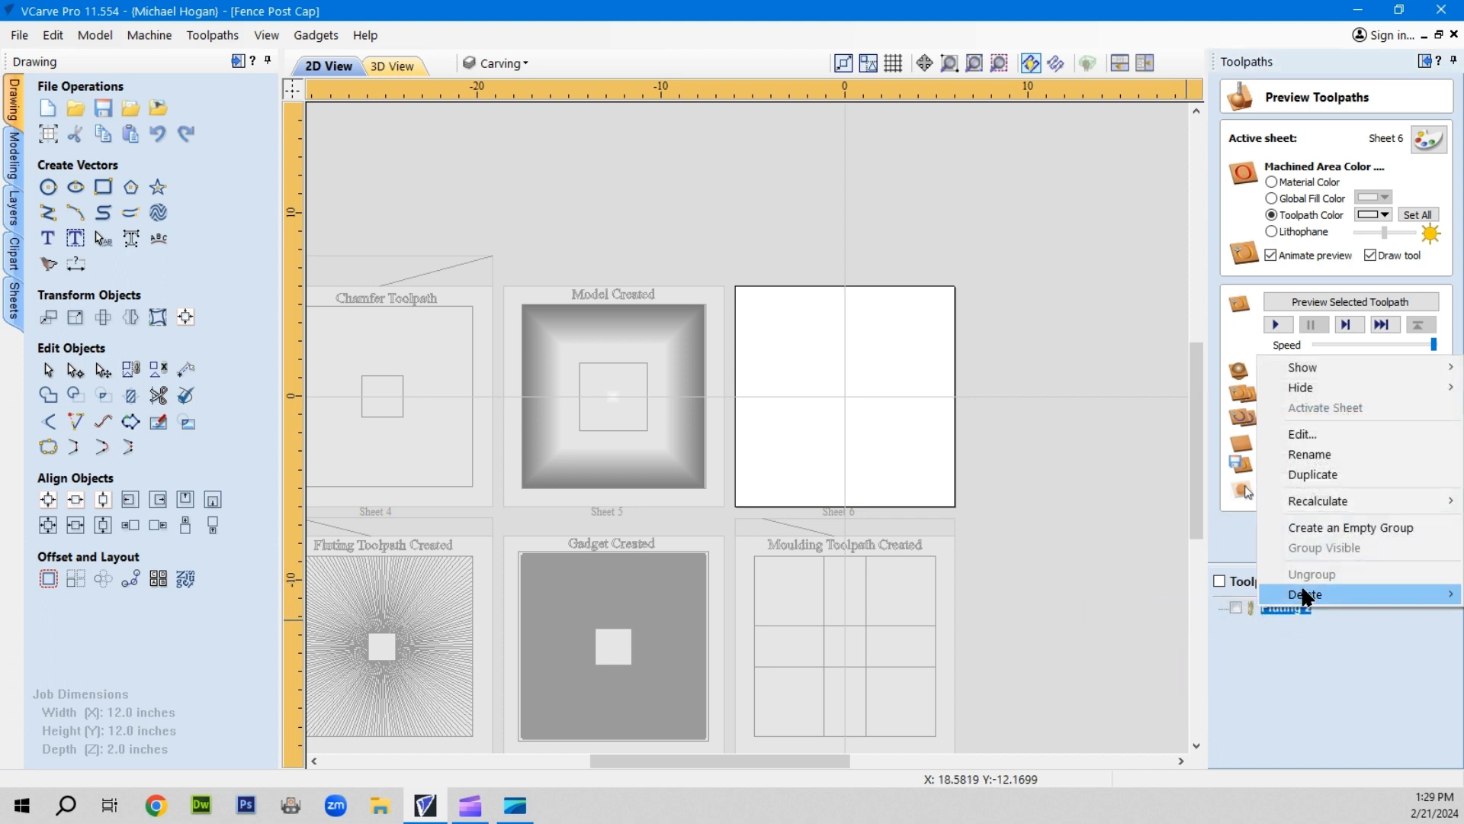
{"action": "left_click", "coordinate": [1219, 592]}
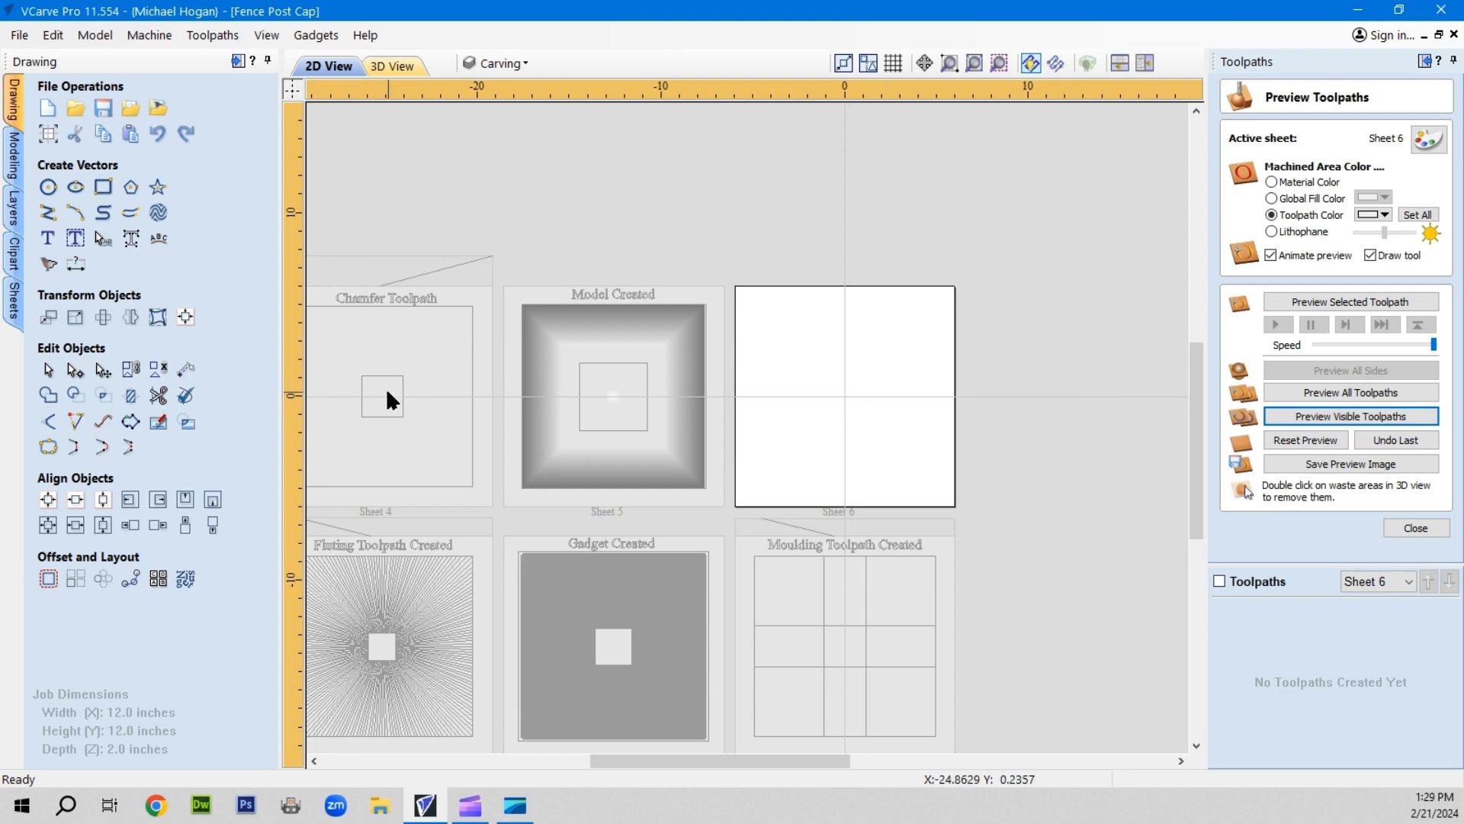
Draw a 10.0 x 10.0 inch square with square corners, centred at X 0.0, Y 0.0 on Sheet 6
{"action": "scroll", "coordinate": [922, 453], "scroll_direction": "down", "scroll_amount": 1}
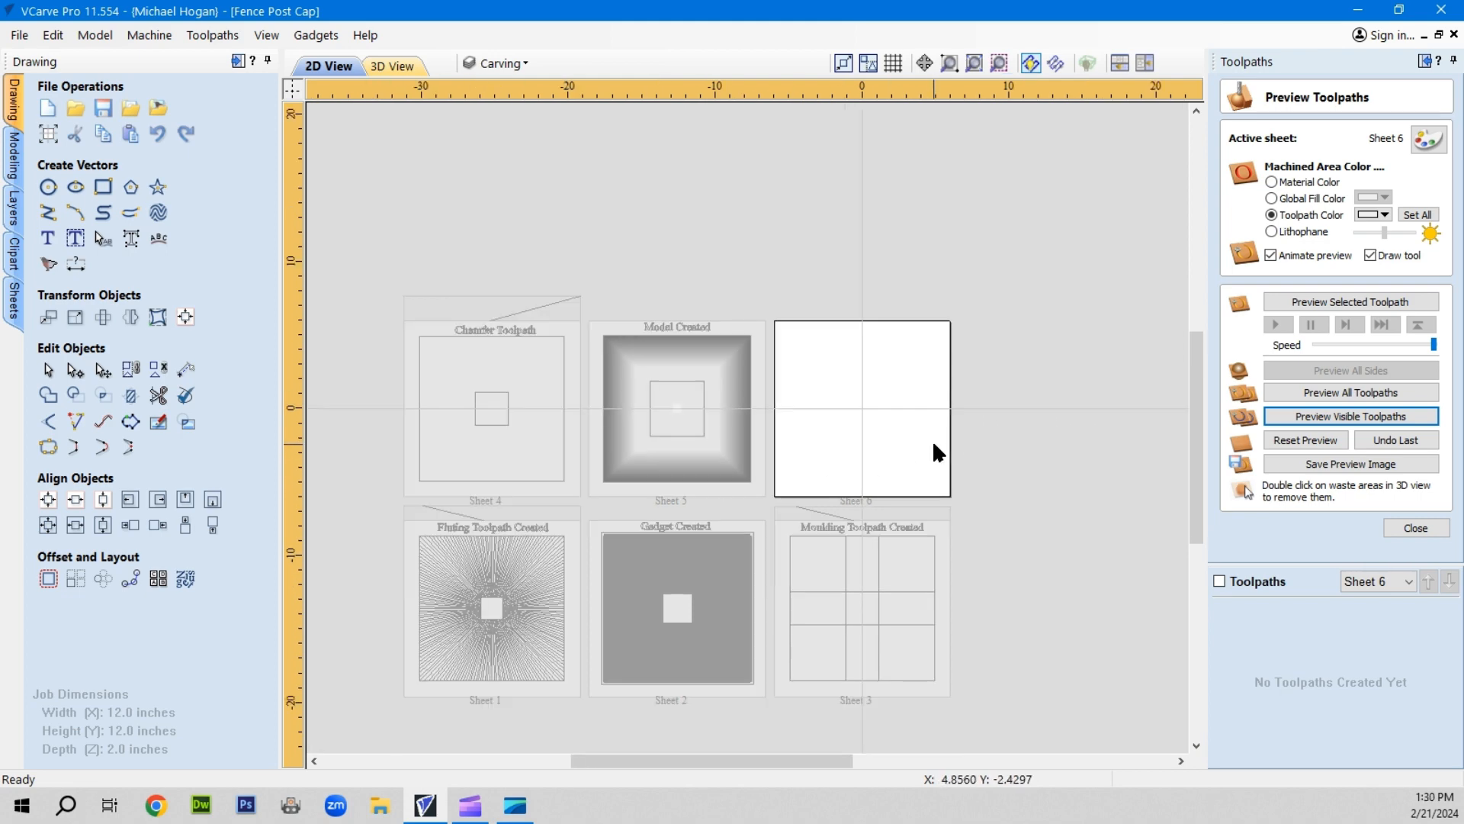
{"action": "scroll", "coordinate": [912, 478], "scroll_direction": "up", "scroll_amount": 1}
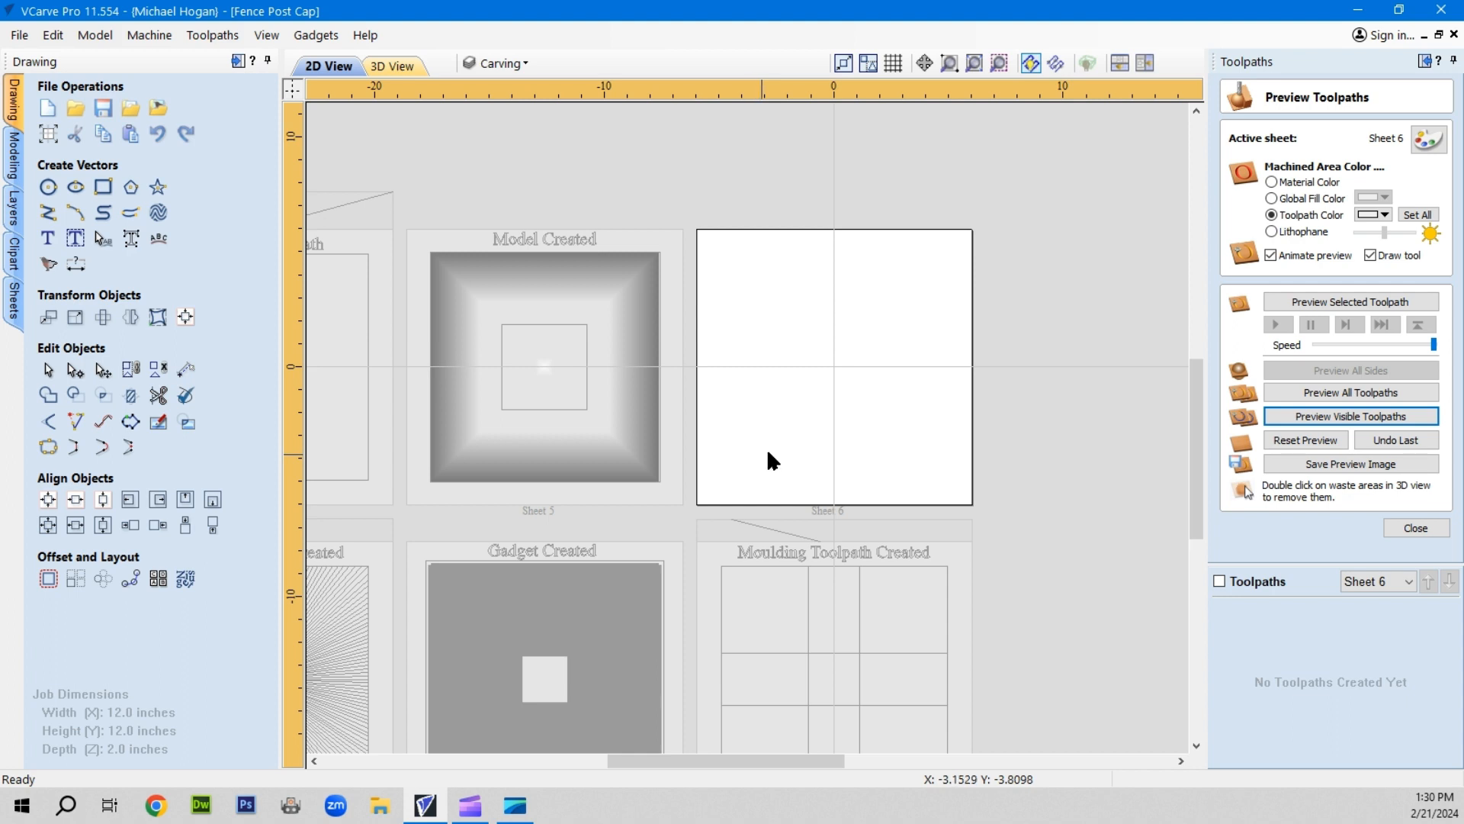
{"action": "left_click", "coordinate": [102, 188]}
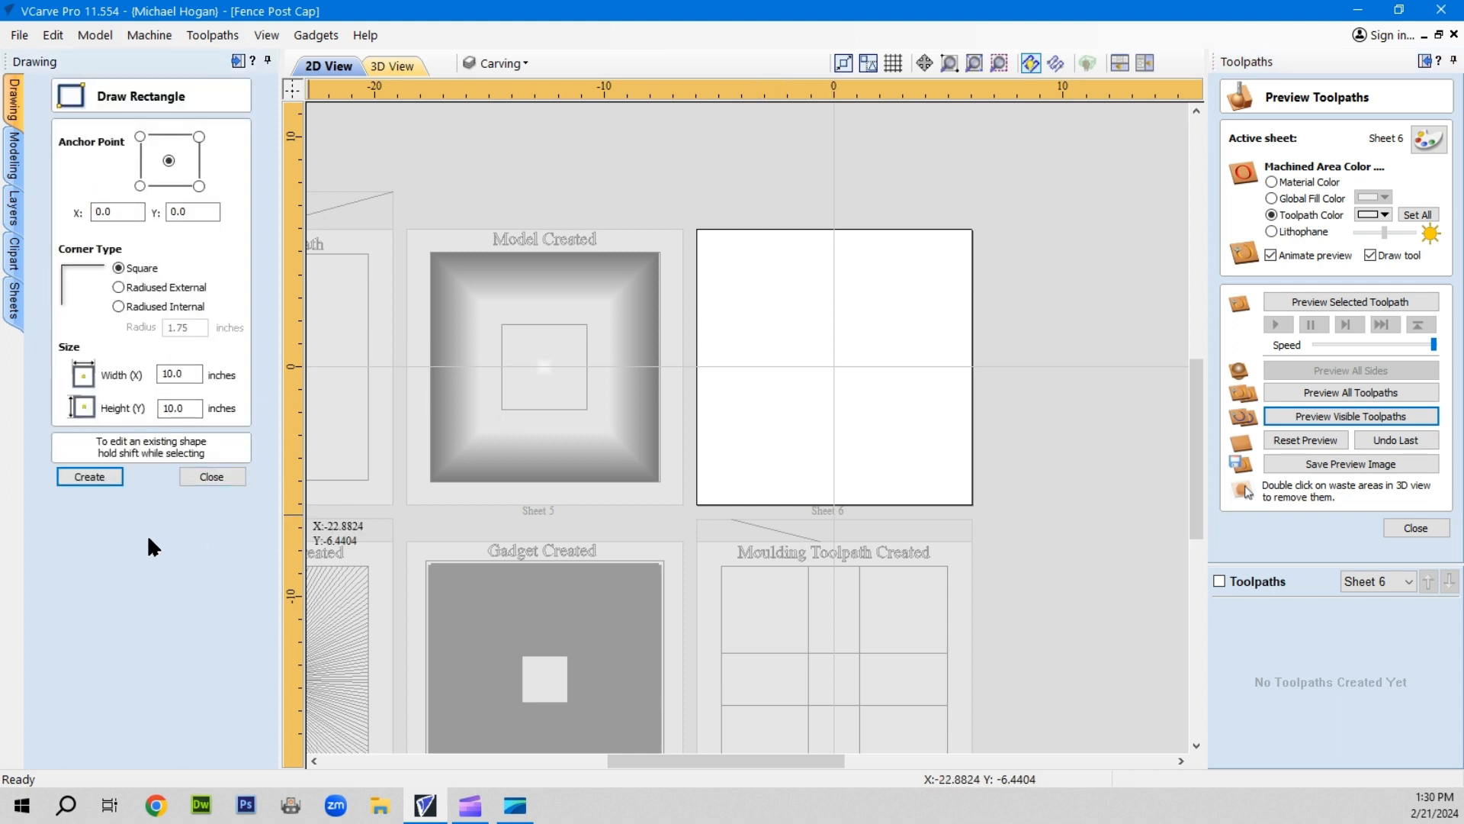
{"action": "left_click", "coordinate": [89, 475]}
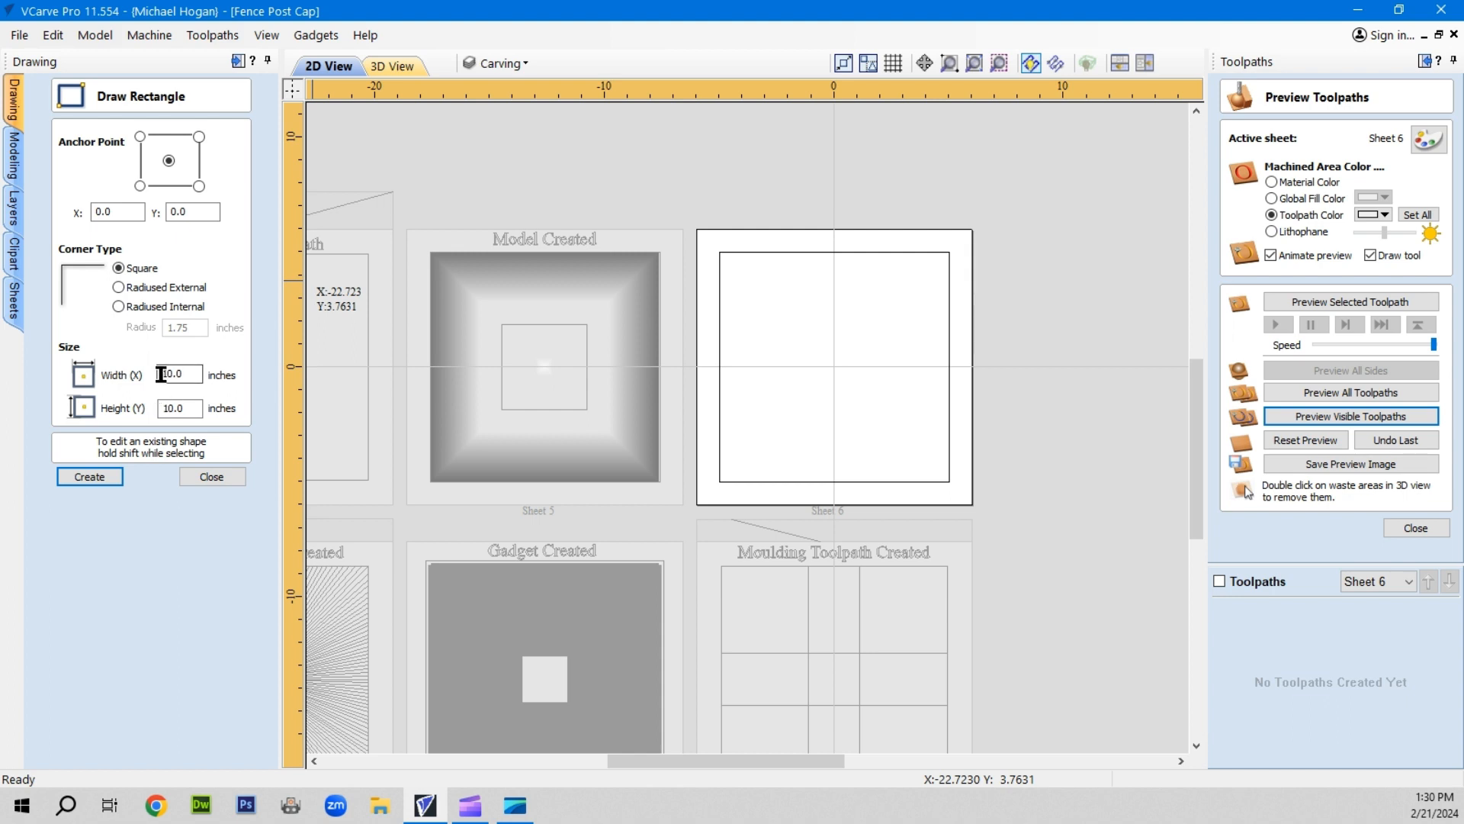
Add a 2.0 x 2.0 inch square centred inside the large square and finish drawing rectangles
{"action": "left_click_drag", "start_coordinate": [164, 373], "coordinate": [190, 408]}
{"action": "type", "text": "2.0"}
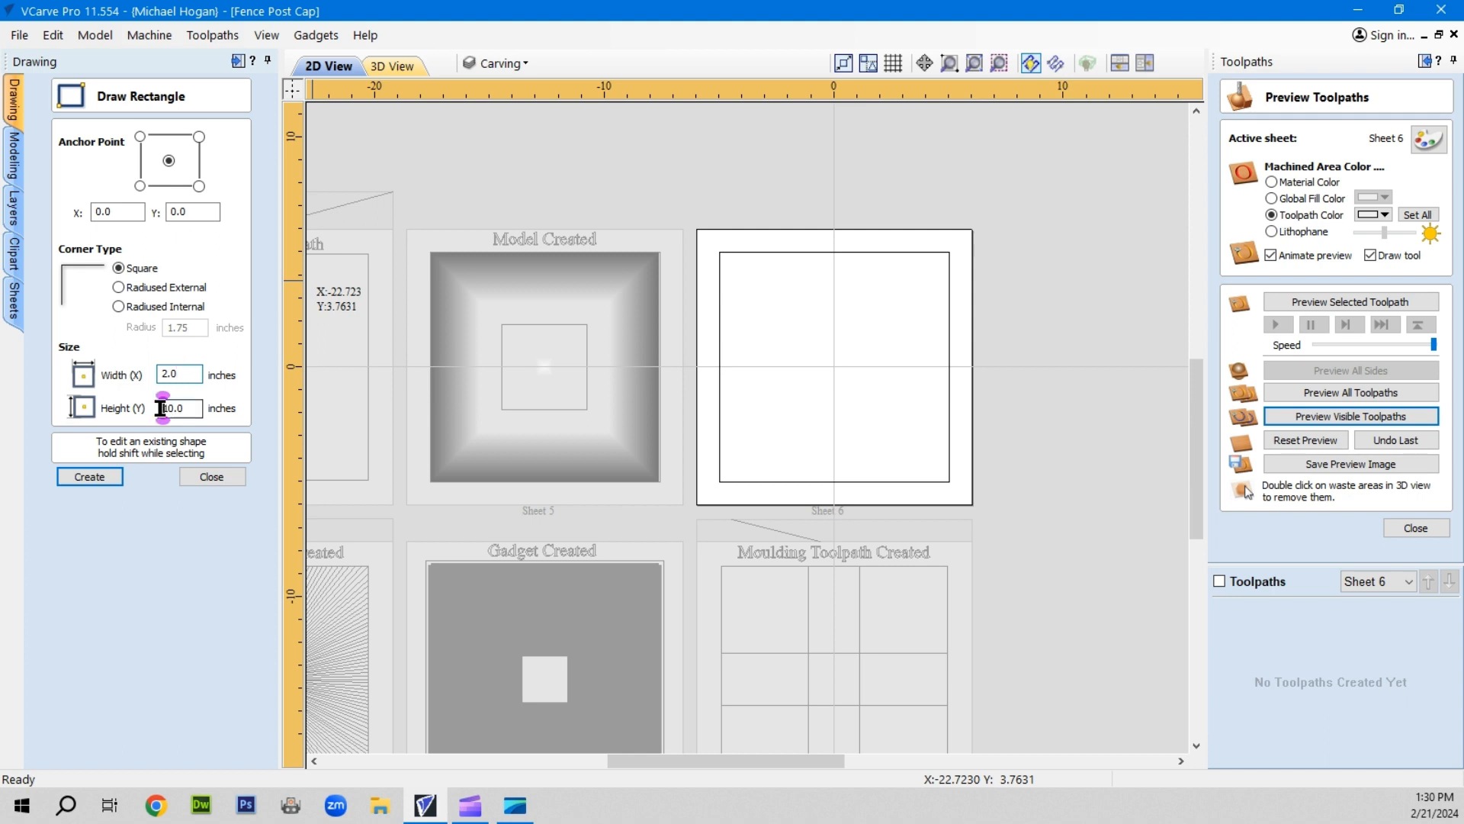
{"action": "type", "text": "2.0"}
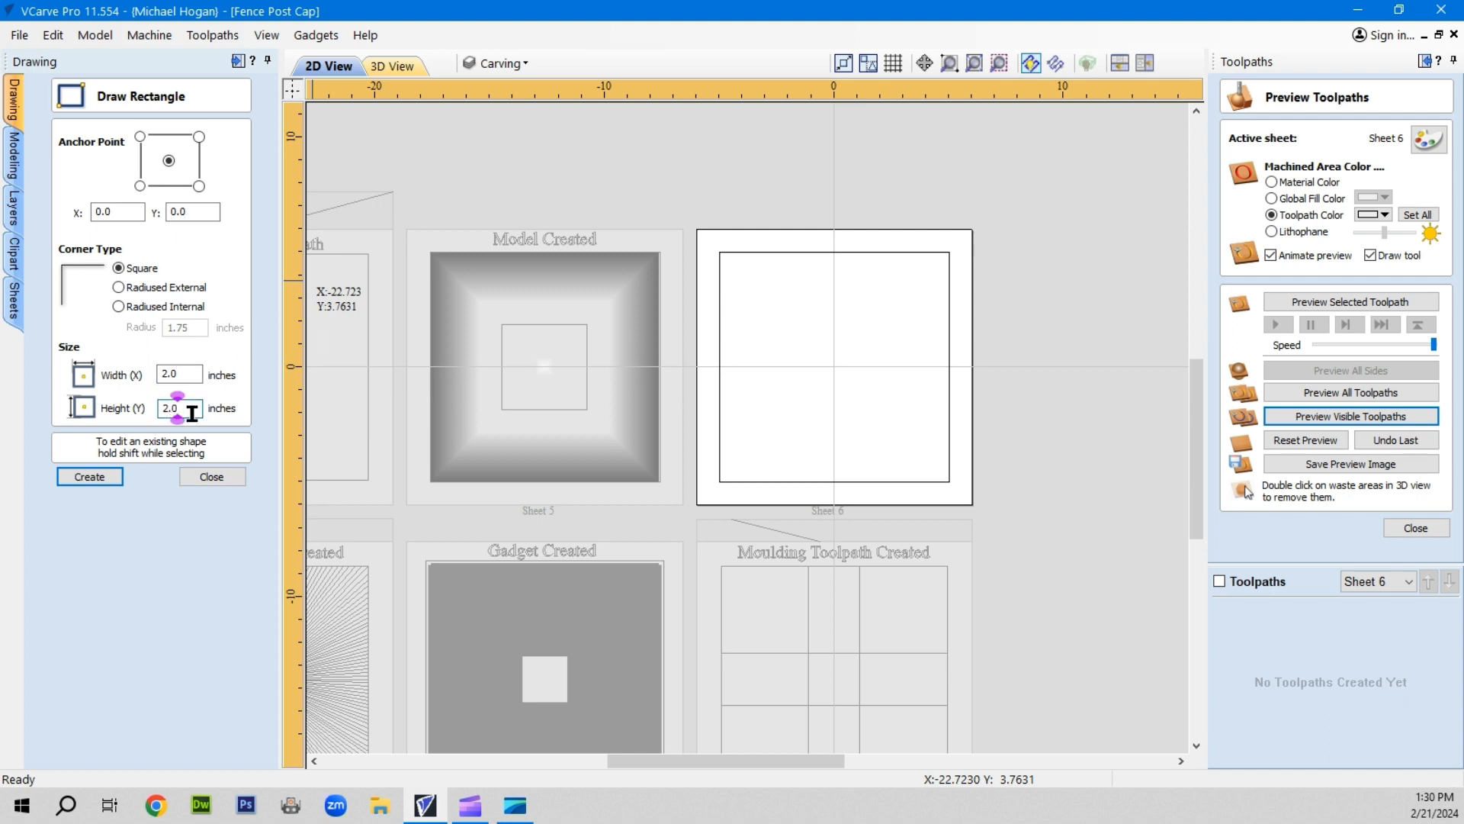
{"action": "left_click", "coordinate": [93, 472]}
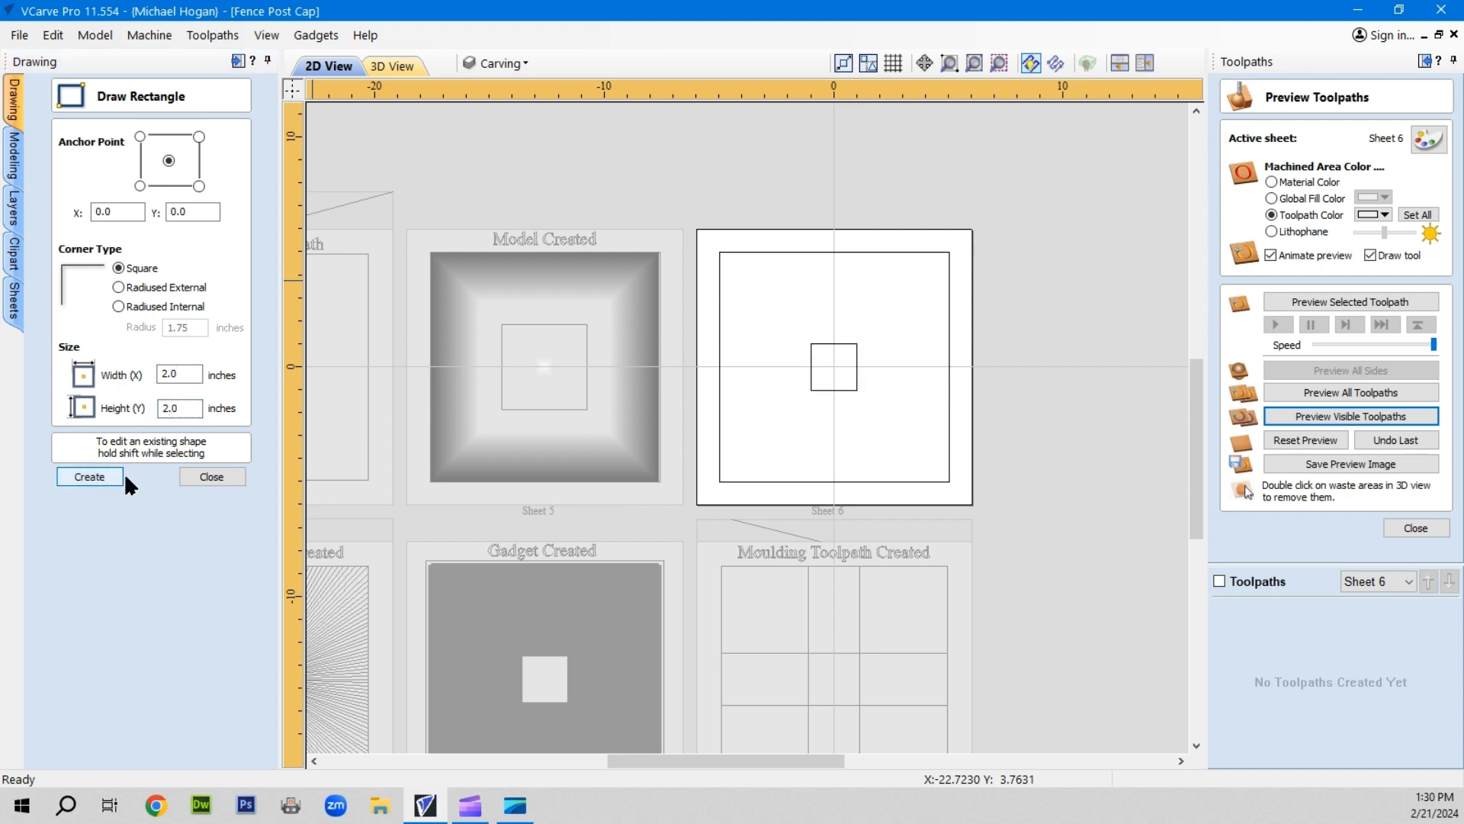
{"action": "left_click", "coordinate": [215, 476]}
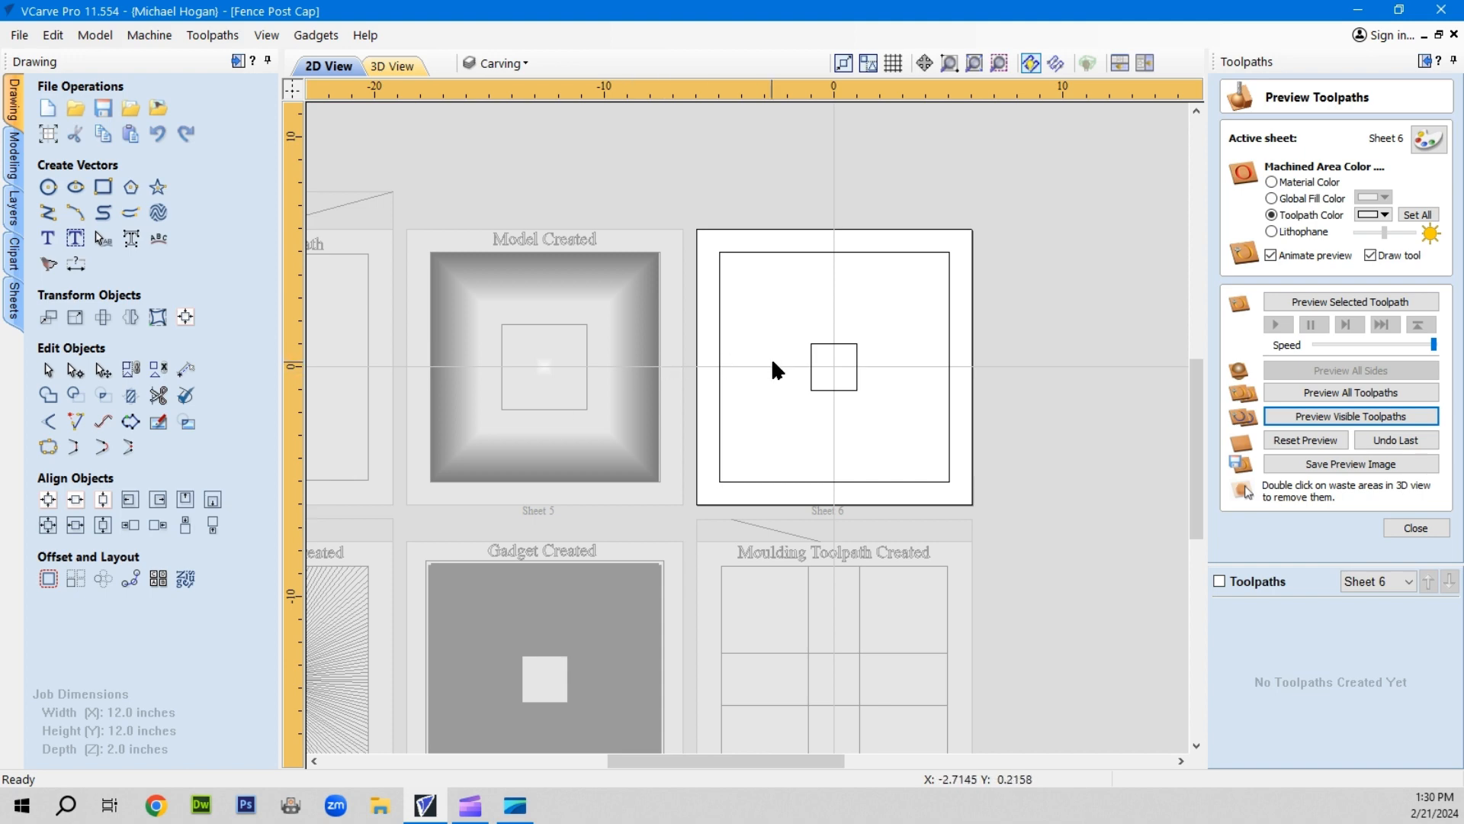
{"action": "scroll", "coordinate": [771, 370], "scroll_direction": "down", "scroll_amount": 2}
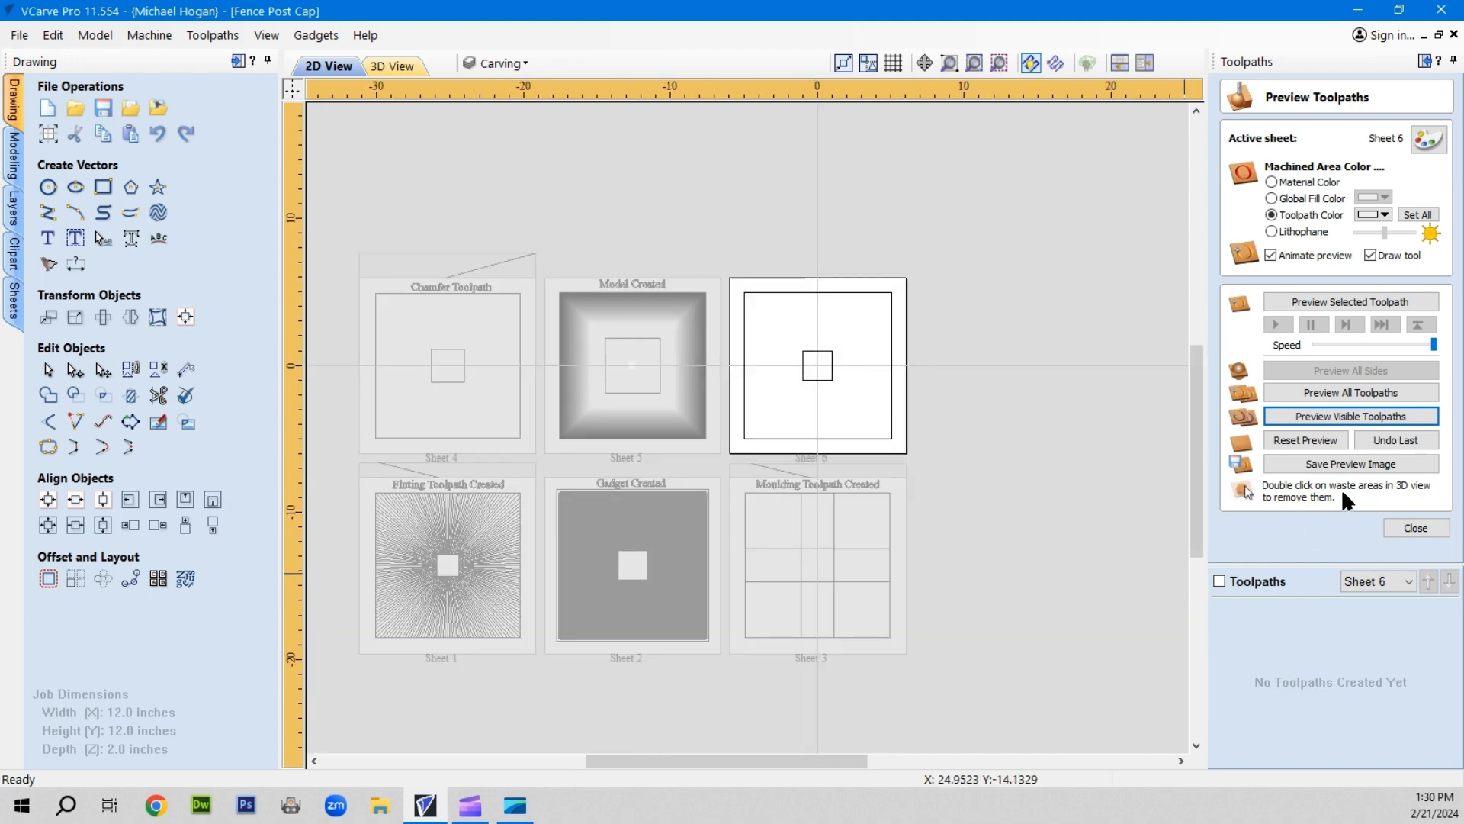
{"action": "left_click", "coordinate": [1414, 528]}
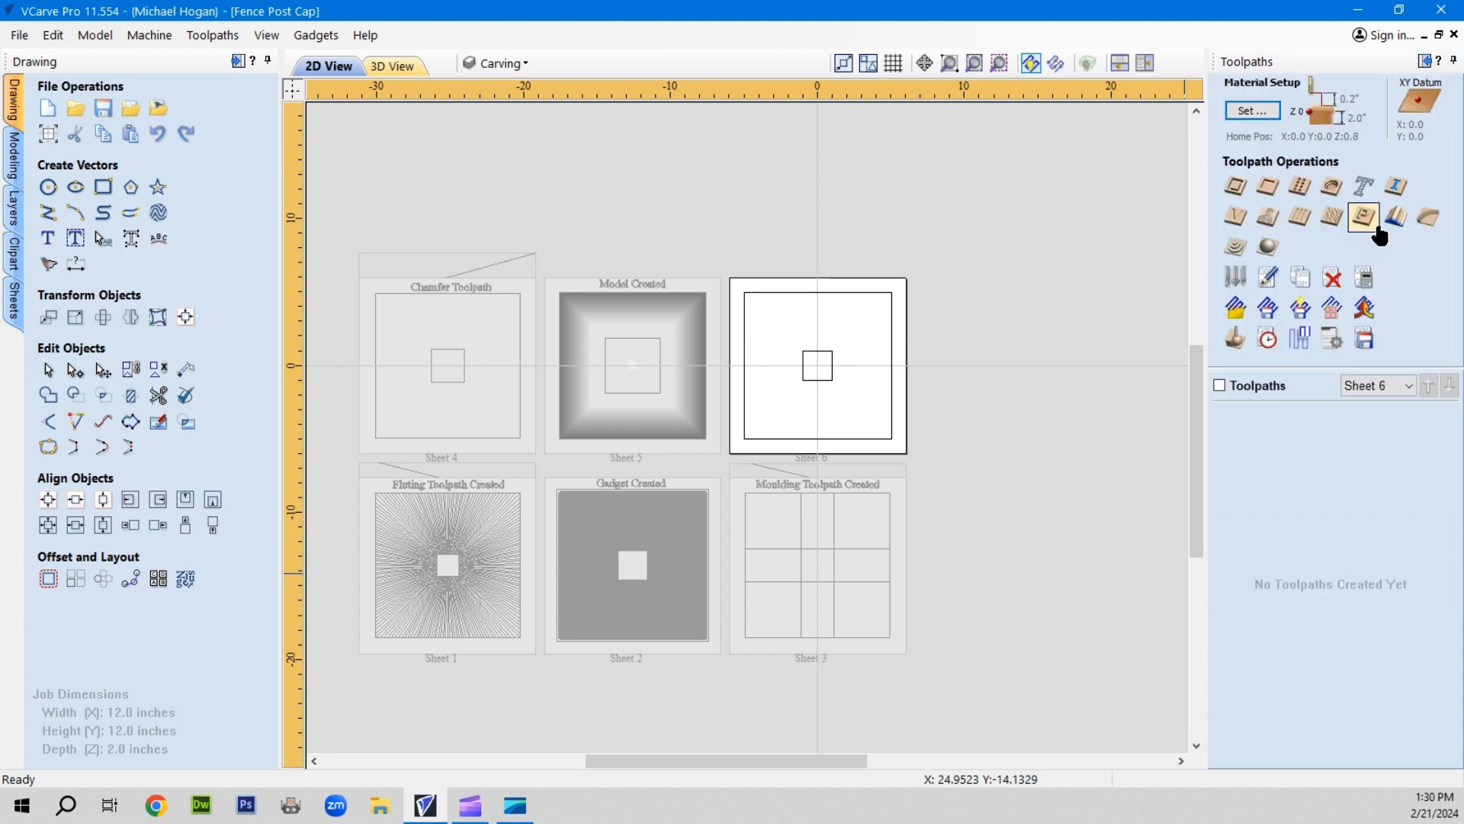
{"action": "left_click", "coordinate": [1427, 217]}
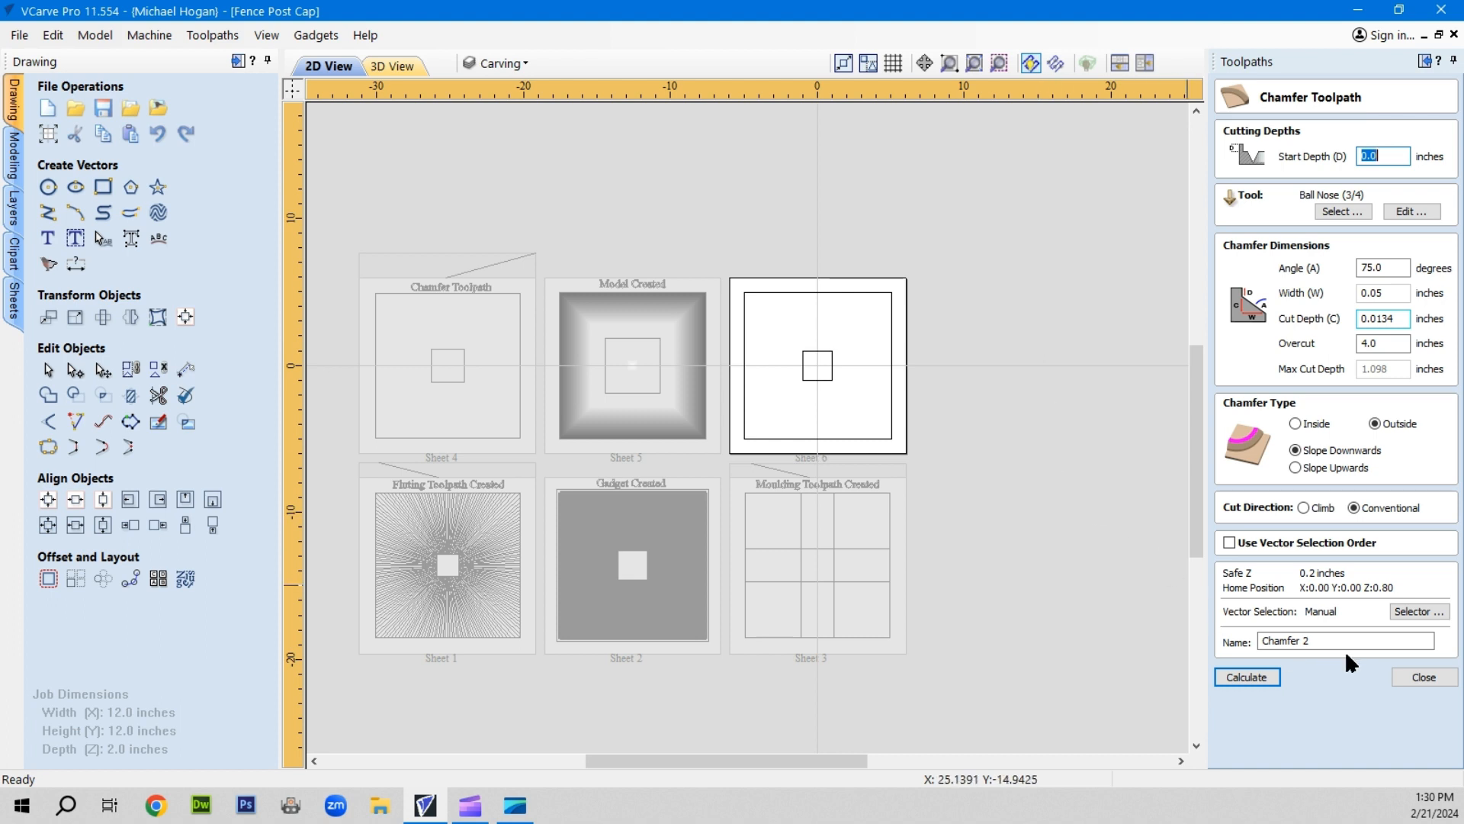
{"action": "left_click", "coordinate": [1421, 674]}
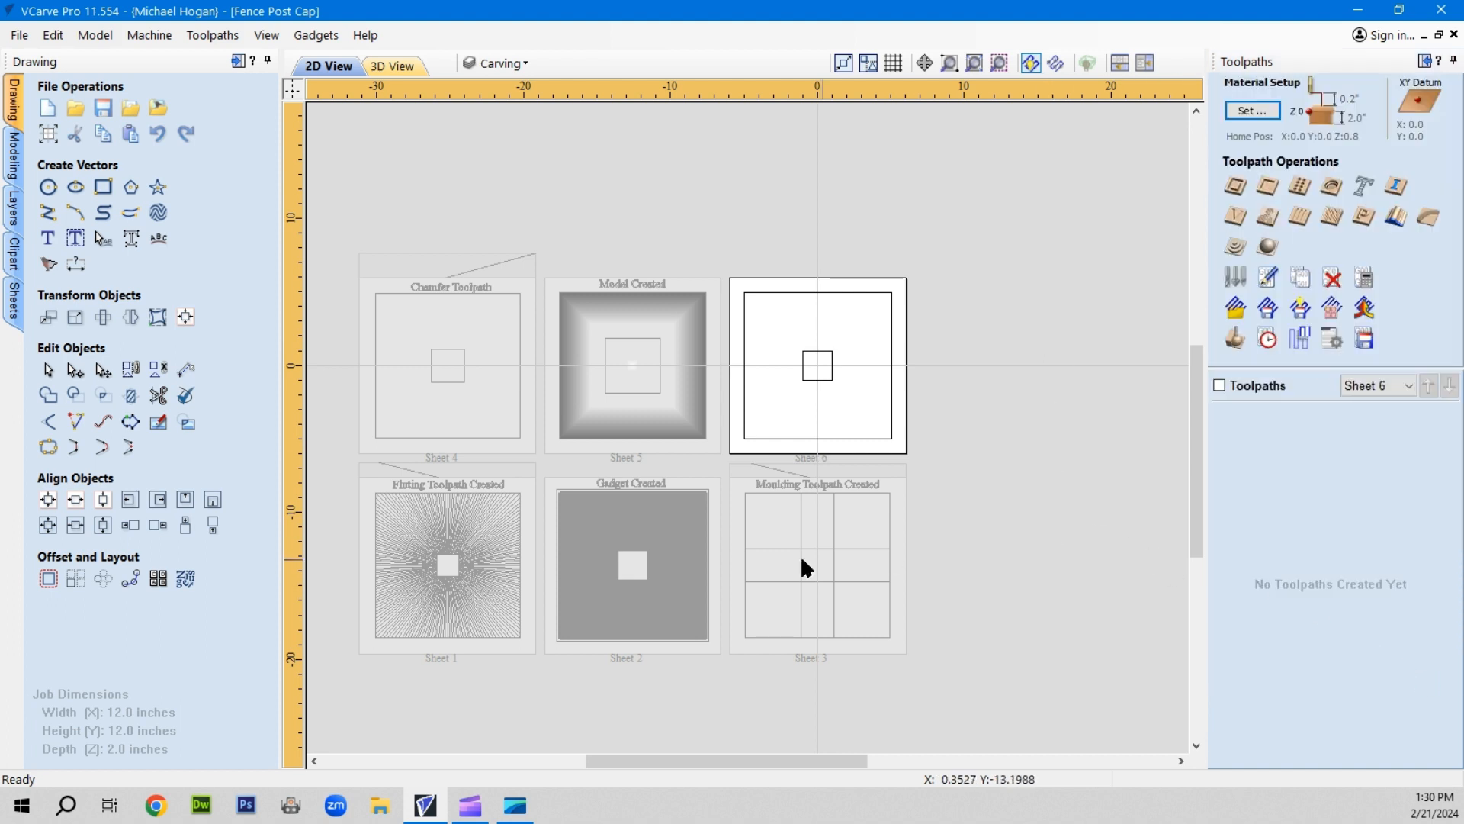
Activate Sheet 4 and review the settings of its Chamfer 1 toolpath
{"action": "left_click", "coordinate": [453, 392]}
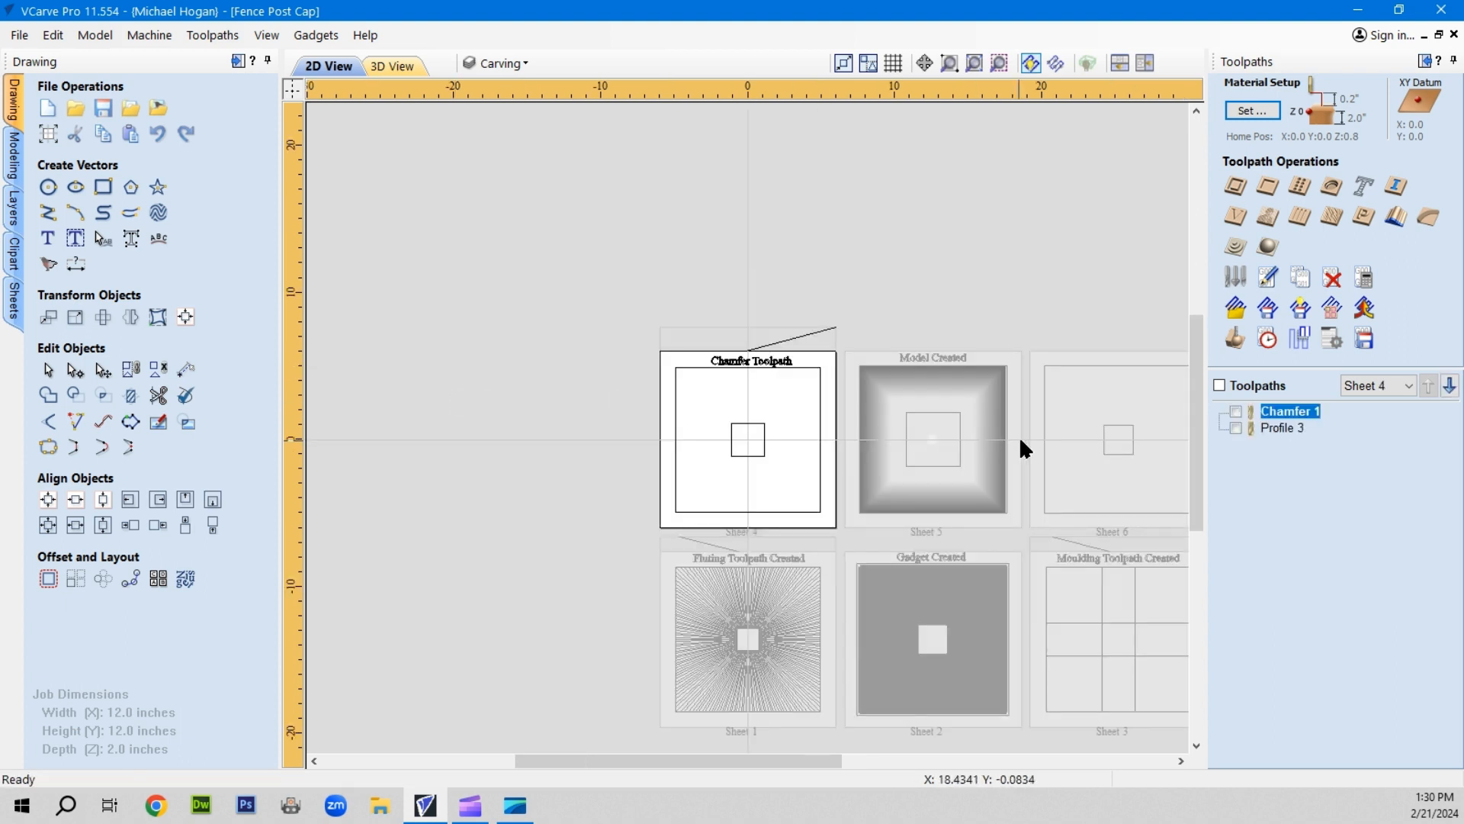
{"action": "double_click", "coordinate": [1306, 412]}
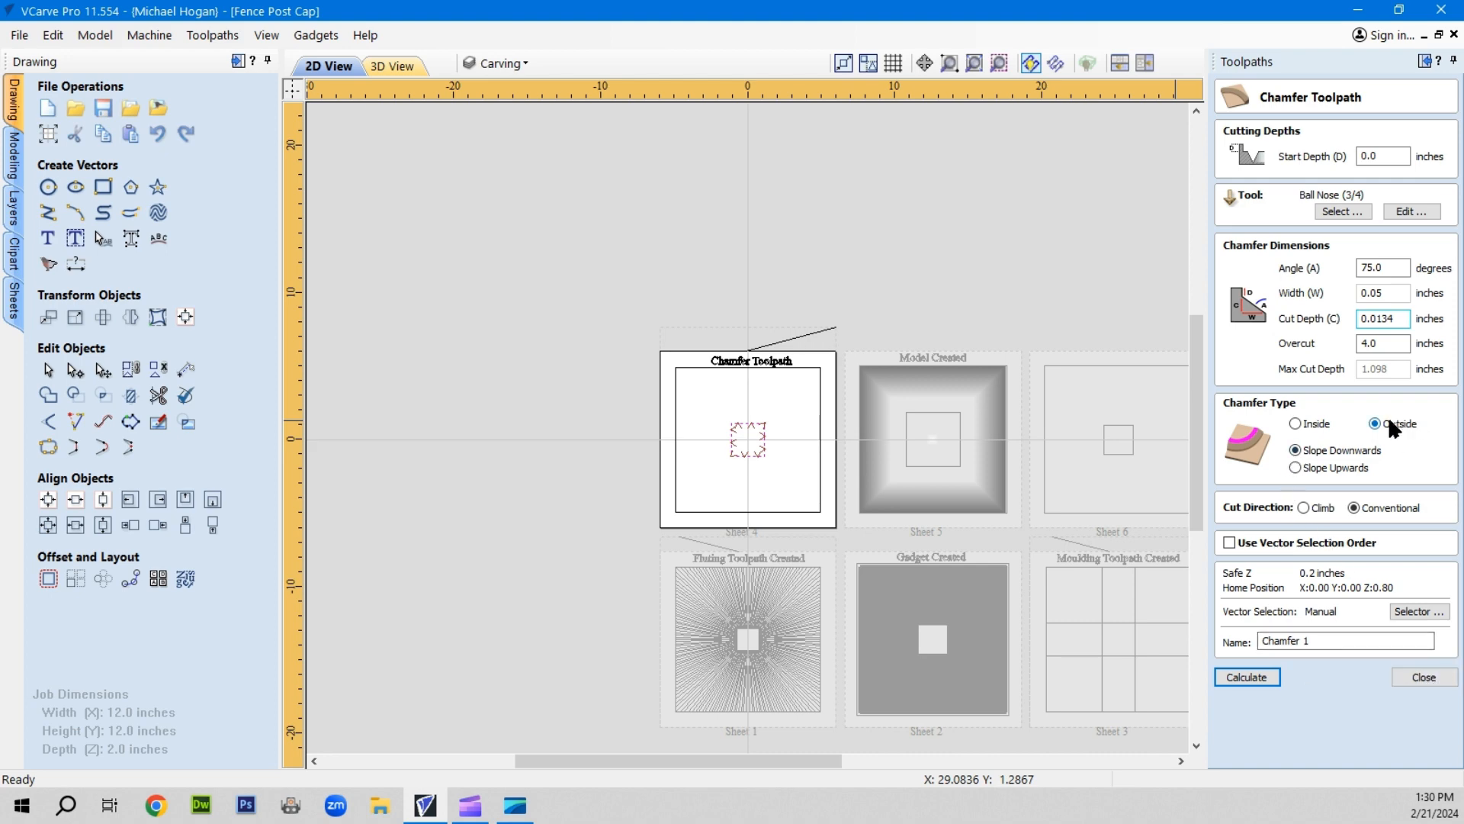
{"action": "left_click", "coordinate": [1423, 677]}
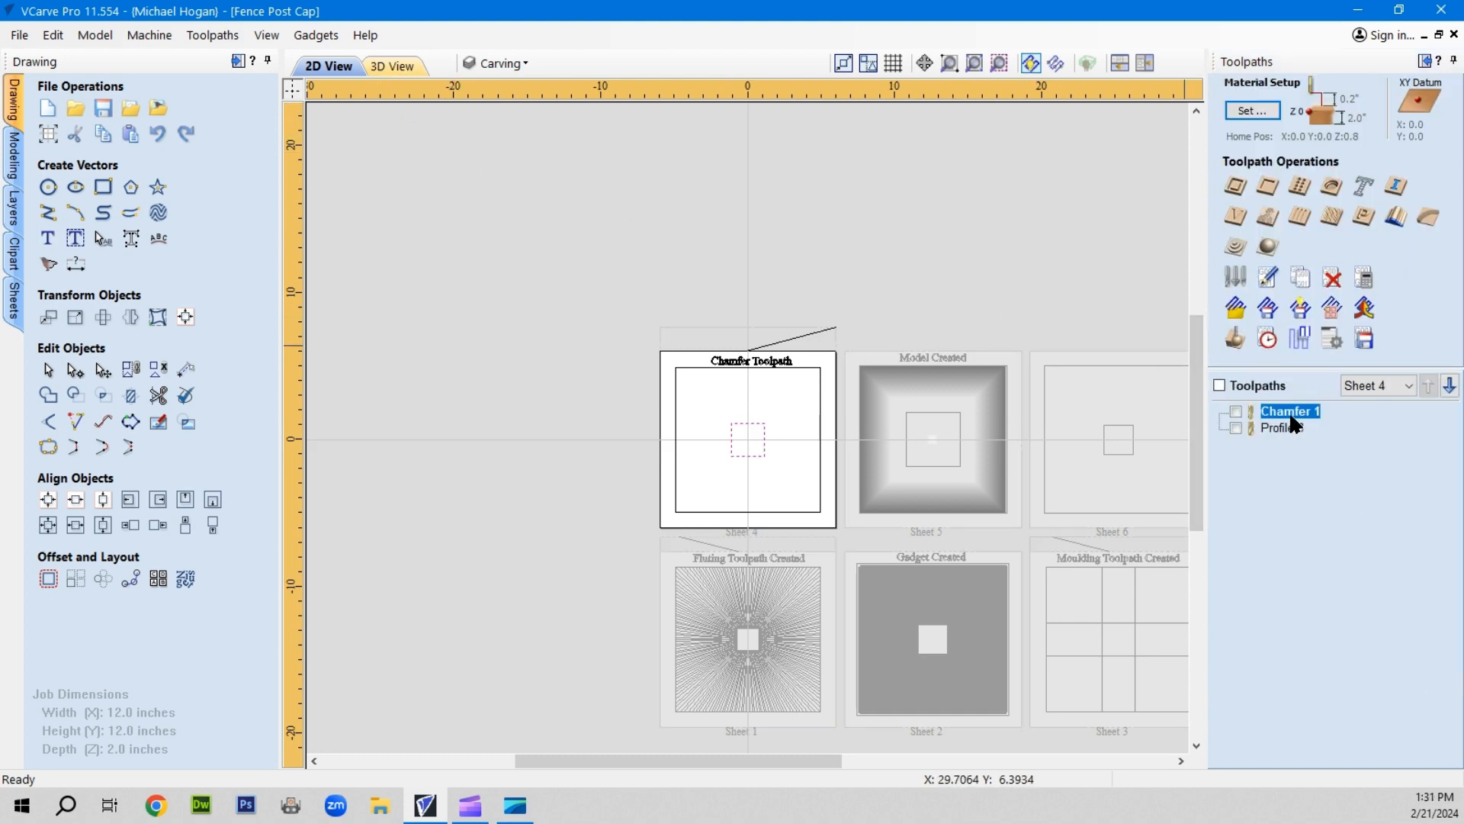
Calculate and preview a chamfer toolpath outside Sheet 6's small square: Ball Nose (3/4), 75.0 degrees, 0.0134 inch cut depth, 4.0 inch overcut, sloping downwards
{"action": "left_click", "coordinate": [1127, 415]}
{"action": "left_click", "coordinate": [1126, 416]}
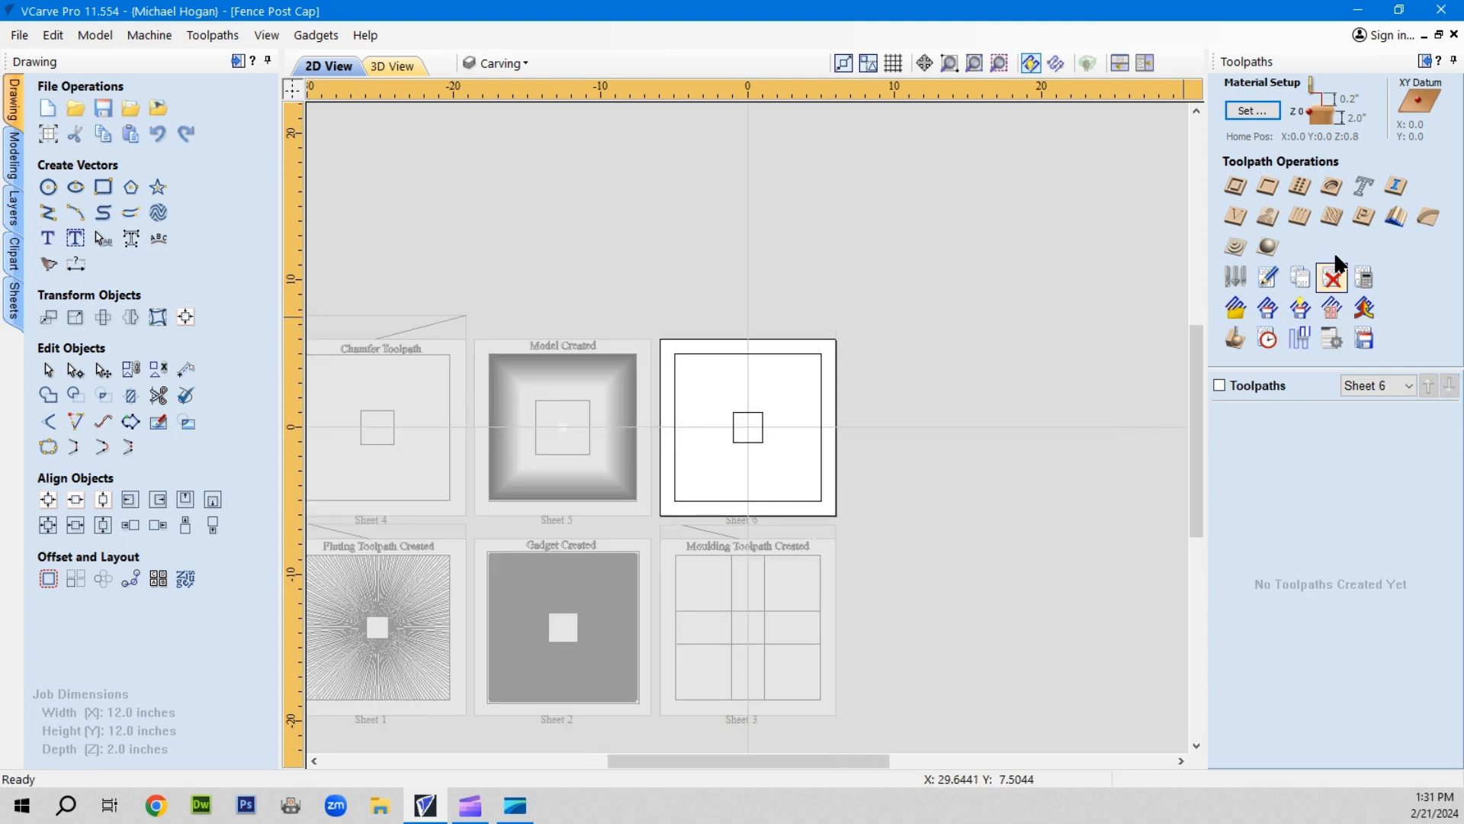
{"action": "left_click", "coordinate": [1428, 216]}
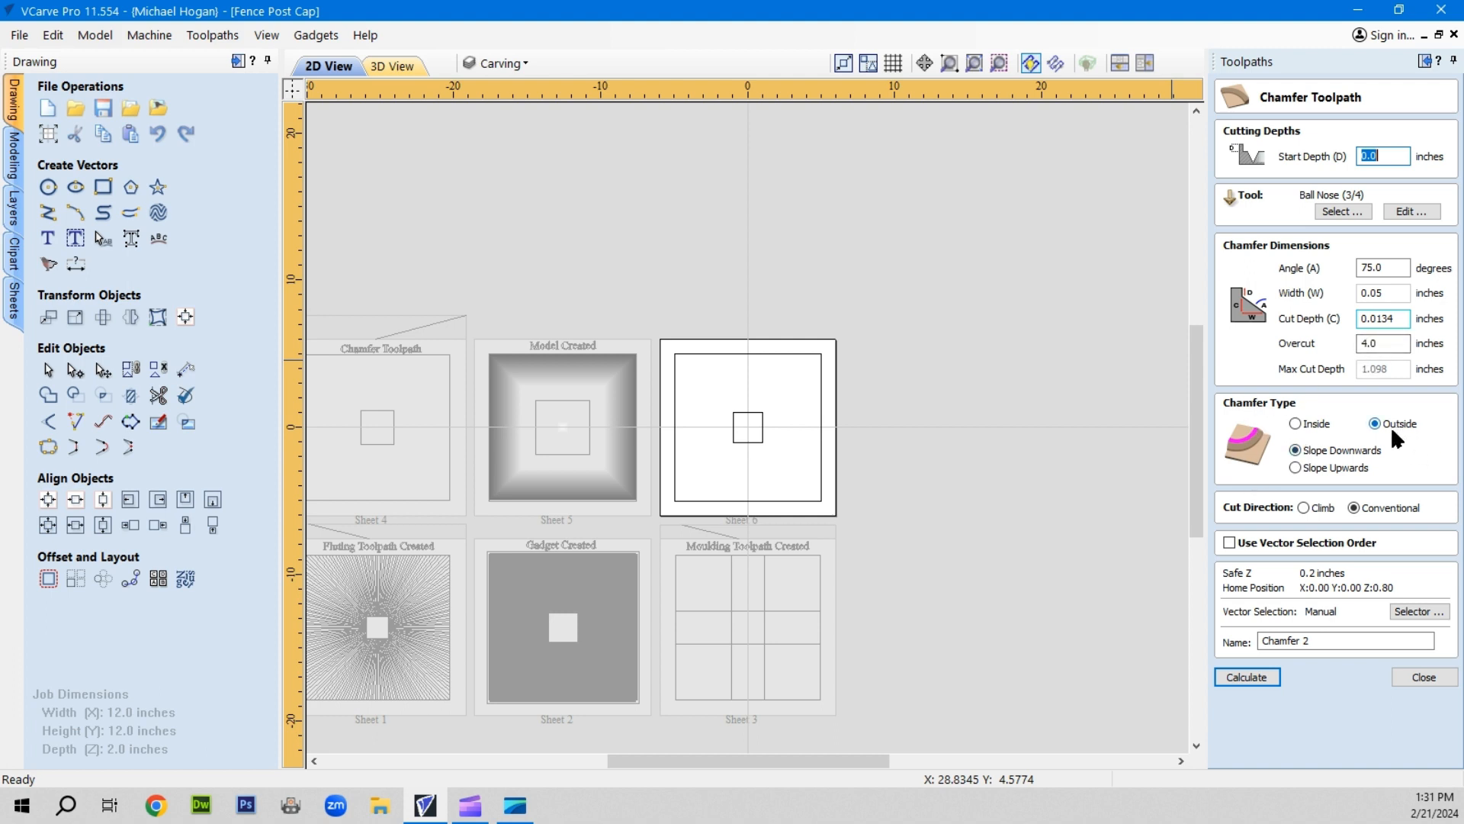
{"action": "left_click", "coordinate": [1248, 676]}
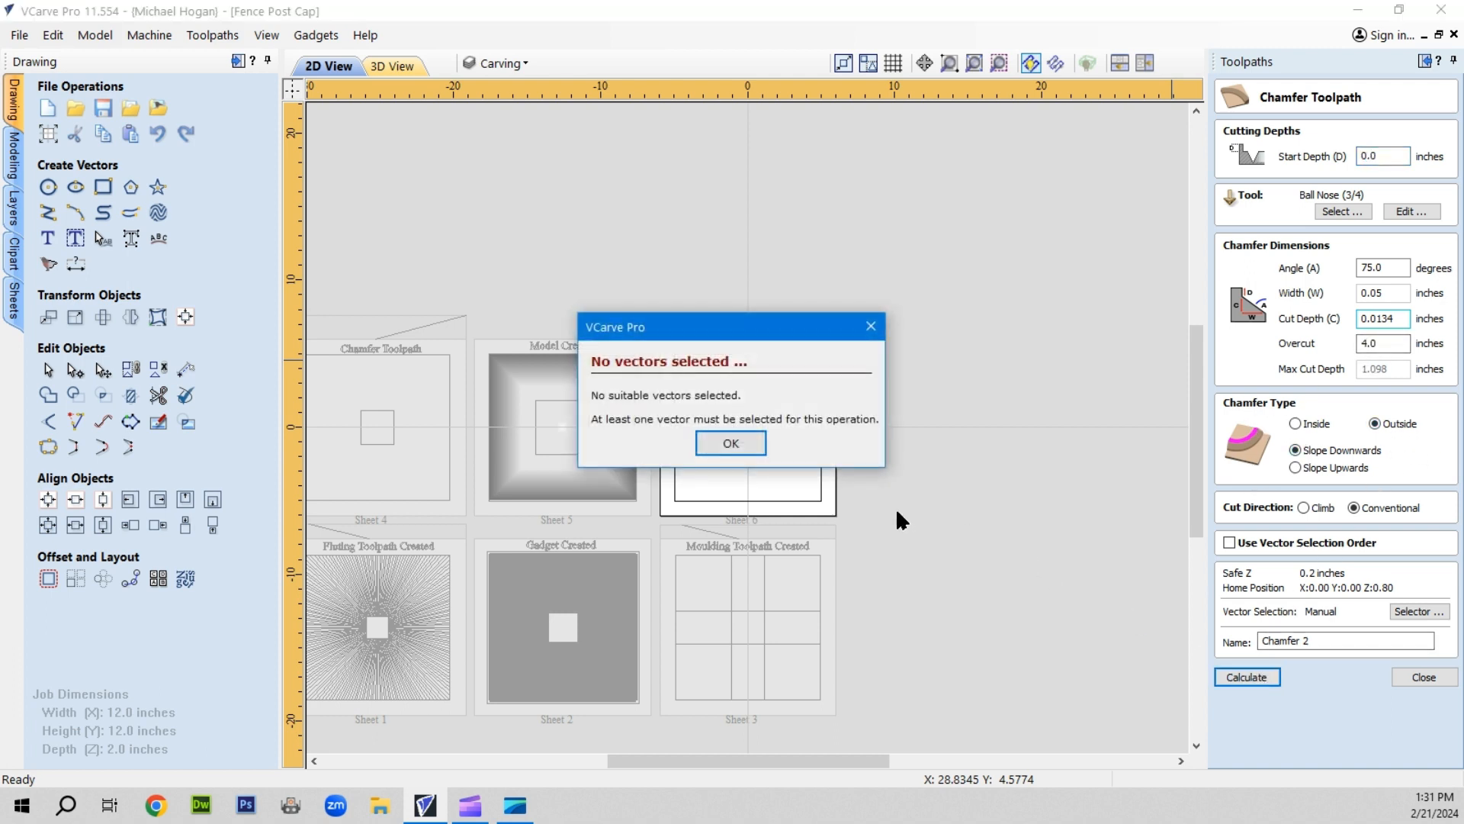
{"action": "left_click", "coordinate": [729, 436]}
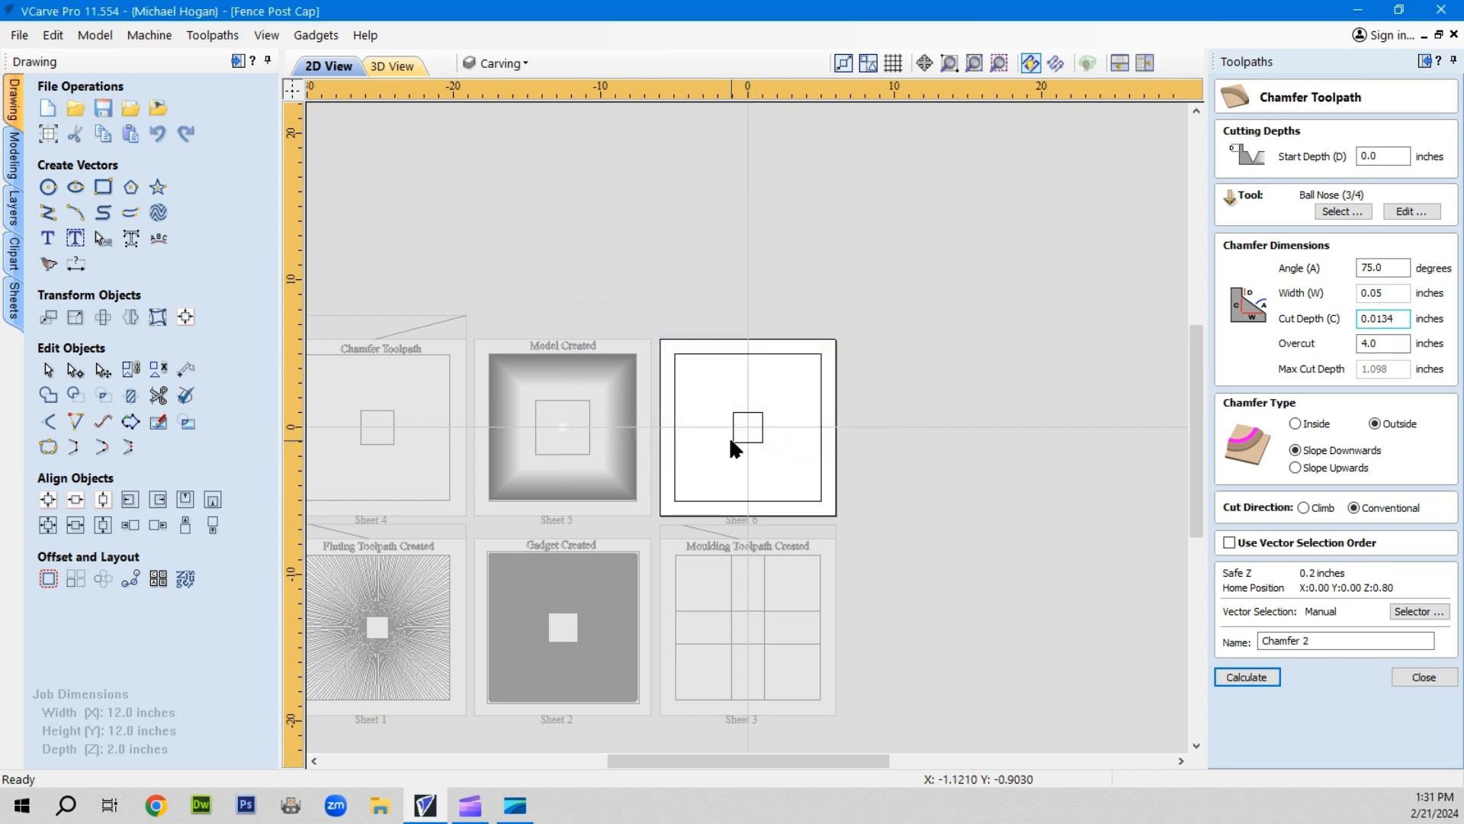
{"action": "left_click", "coordinate": [743, 442]}
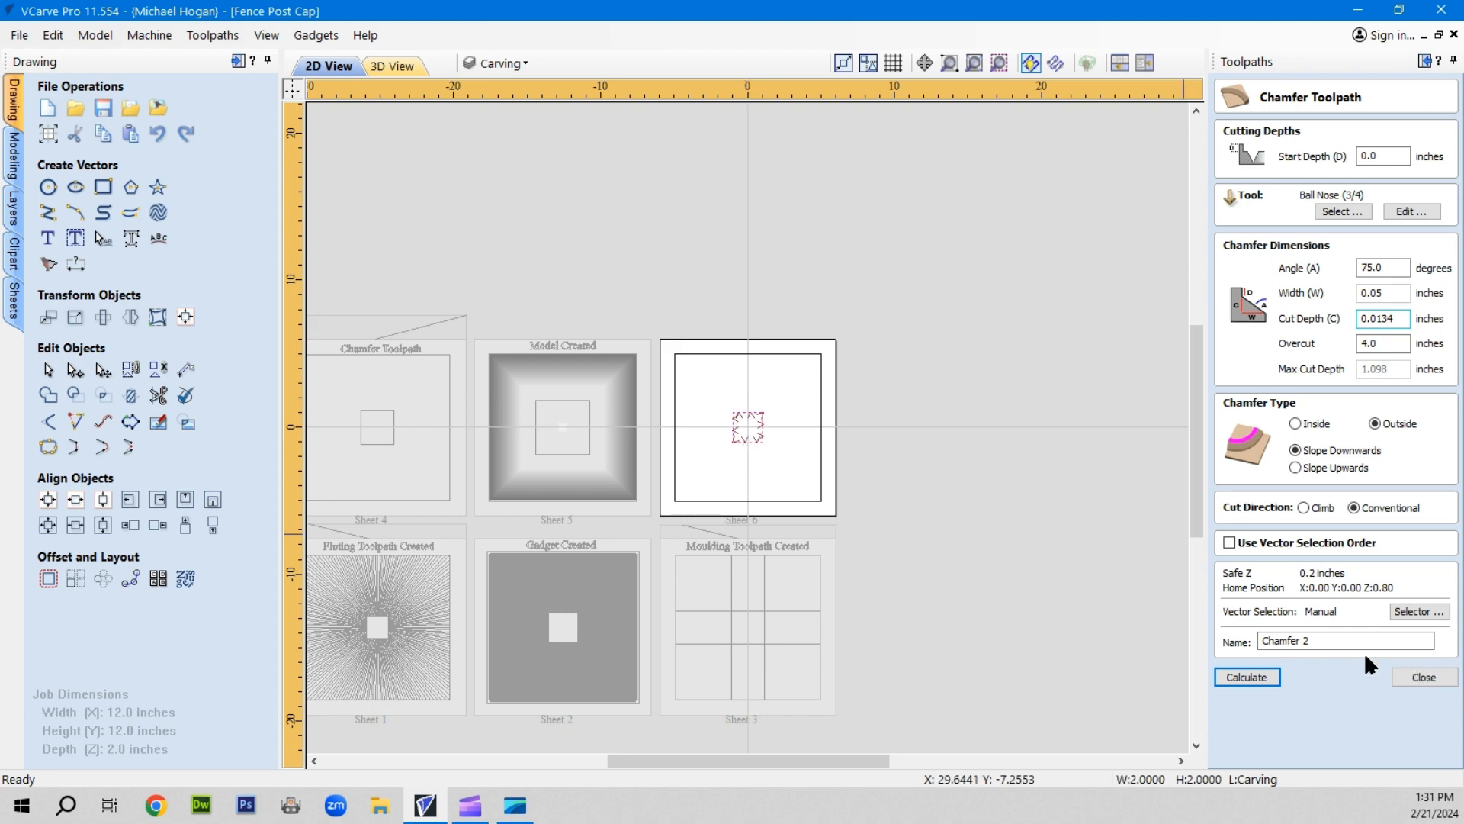
{"action": "left_click", "coordinate": [1257, 673]}
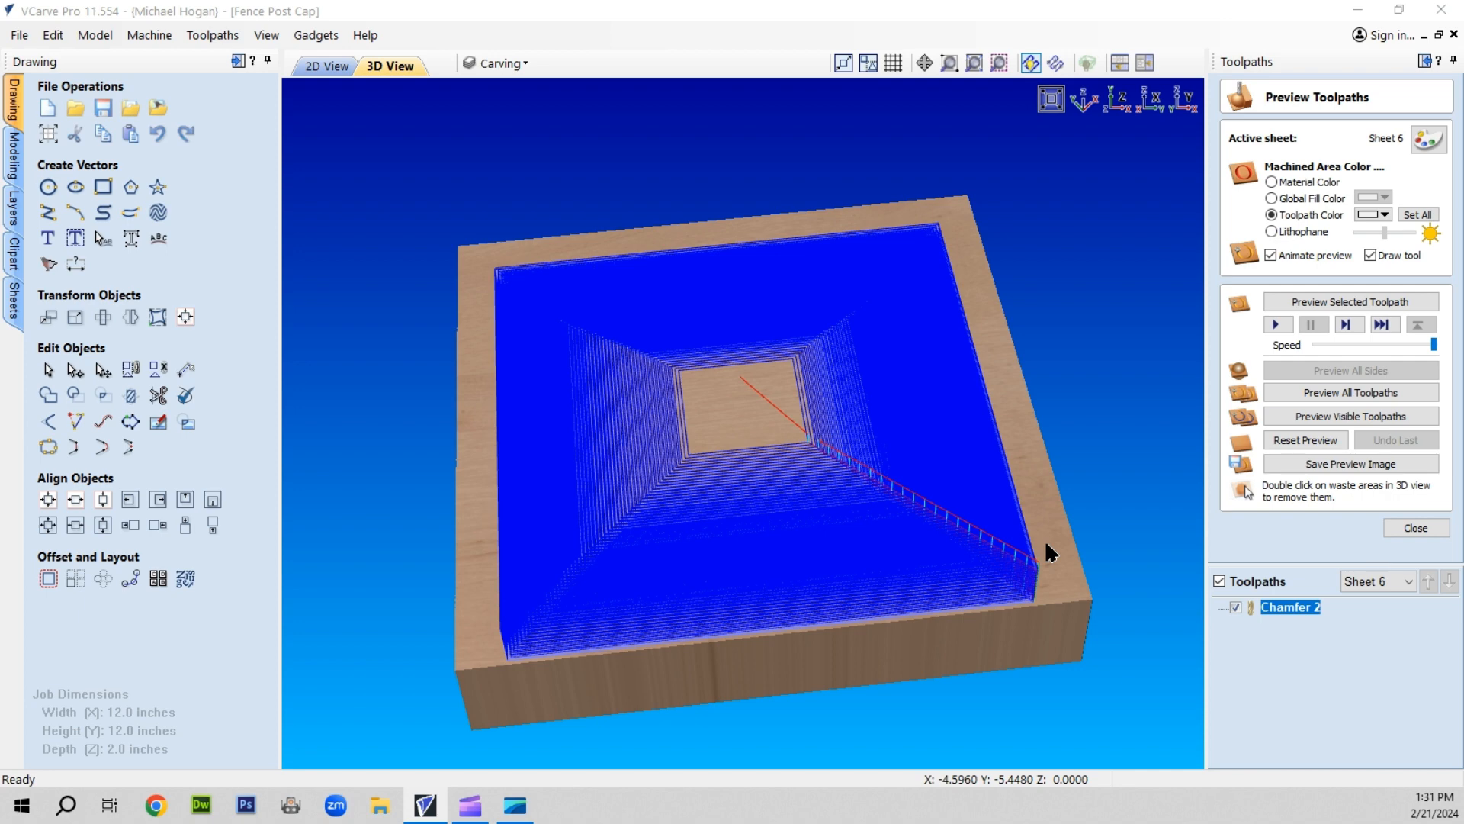
{"action": "left_click", "coordinate": [1329, 415]}
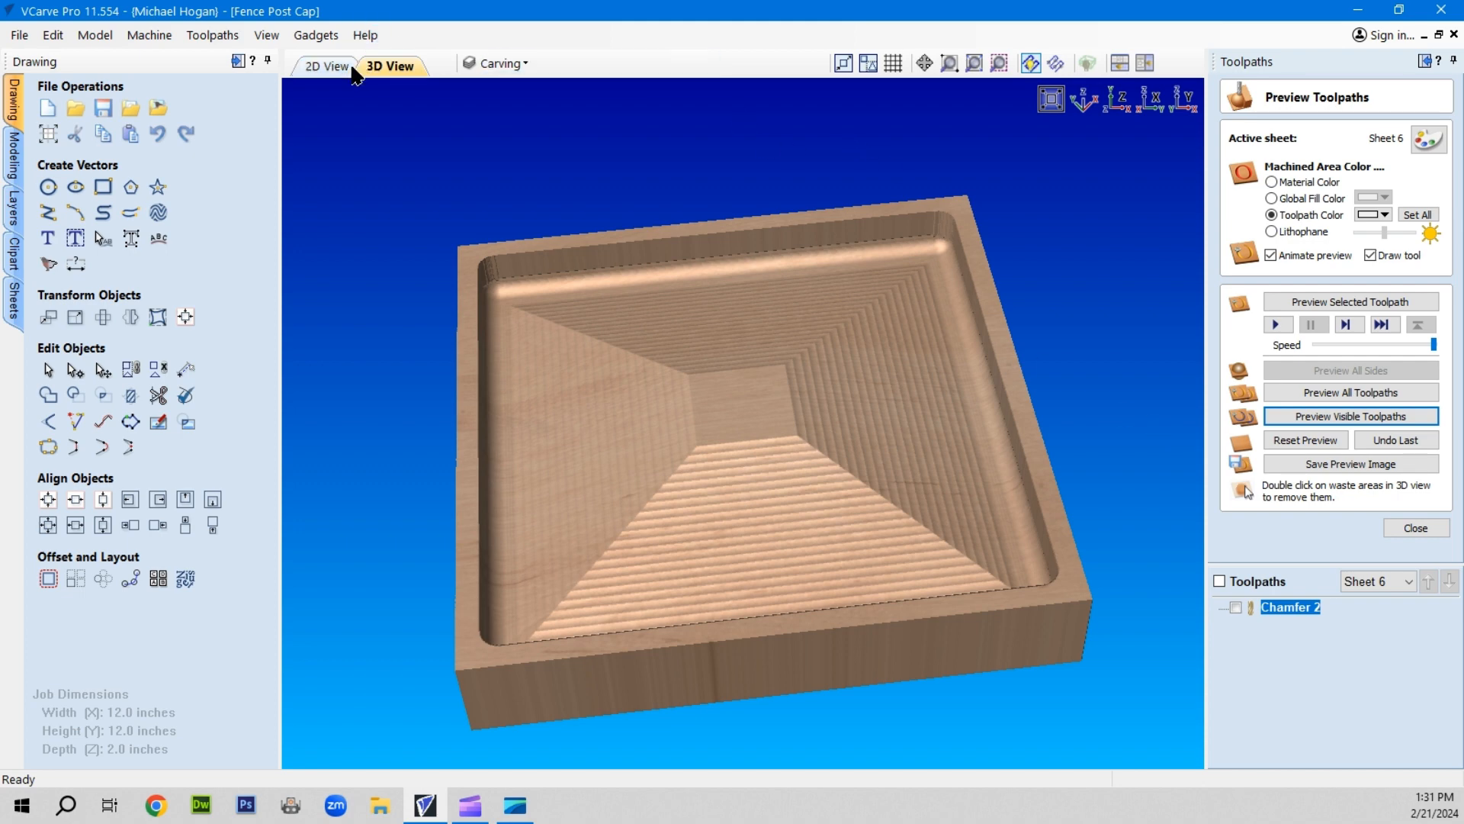
Calculate an outside profile toolpath around Sheet 6's large square, 2.02 inches deep, with the .25 downcut end mill in climb direction
{"action": "left_click", "coordinate": [326, 65]}
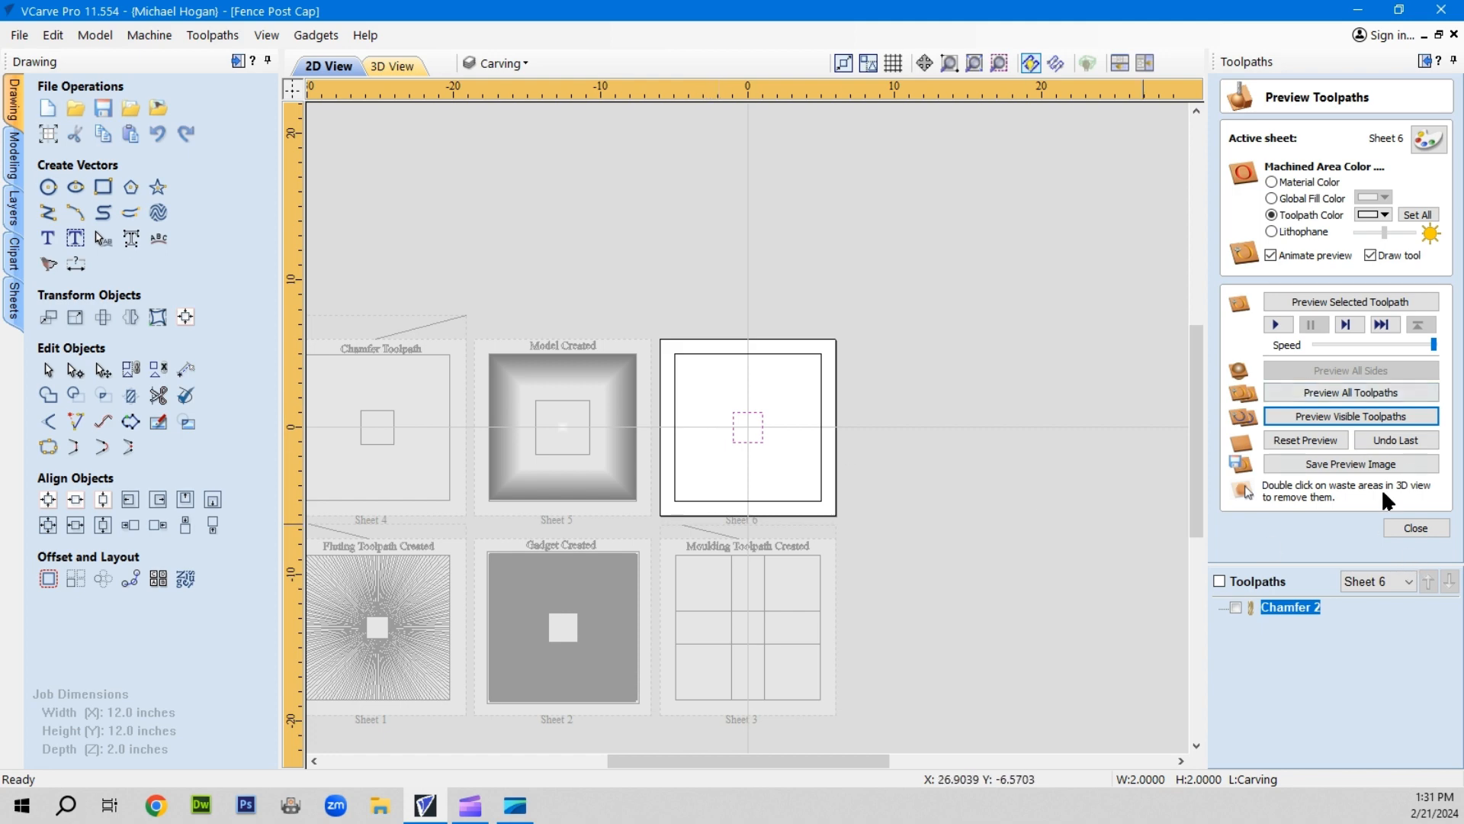
{"action": "left_click", "coordinate": [1430, 529]}
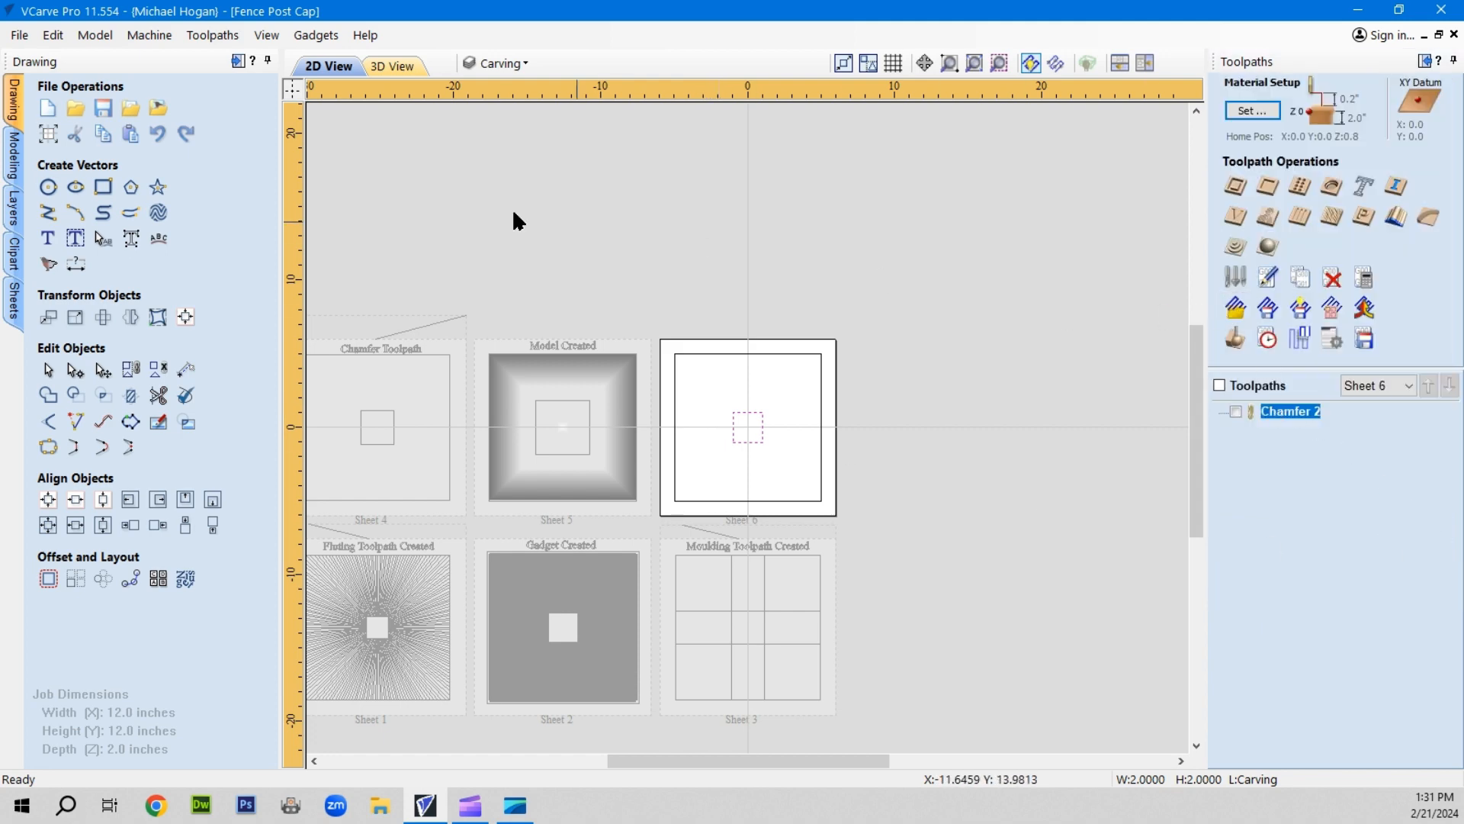
{"action": "left_click", "coordinate": [742, 354]}
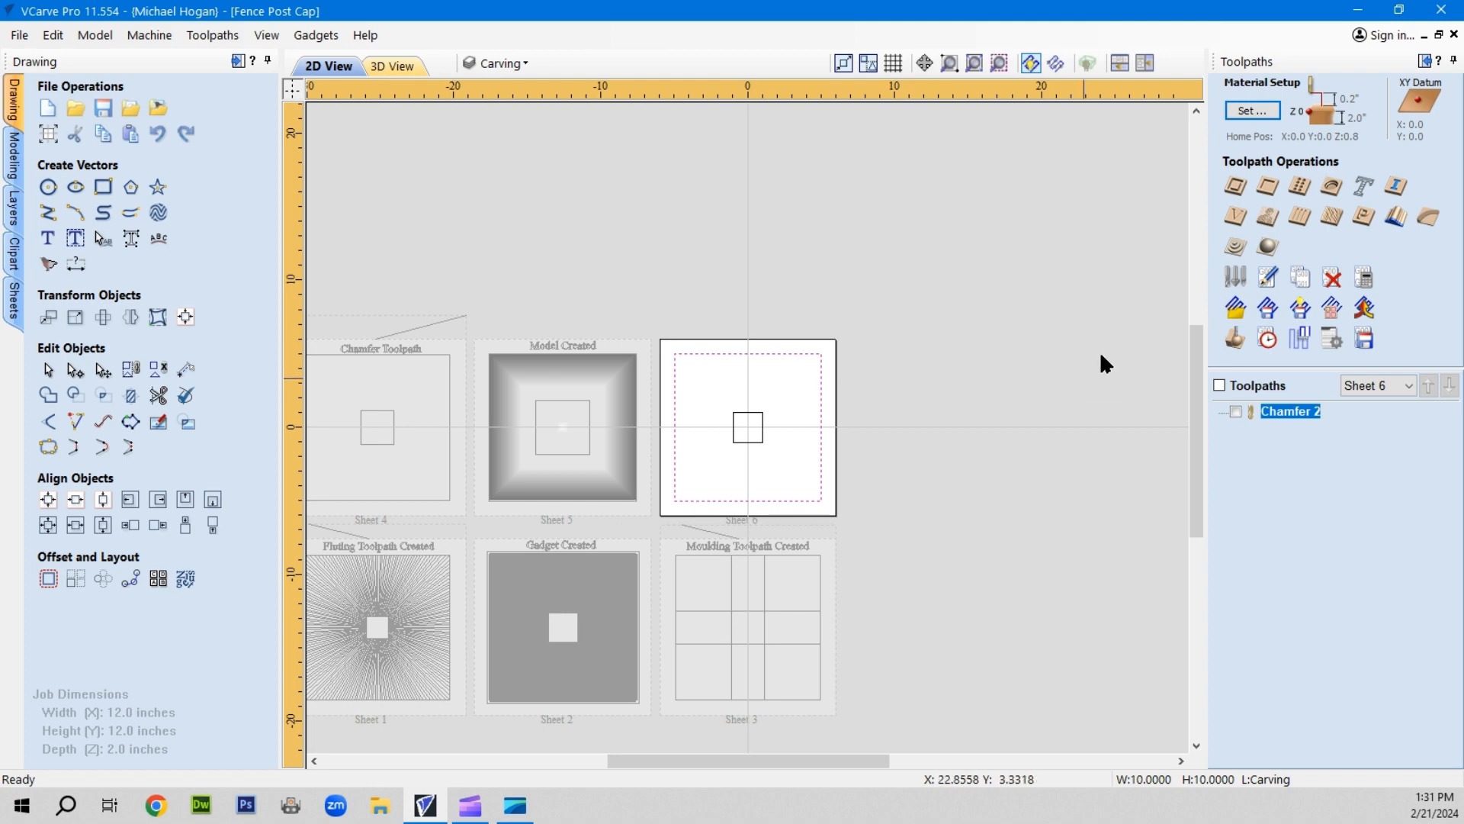
{"action": "left_click", "coordinate": [1237, 188]}
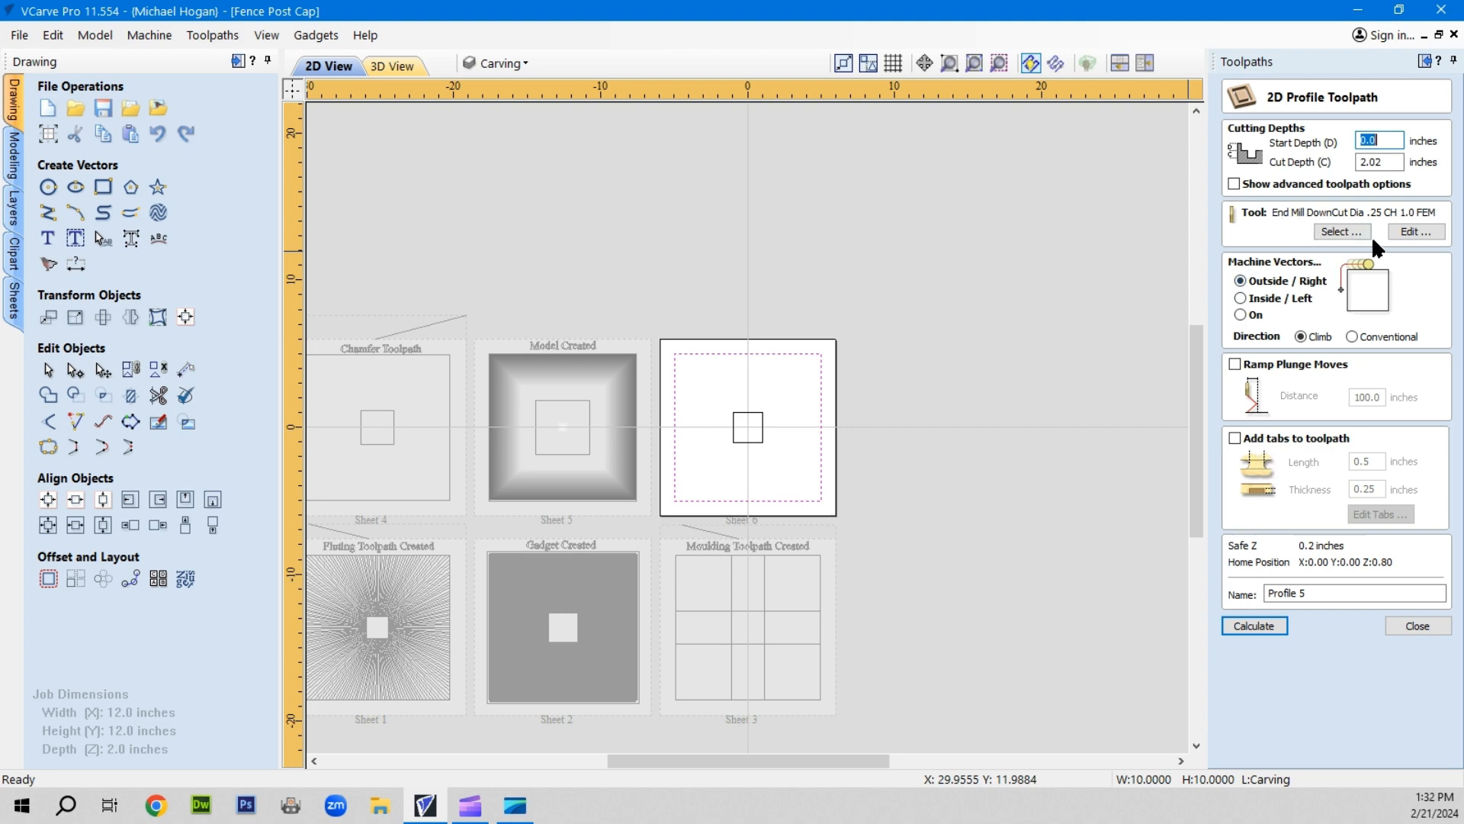
{"action": "left_click", "coordinate": [1252, 625]}
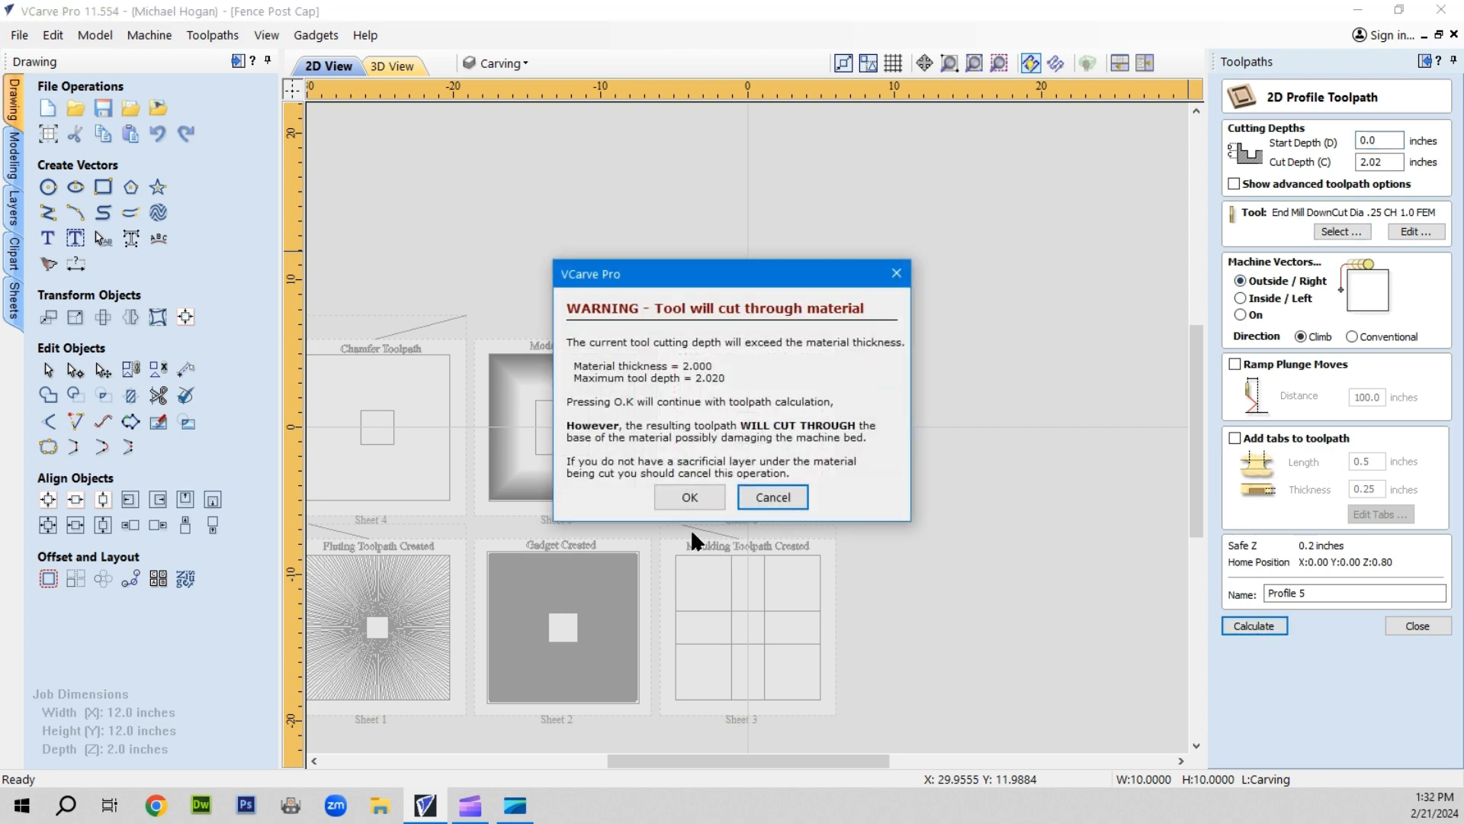
{"action": "left_click", "coordinate": [679, 495]}
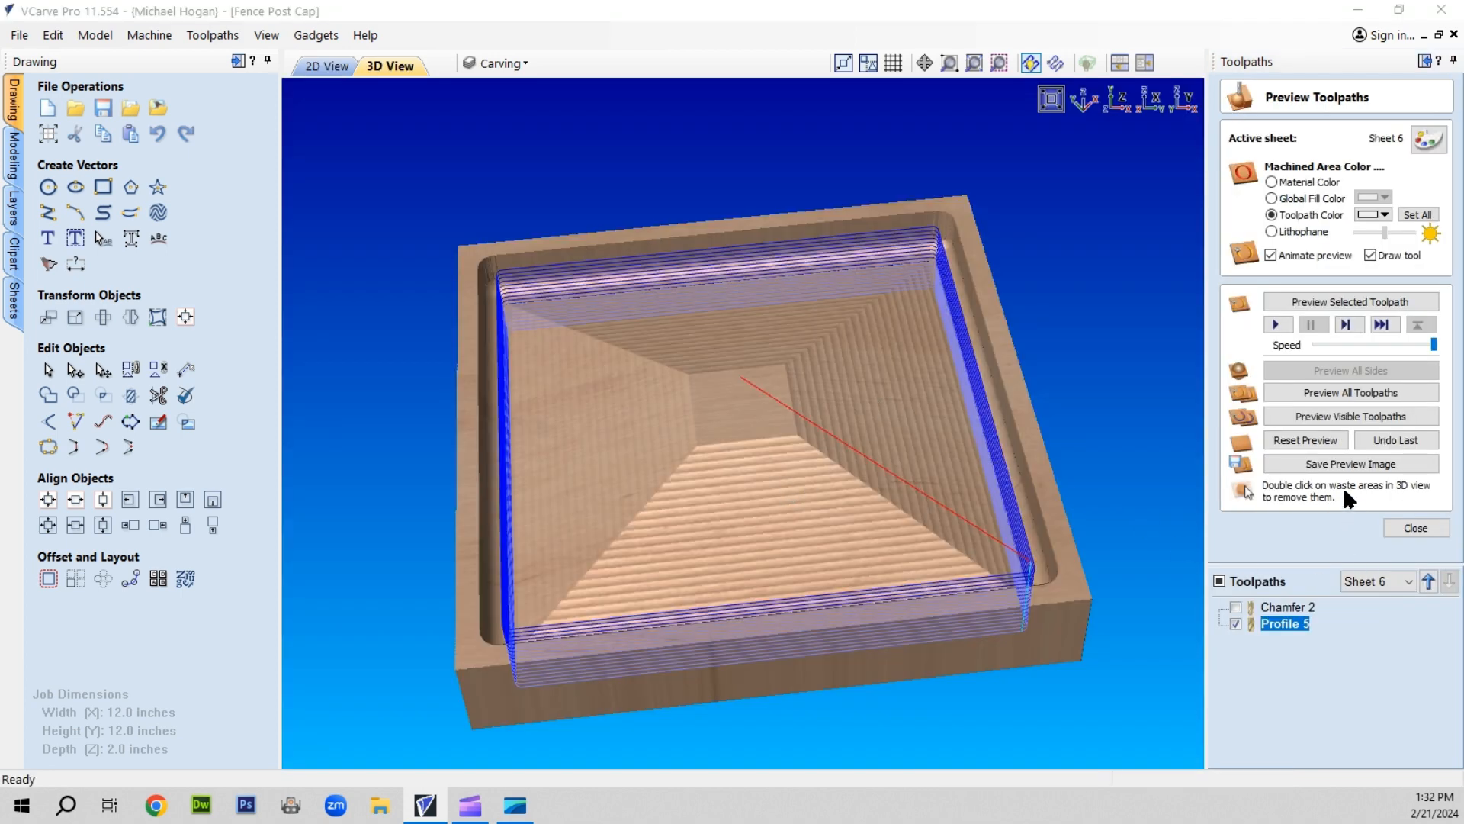
Preview the profile cut on Sheet 6, remove the surrounding waste material and inspect the finished cap from several angles
{"action": "left_click", "coordinate": [1305, 416]}
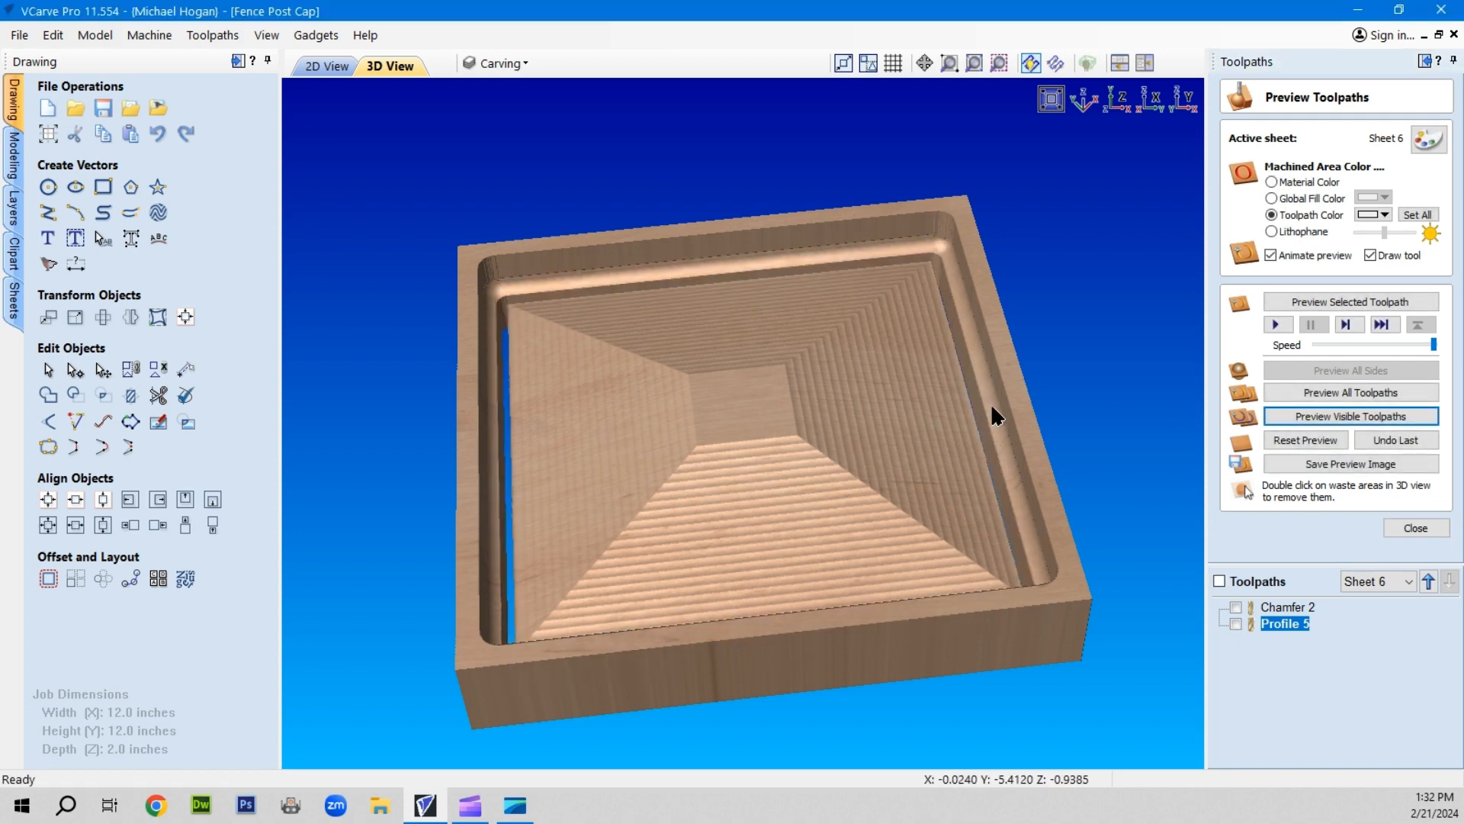
{"action": "double_click", "coordinate": [946, 608]}
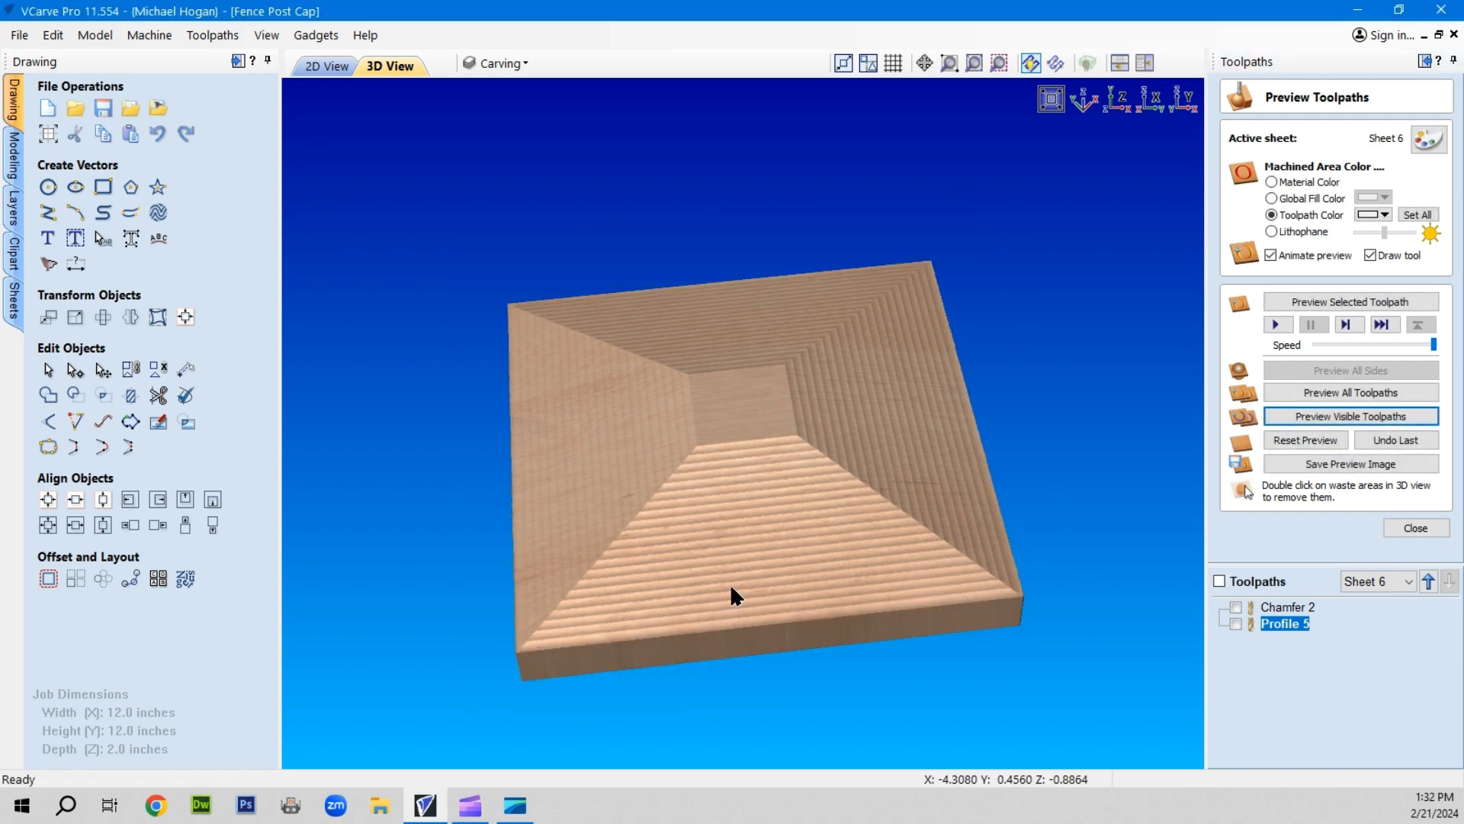
{"action": "left_click_drag", "start_coordinate": [730, 584], "coordinate": [620, 386]}
{"action": "scroll", "coordinate": [698, 491], "scroll_direction": "up", "scroll_amount": 4}
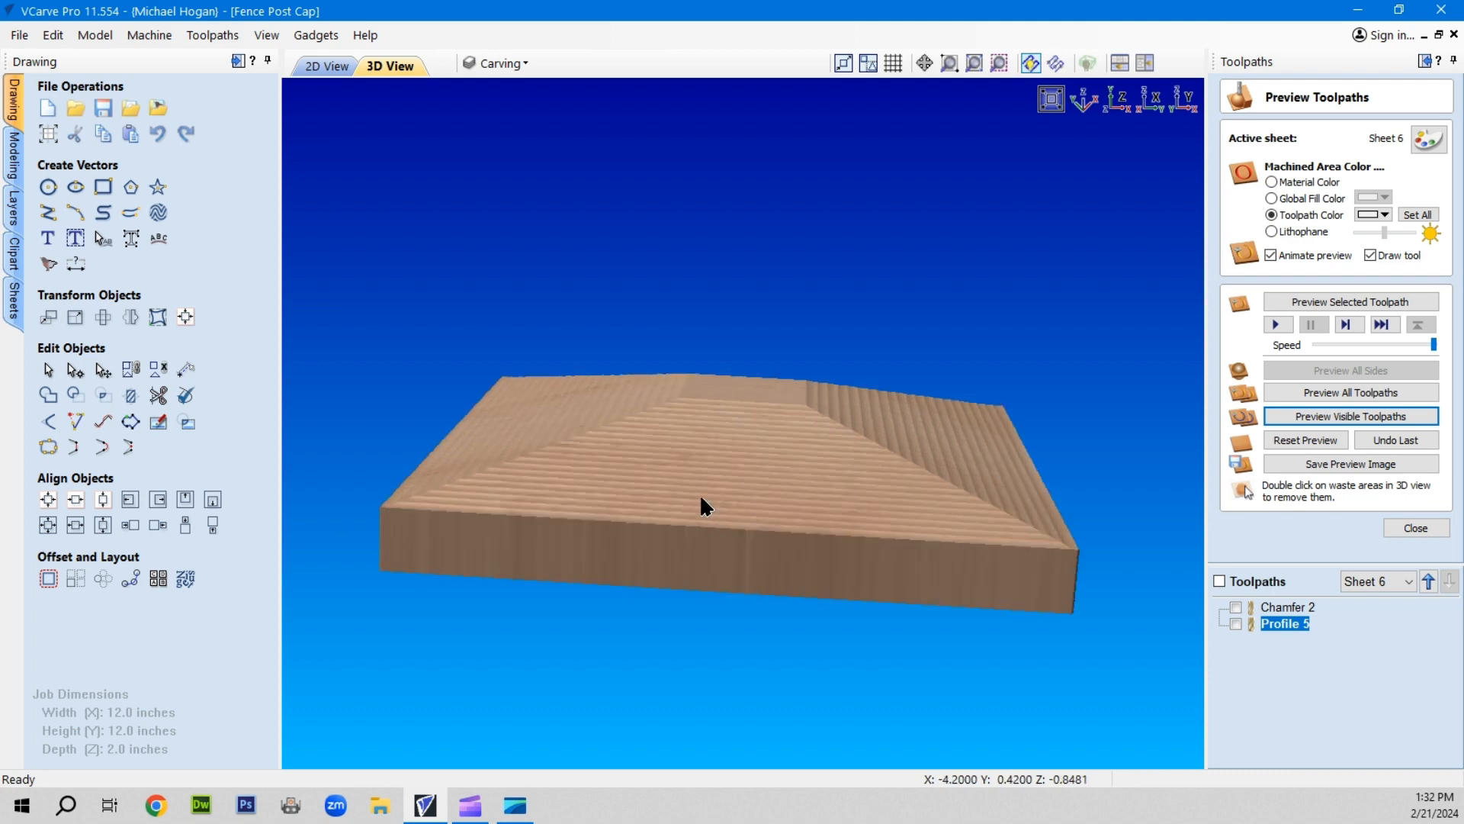
{"action": "left_click_drag", "start_coordinate": [651, 497], "coordinate": [634, 621]}
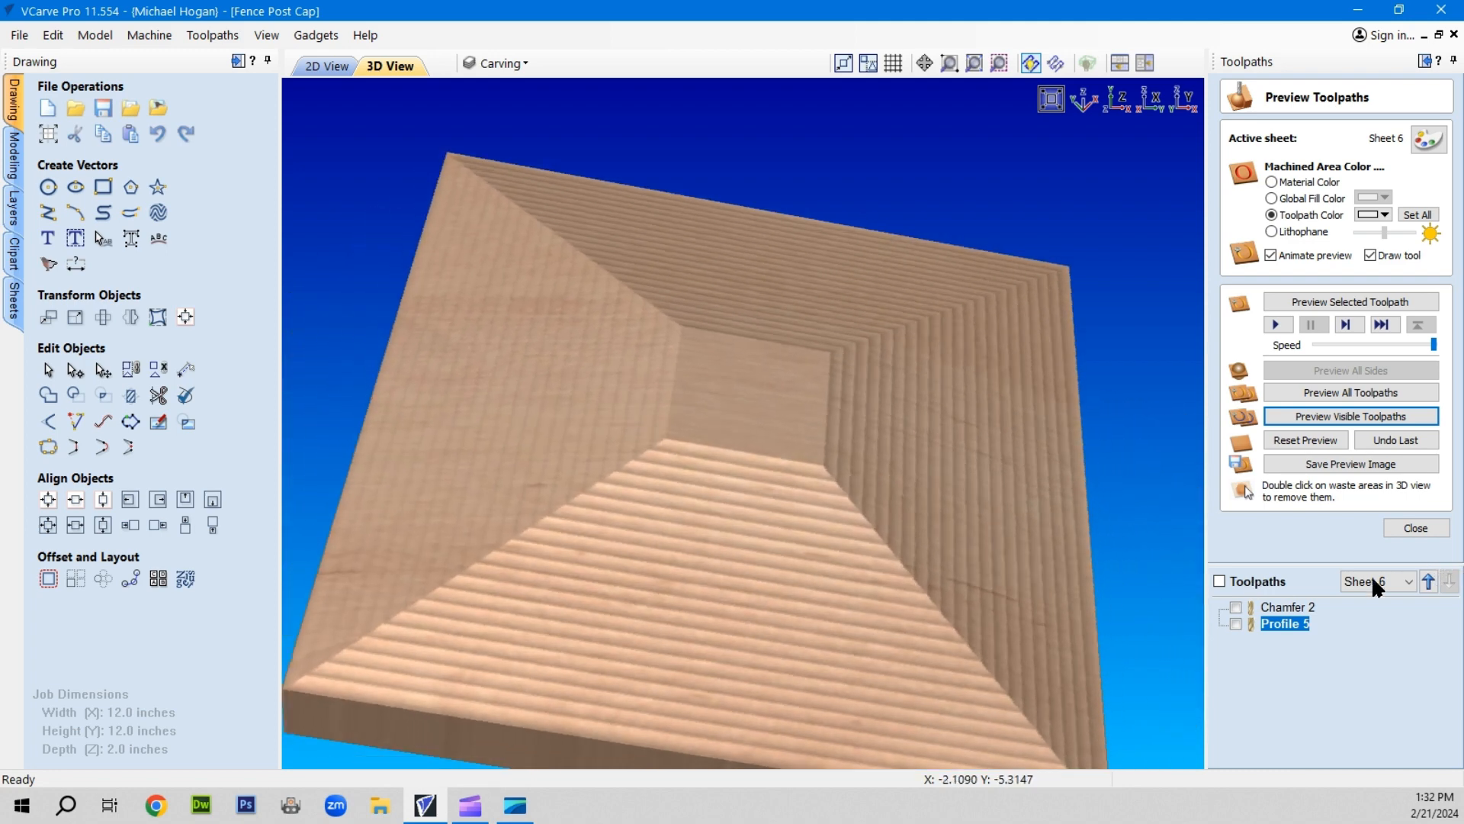
Review the Chamfer 2 toolpath's settings and return to the 2D layout to compare all six sheets
{"action": "double_click", "coordinate": [1285, 604]}
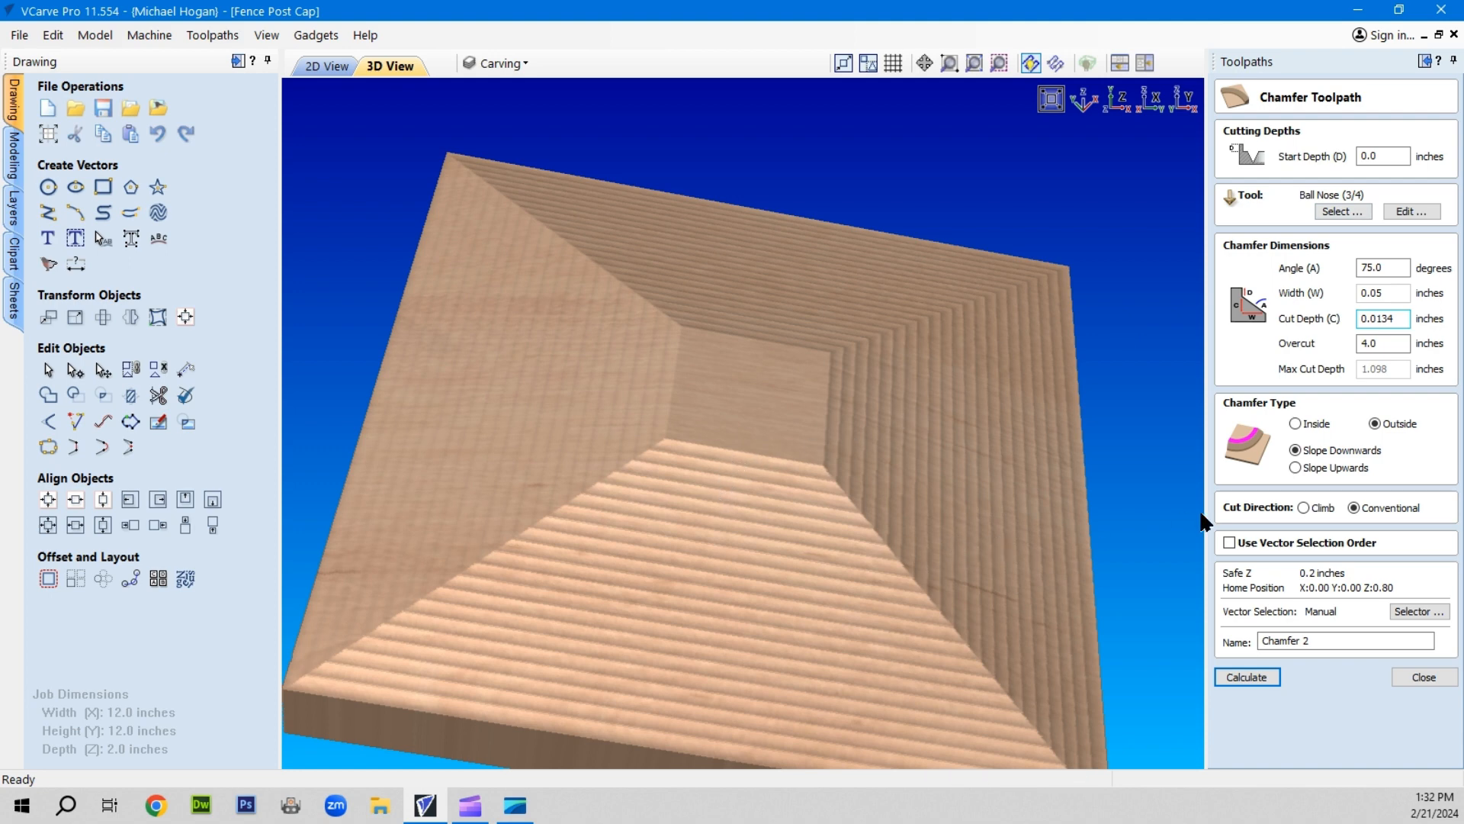
{"action": "left_click", "coordinate": [1421, 676]}
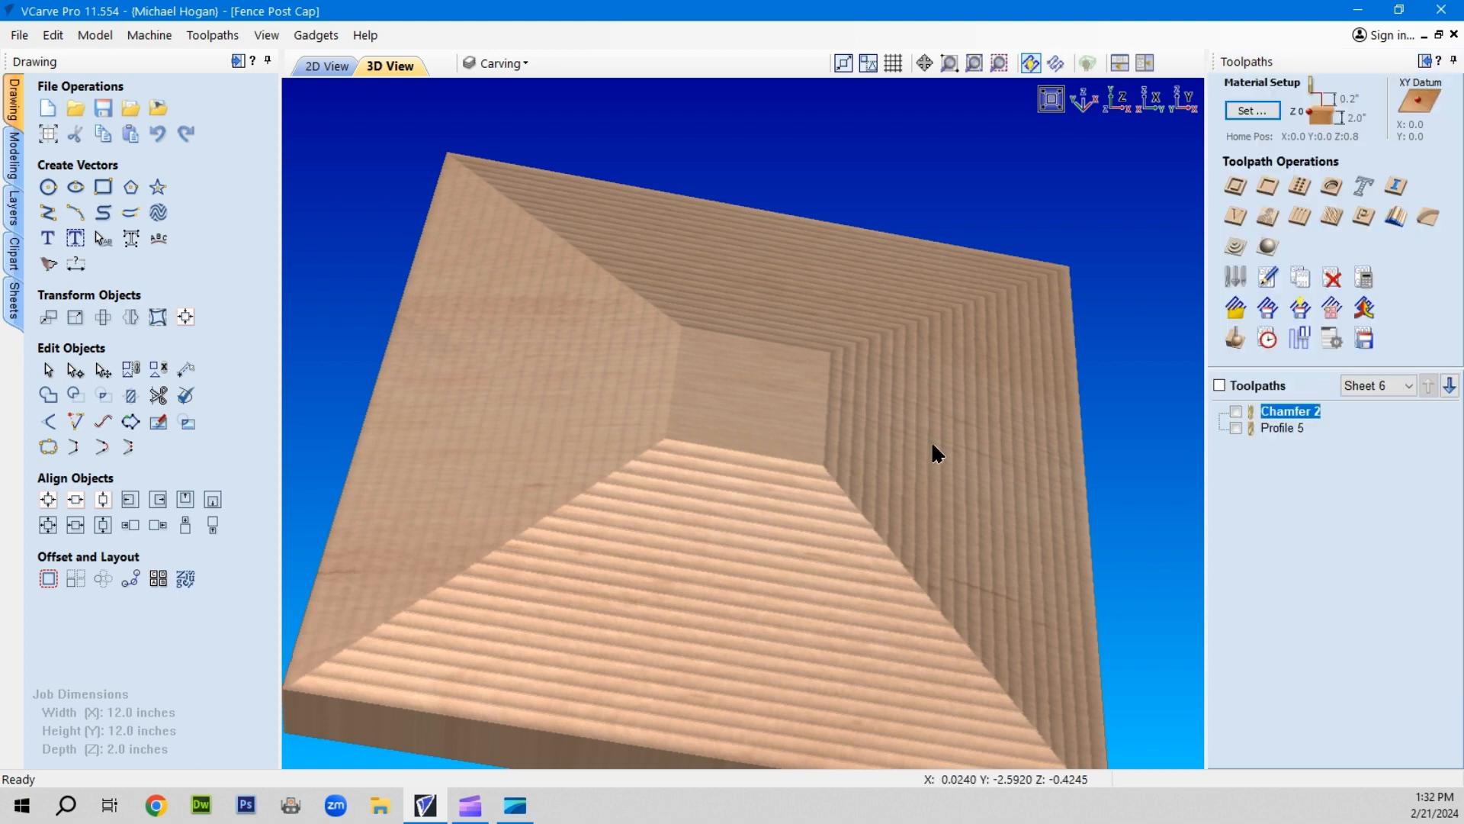
{"action": "left_click", "coordinate": [320, 66]}
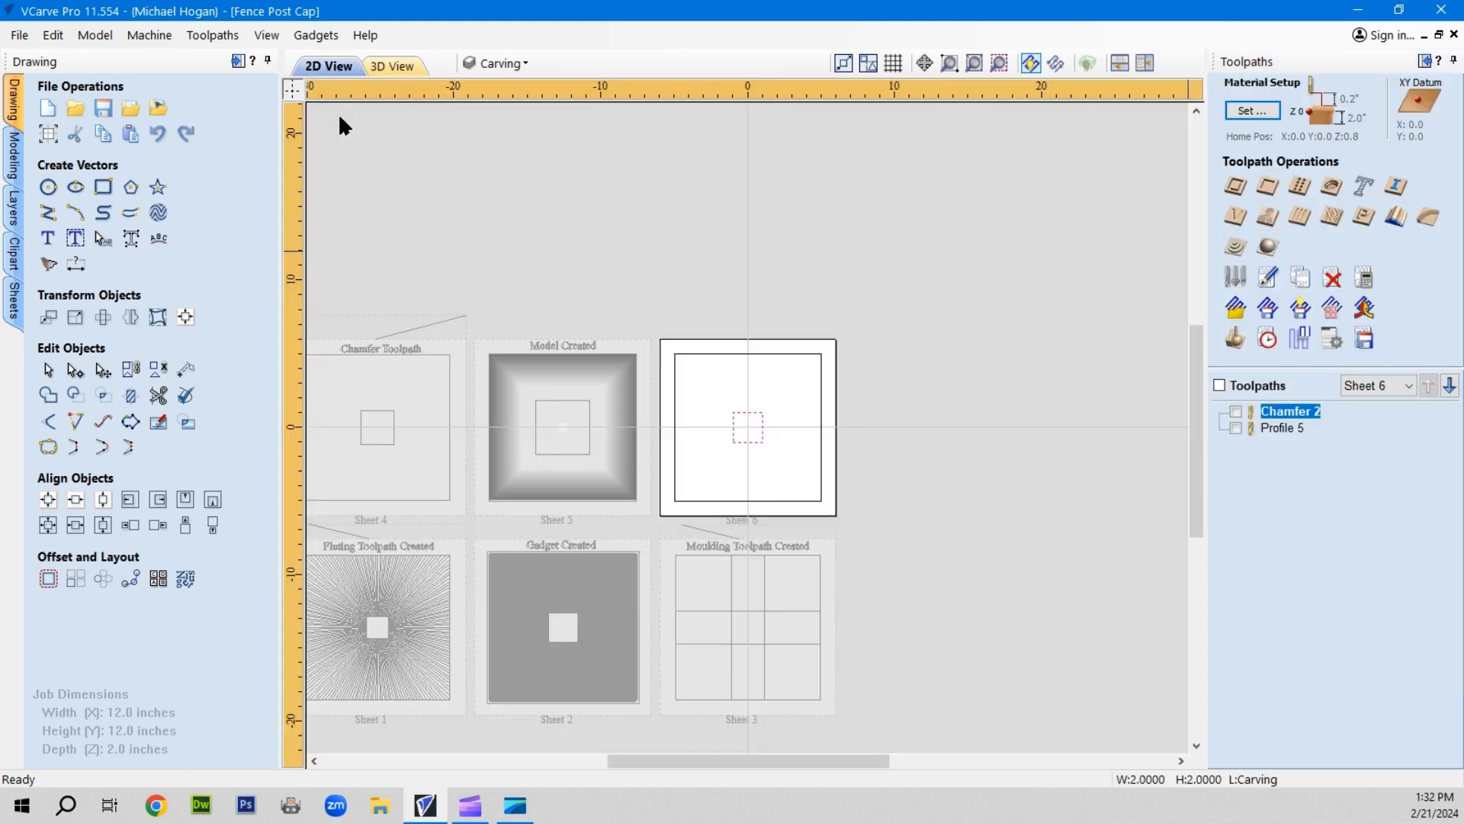
{"action": "scroll", "coordinate": [1051, 380], "scroll_direction": "down", "scroll_amount": 3}
{"action": "scroll", "coordinate": [652, 520], "scroll_direction": "up", "scroll_amount": 3}
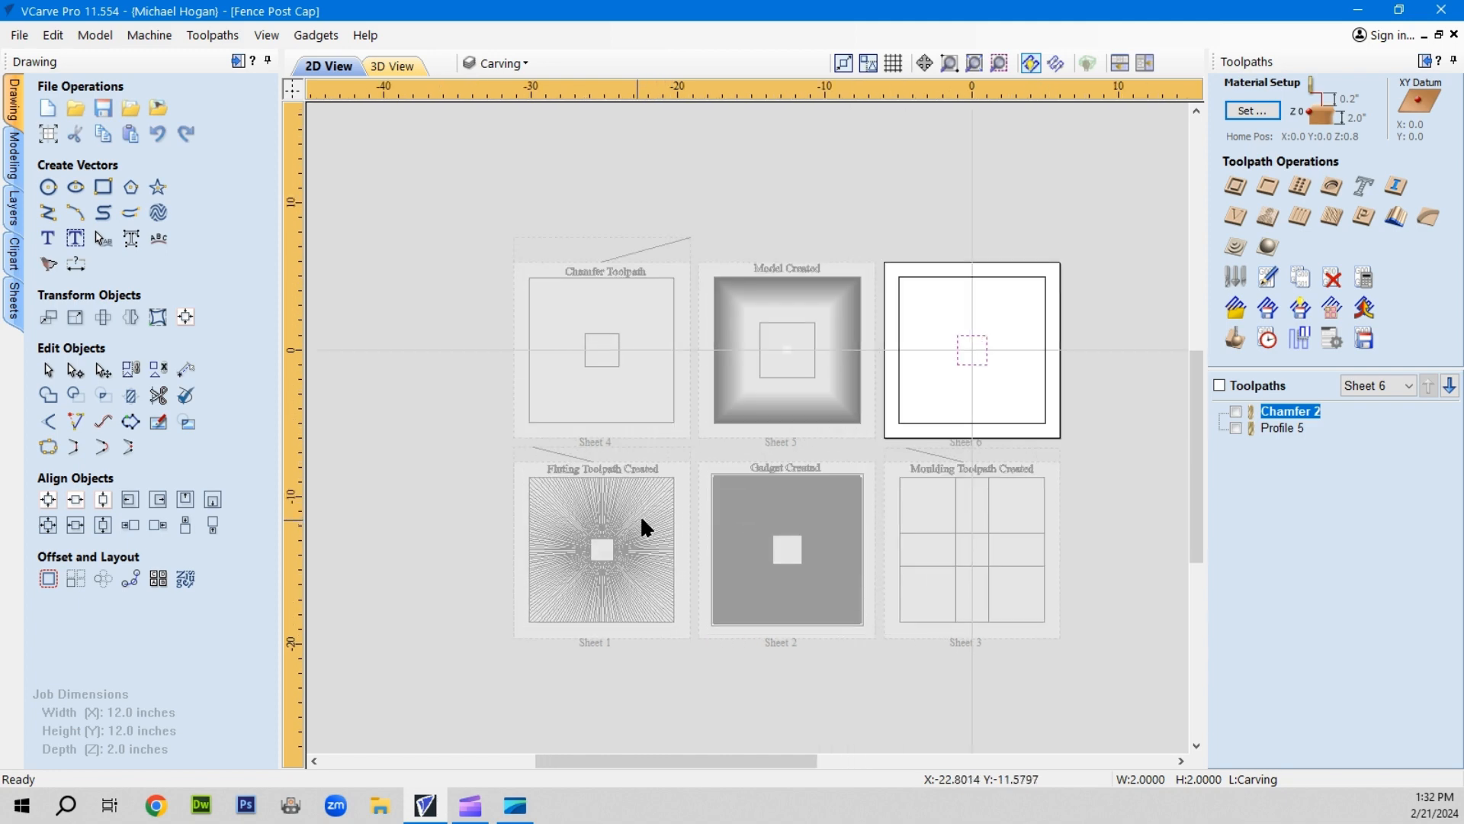
{"action": "scroll", "coordinate": [787, 513], "scroll_direction": "up", "scroll_amount": 1}
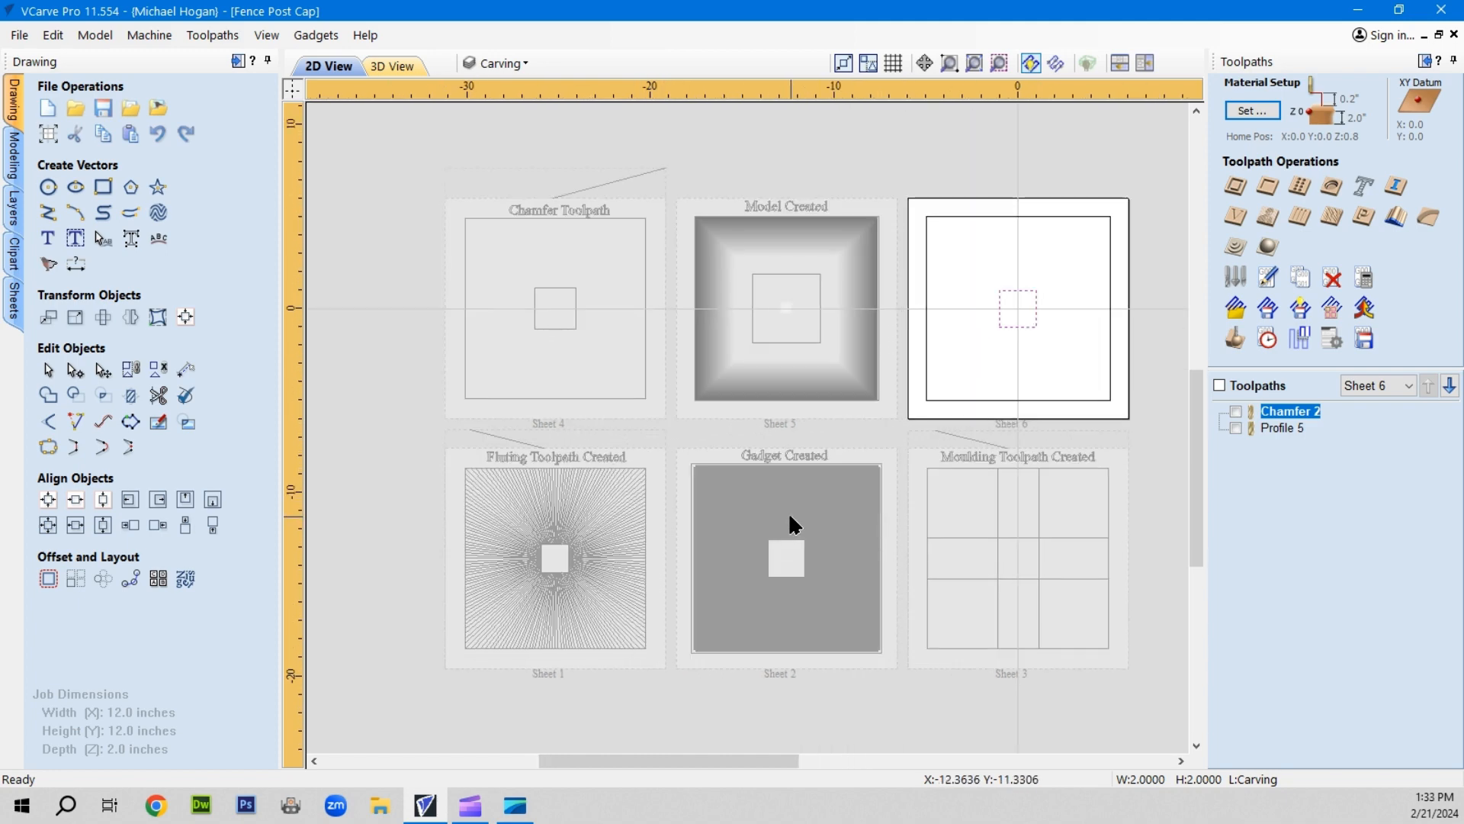